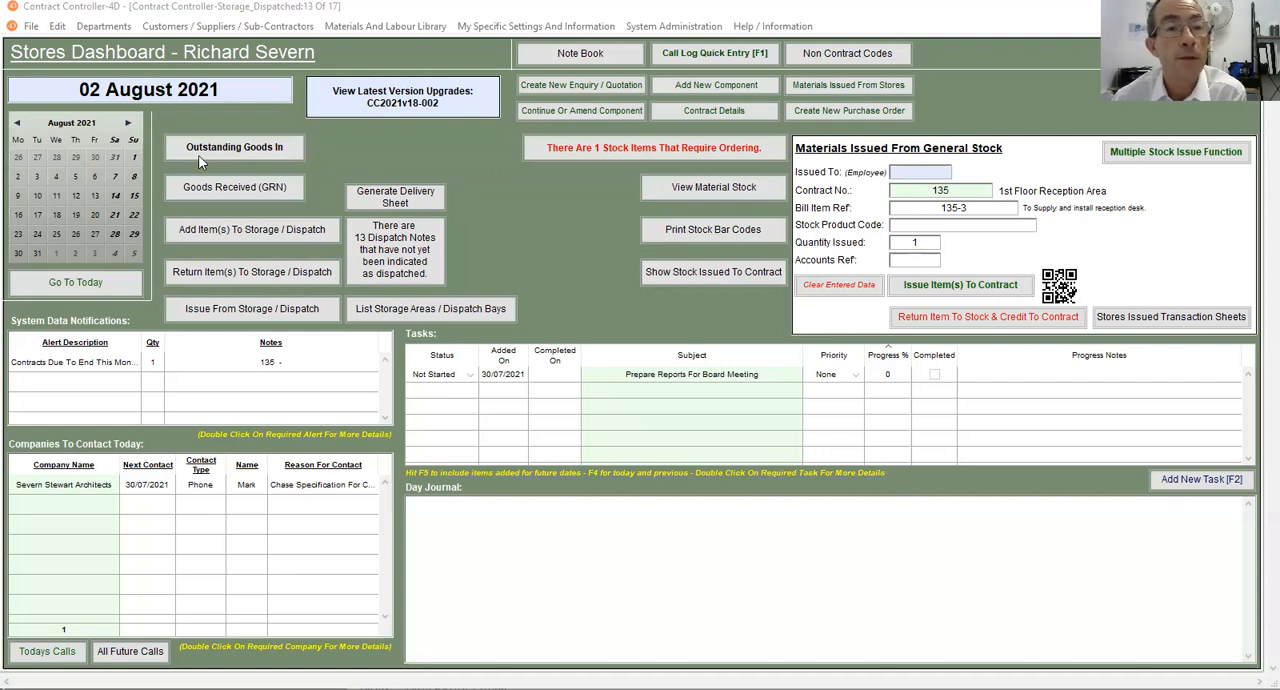
# - From the outstanding goods in, view the Hafele UK Ltd purchase order for the TV Display Unit and check its GRN details
pyautogui.click(232, 147)
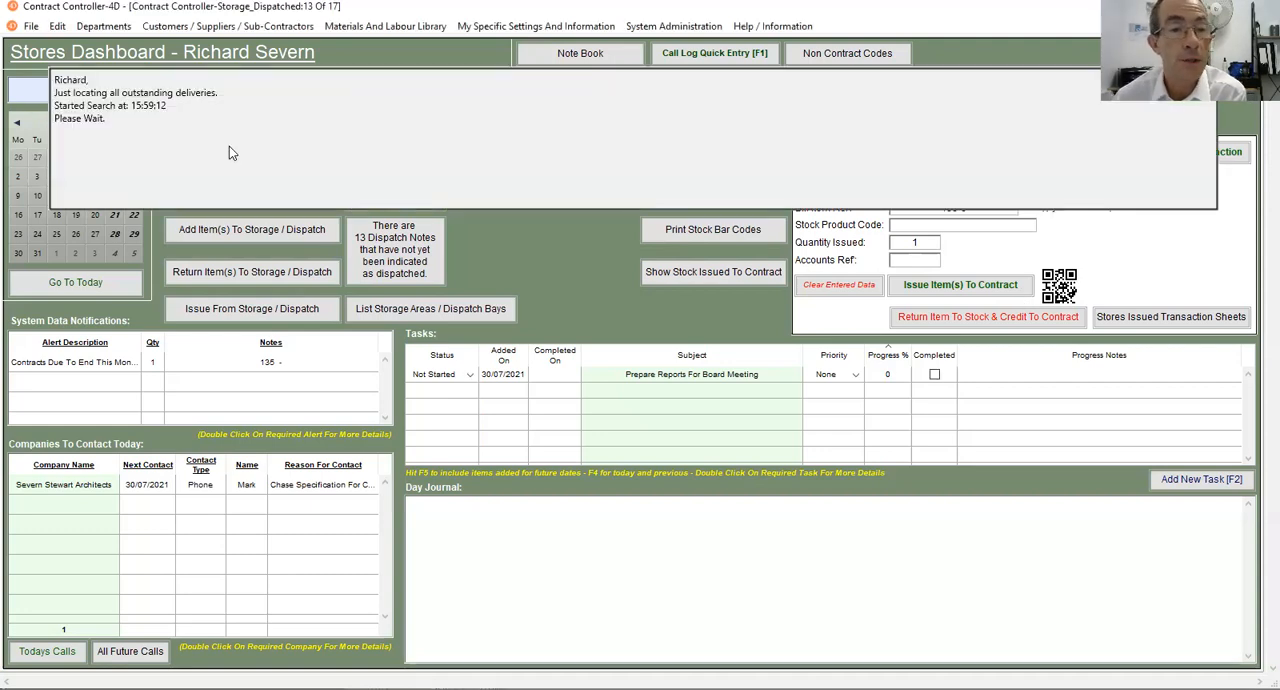
pyautogui.scroll(-3, 265, 445)
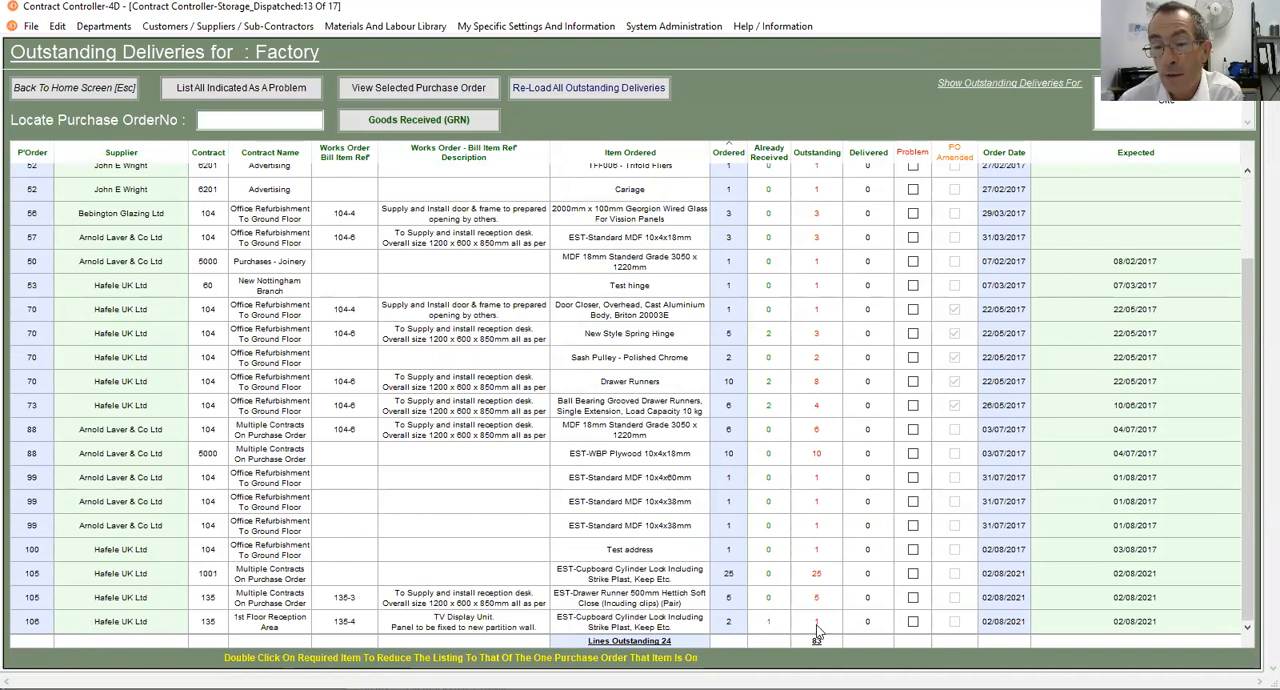
pyautogui.click(391, 630)
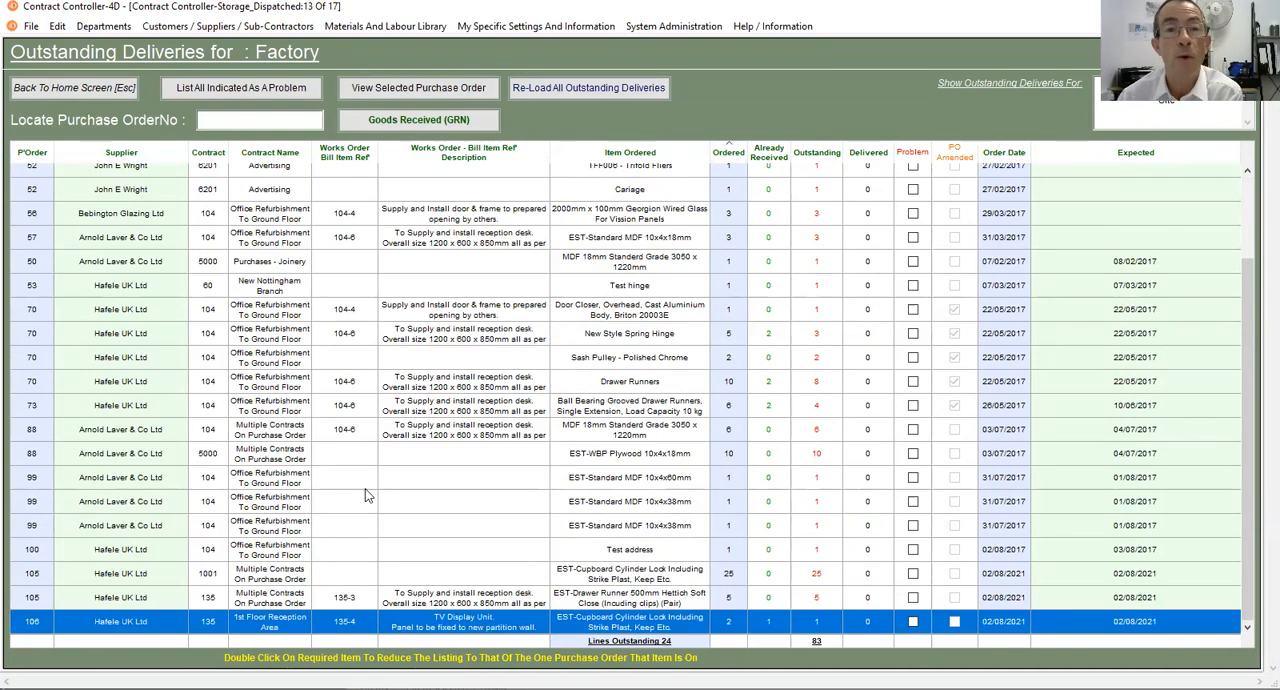
pyautogui.click(381, 88)
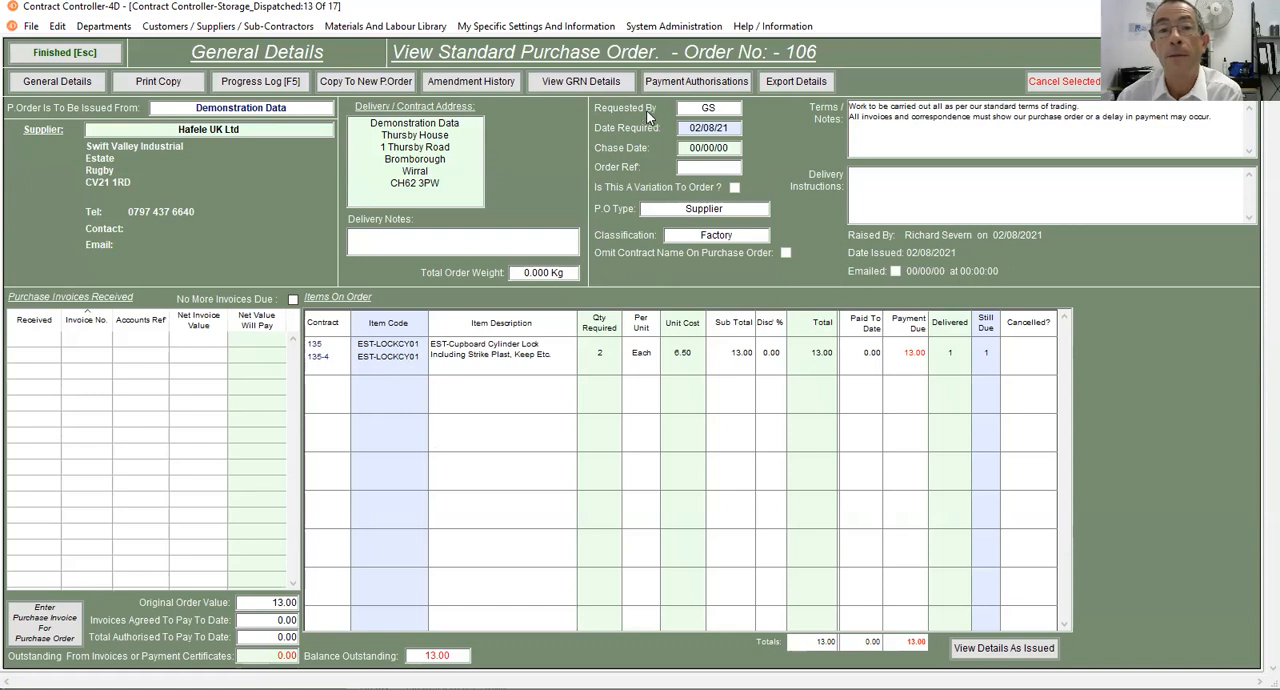
pyautogui.click(617, 88)
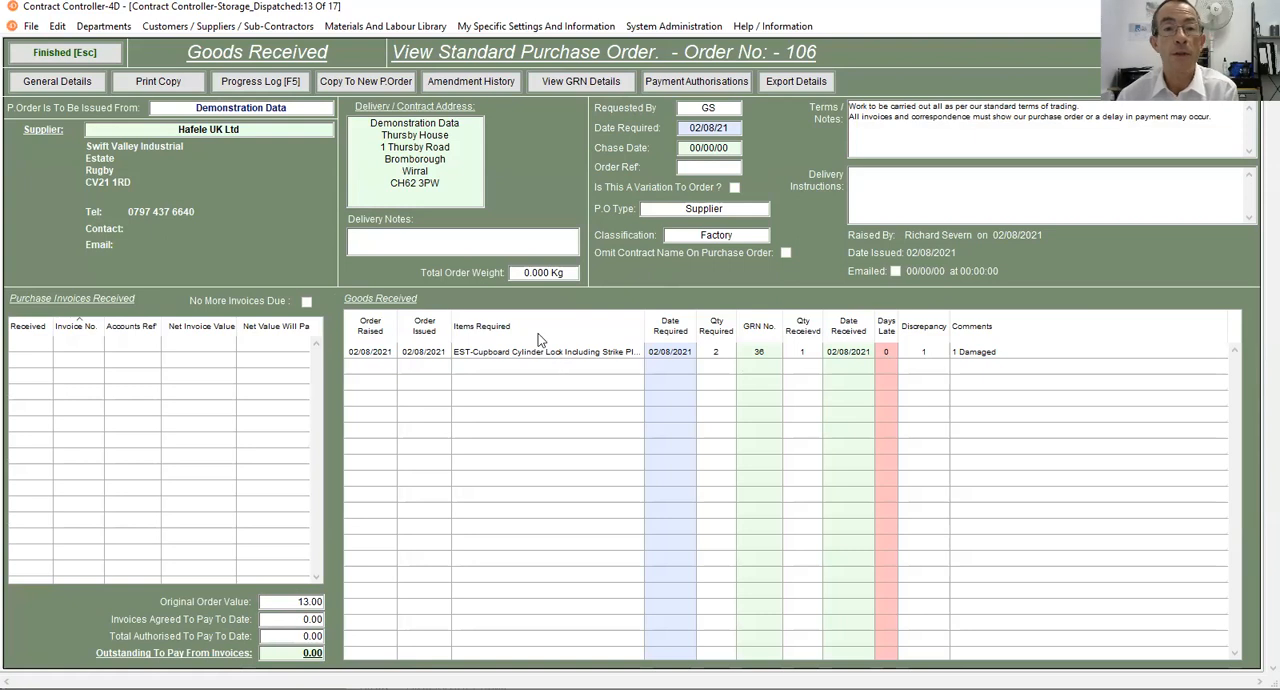
pyautogui.click(68, 57)
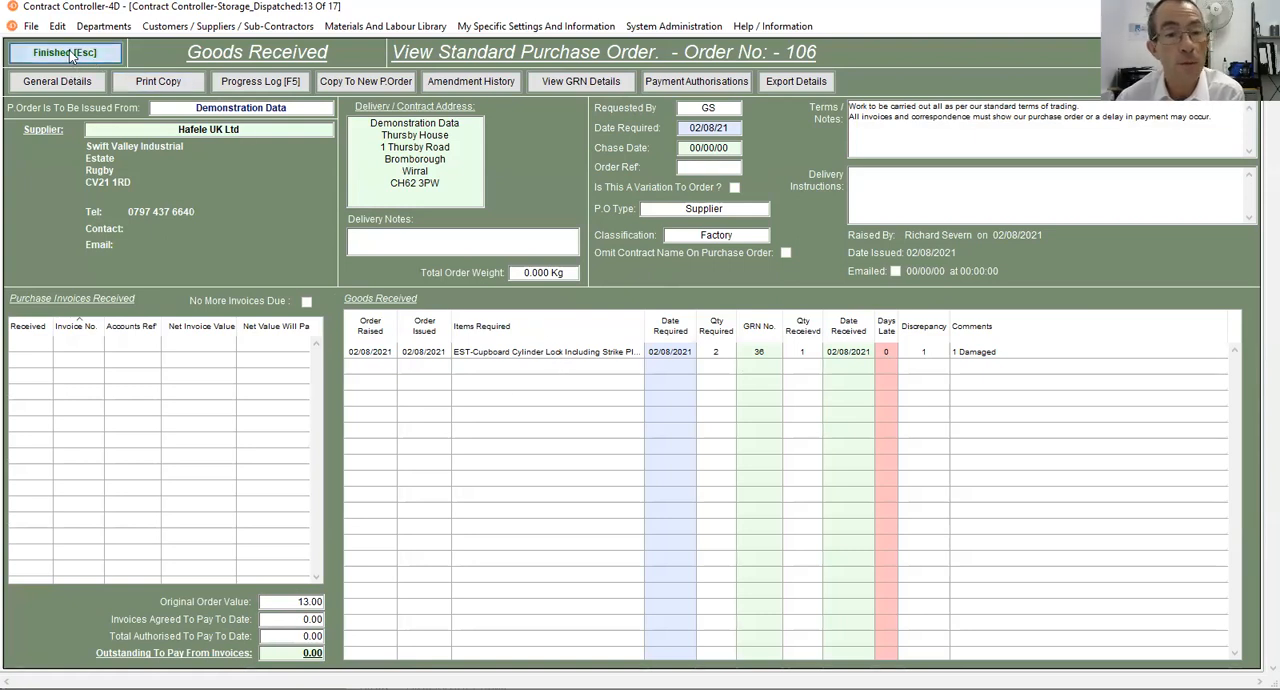
# - View the Hafele UK Ltd multiple-contract purchase order for 25 cupboard cylinder locks, then return to the Stores Dashboard
pyautogui.scroll(-2, 338, 427)
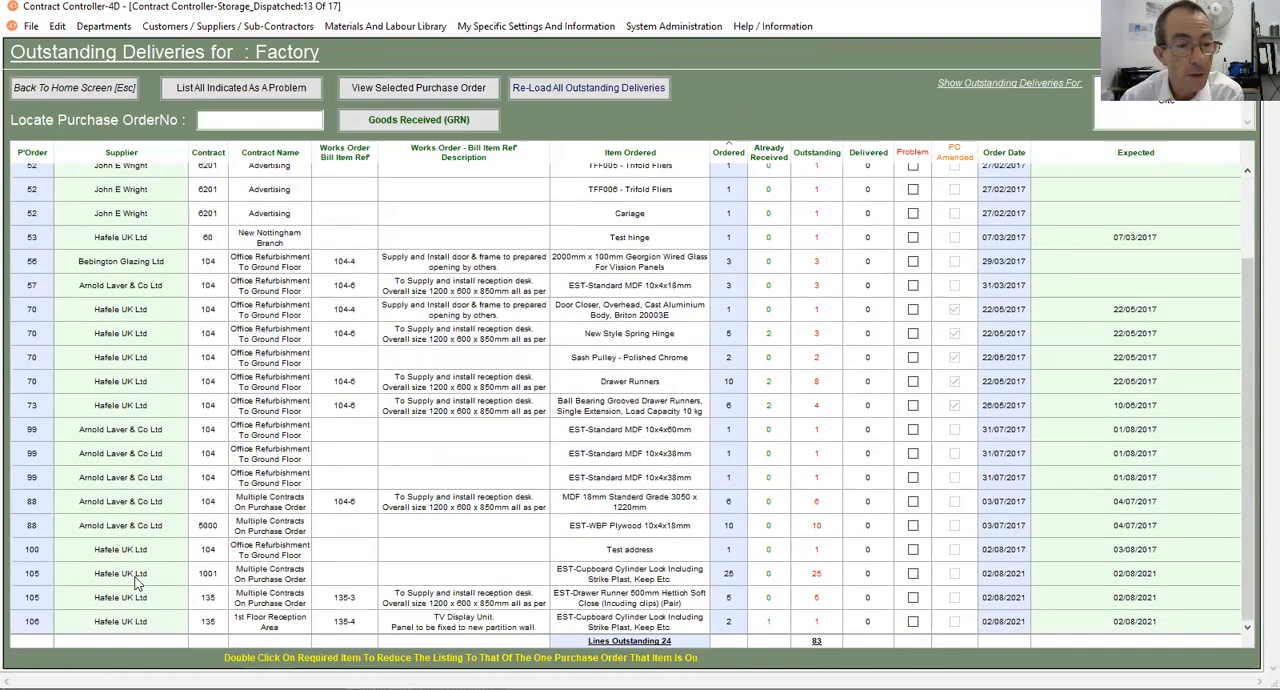
pyautogui.click(68, 576)
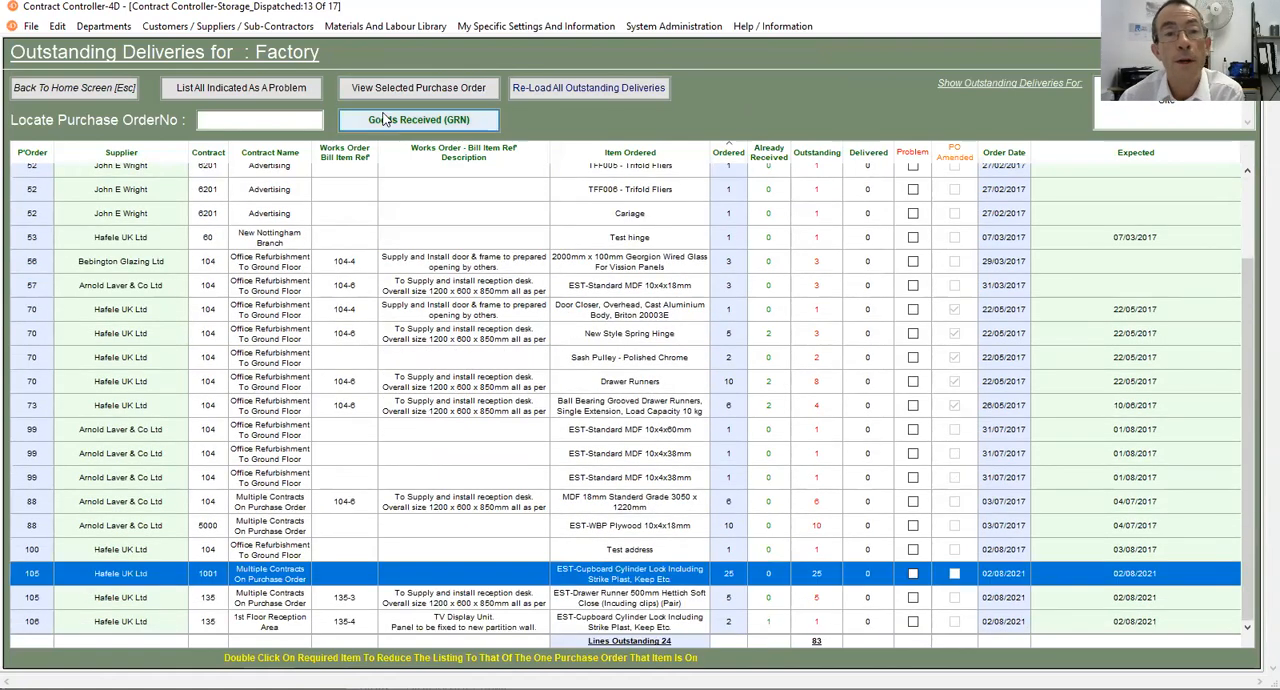
pyautogui.click(418, 88)
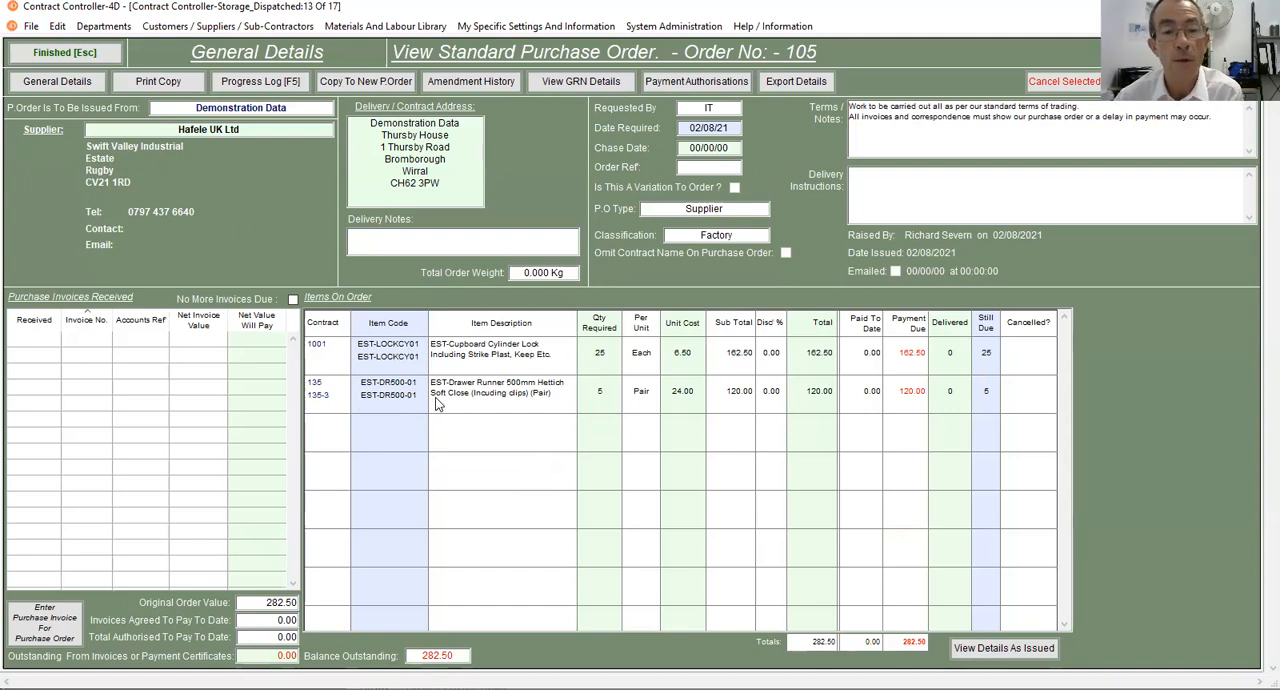
pyautogui.click(67, 62)
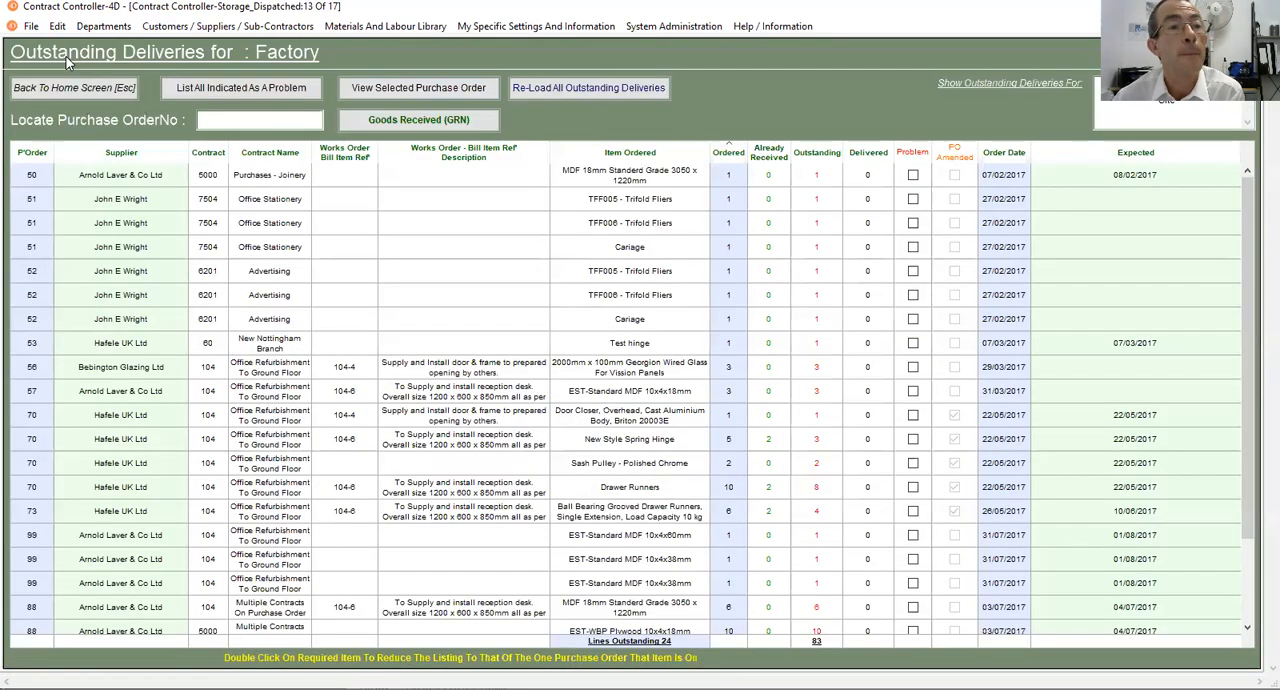
pyautogui.click(84, 98)
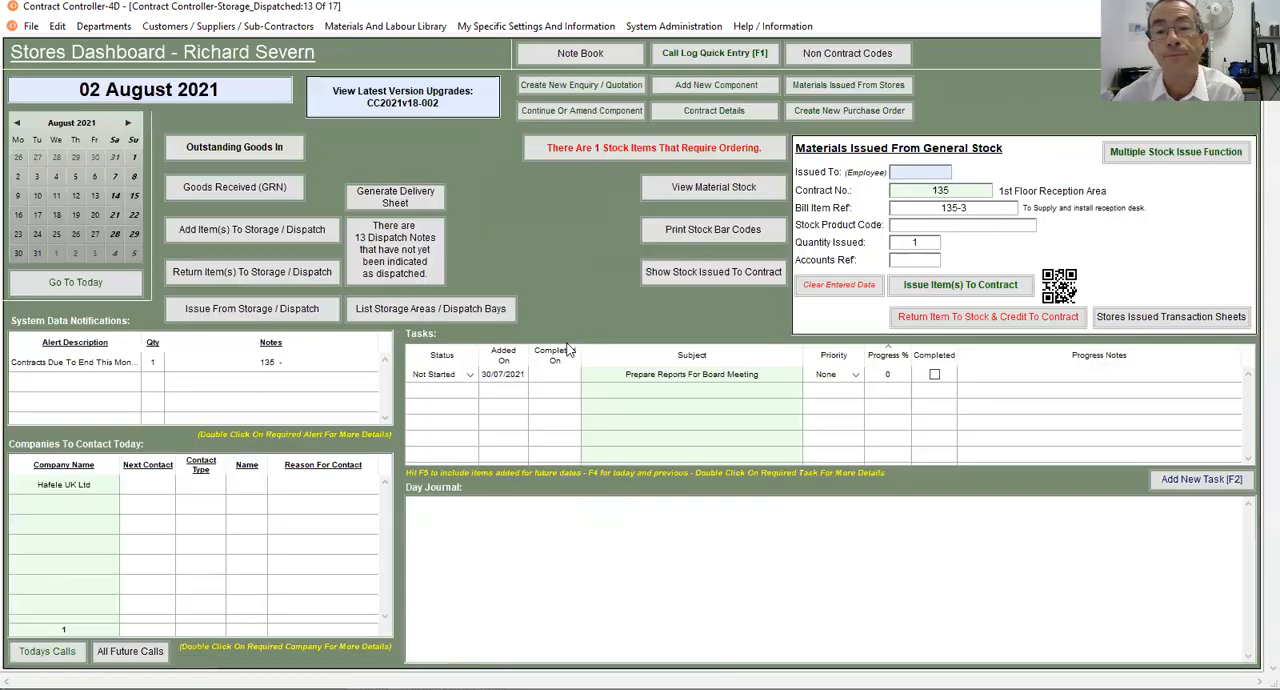
# - Search the material stock for item code EST-LOCKCY01 and review the item's stock details
pyautogui.click(663, 189)
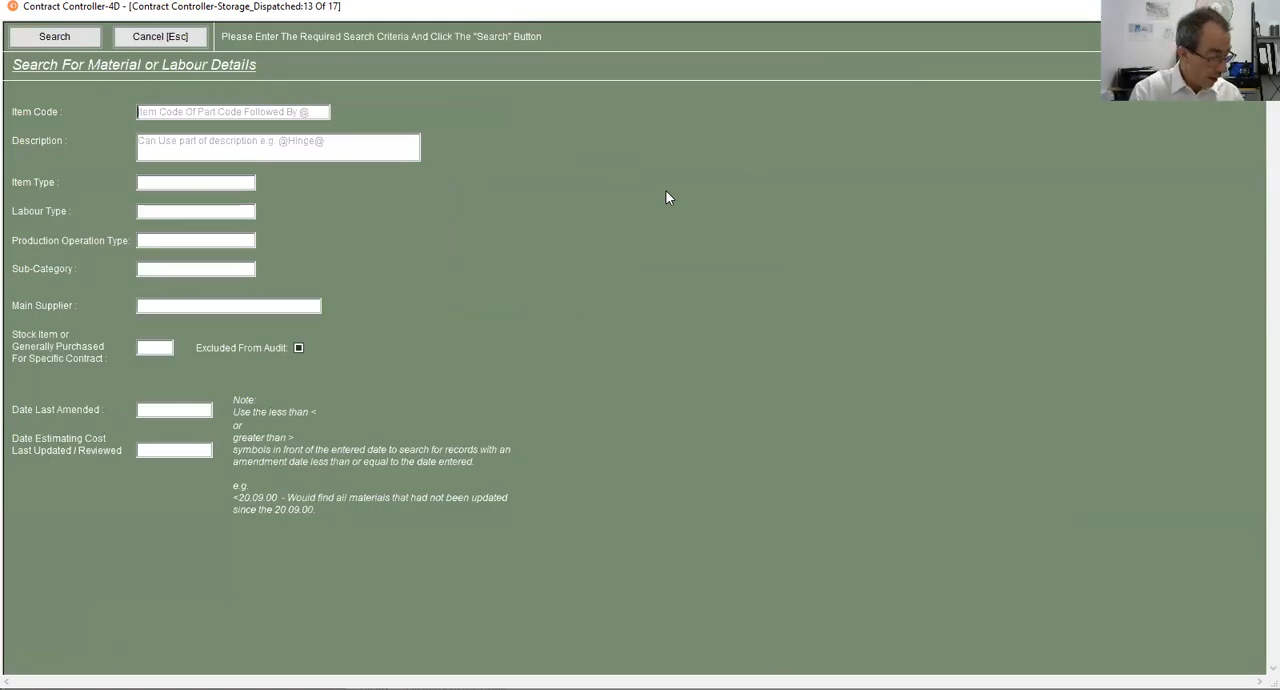
pyautogui.write('EST-LOCKCY01')
pyautogui.press('Tab')
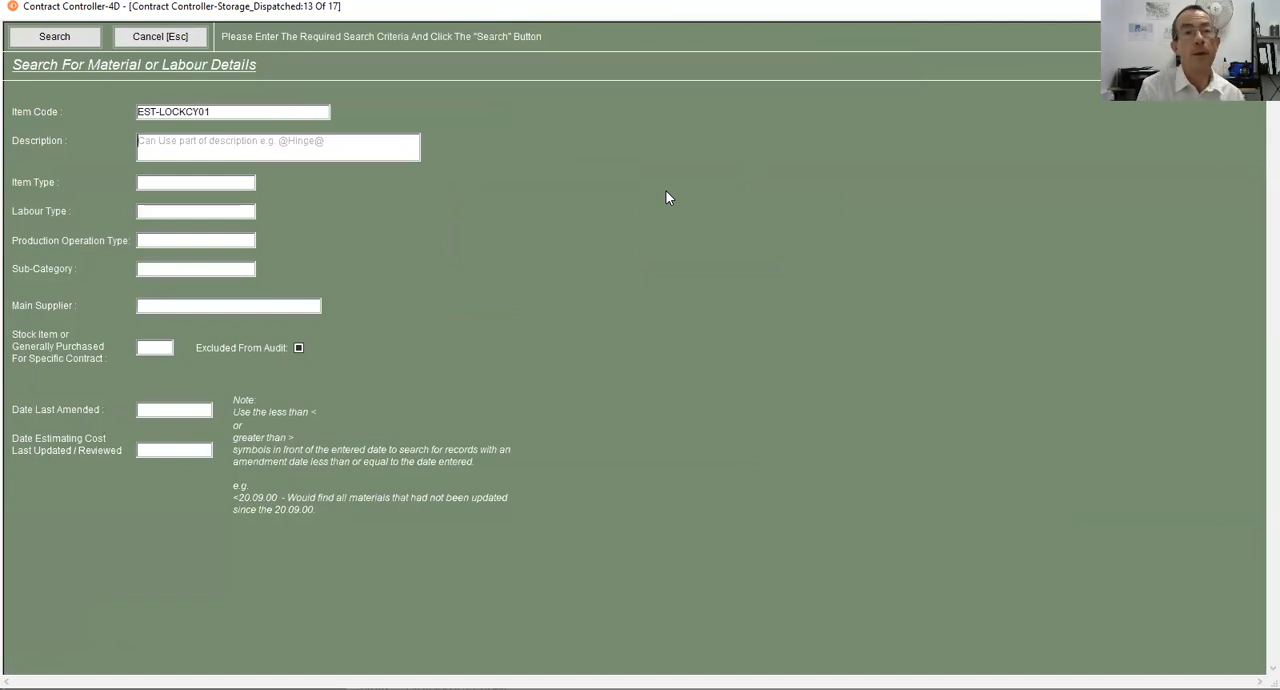
pyautogui.press('Tab')
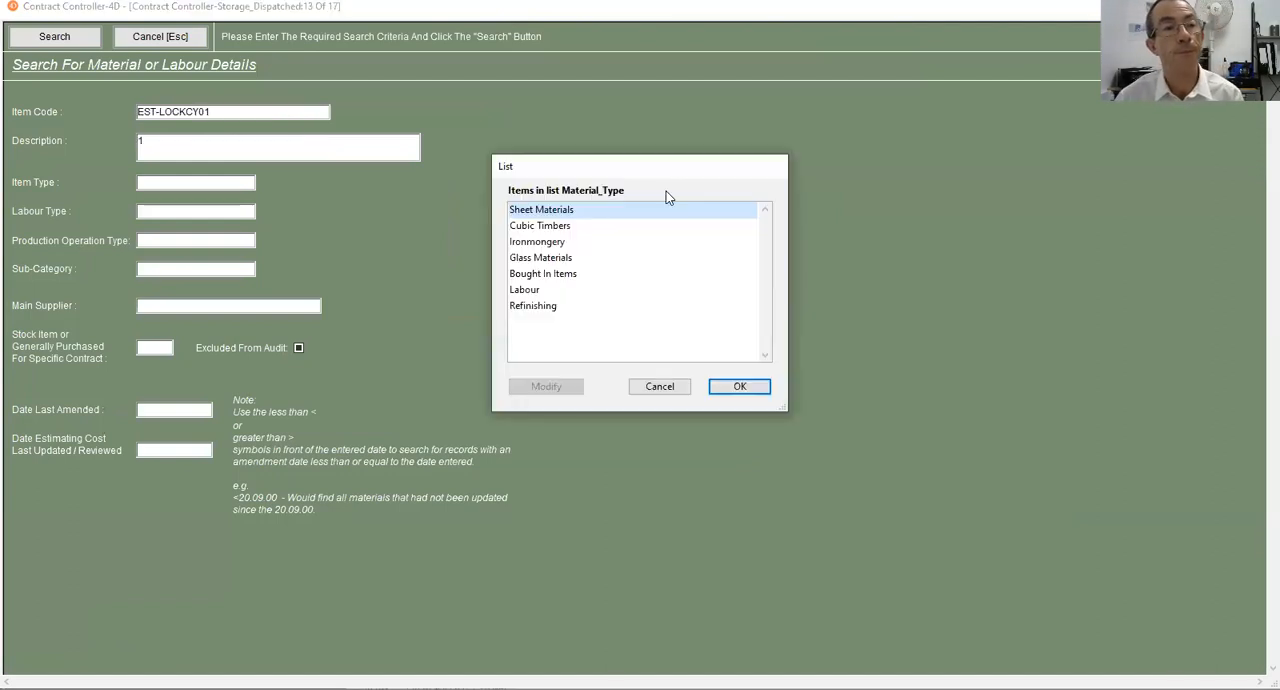
pyautogui.press('Escape')
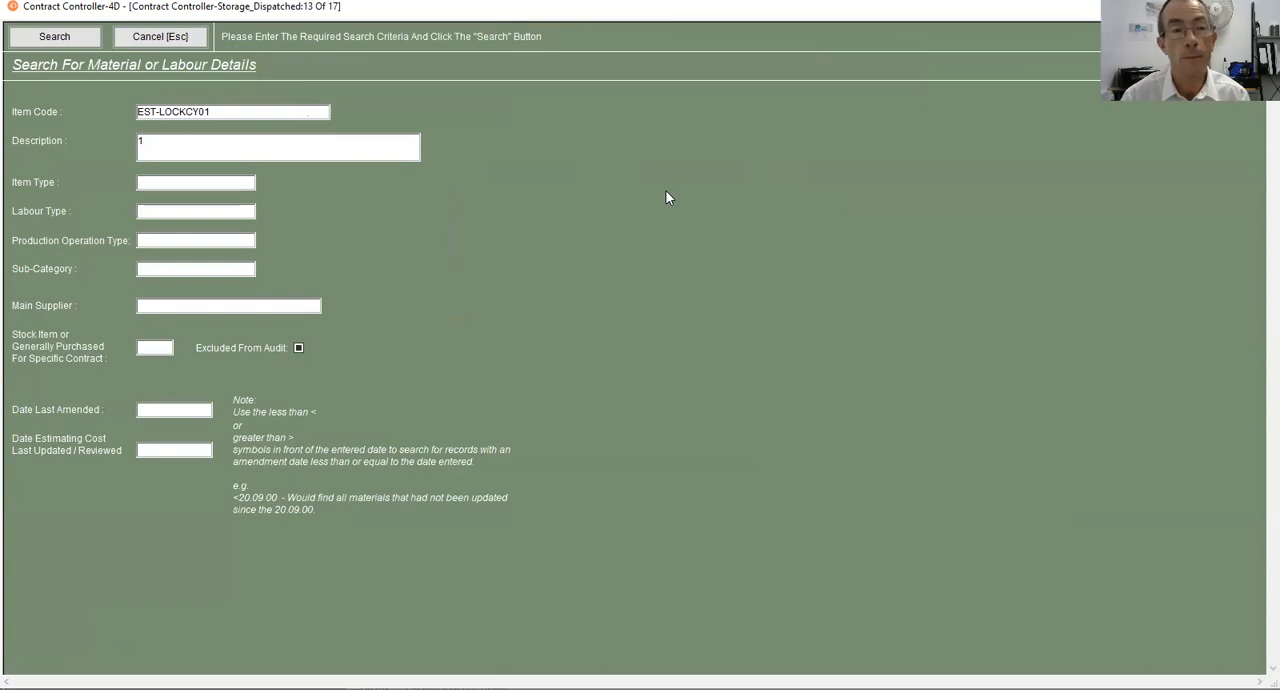
pyautogui.press('Return')
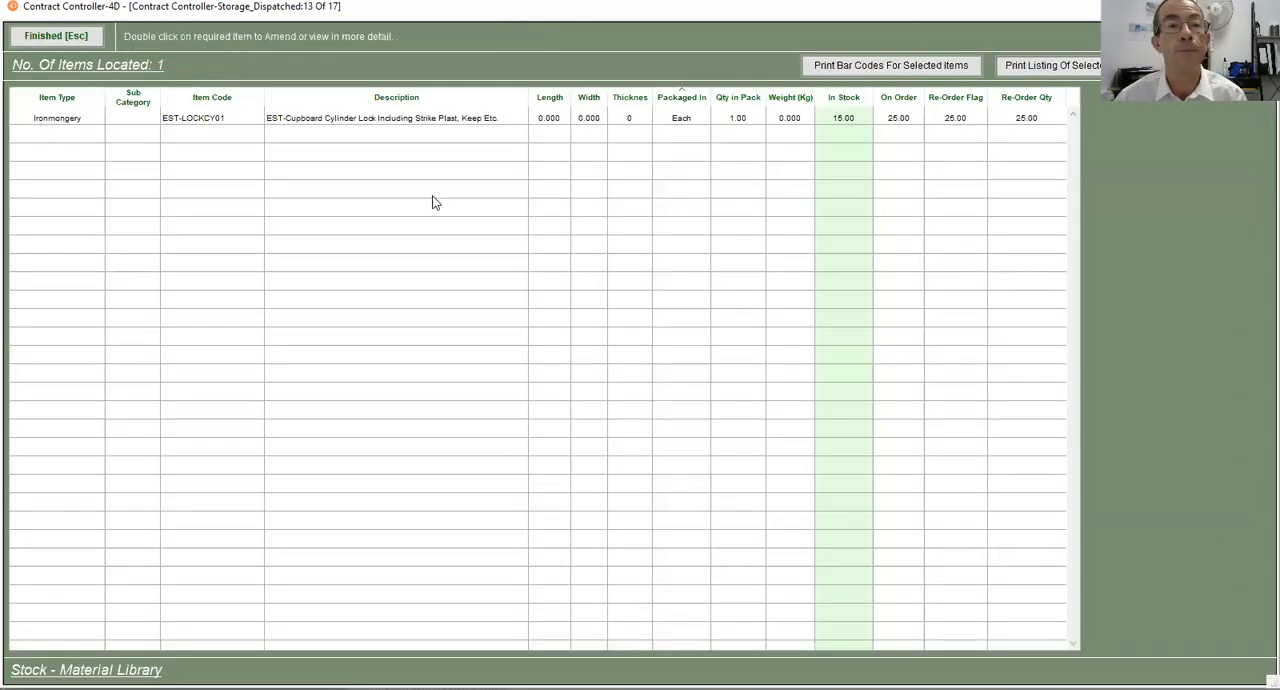
pyautogui.click(413, 119)
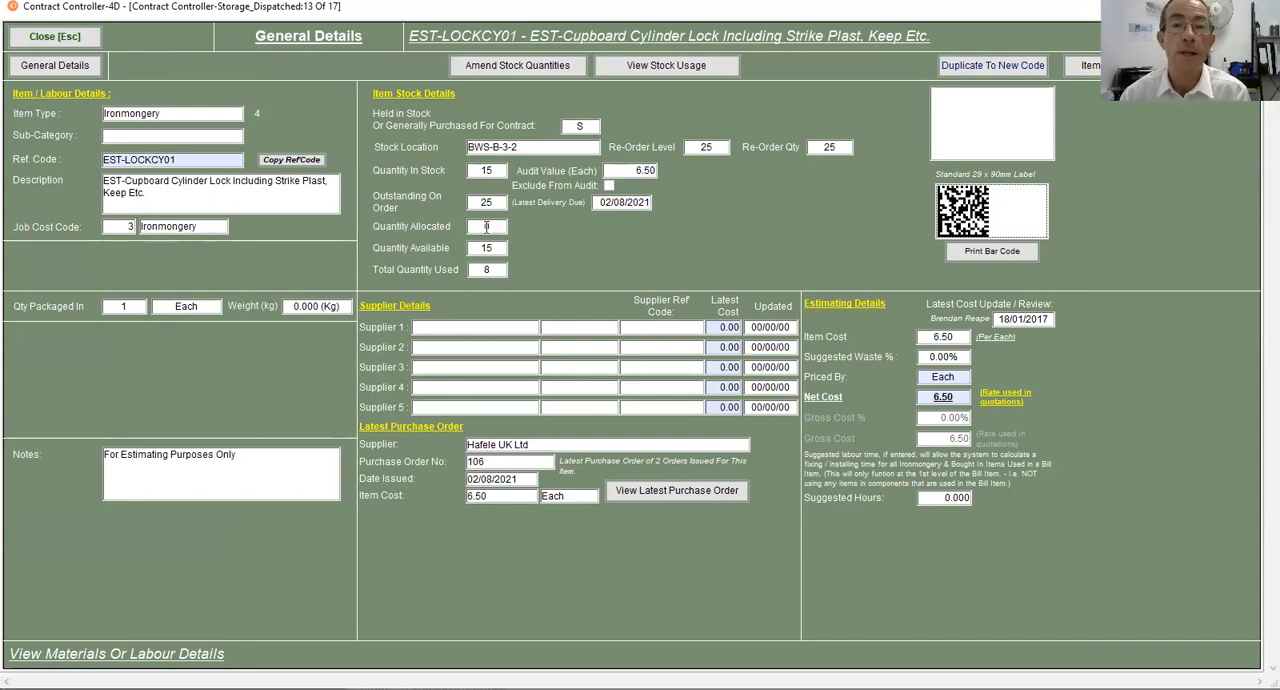
pyautogui.click(60, 38)
pyautogui.click(70, 37)
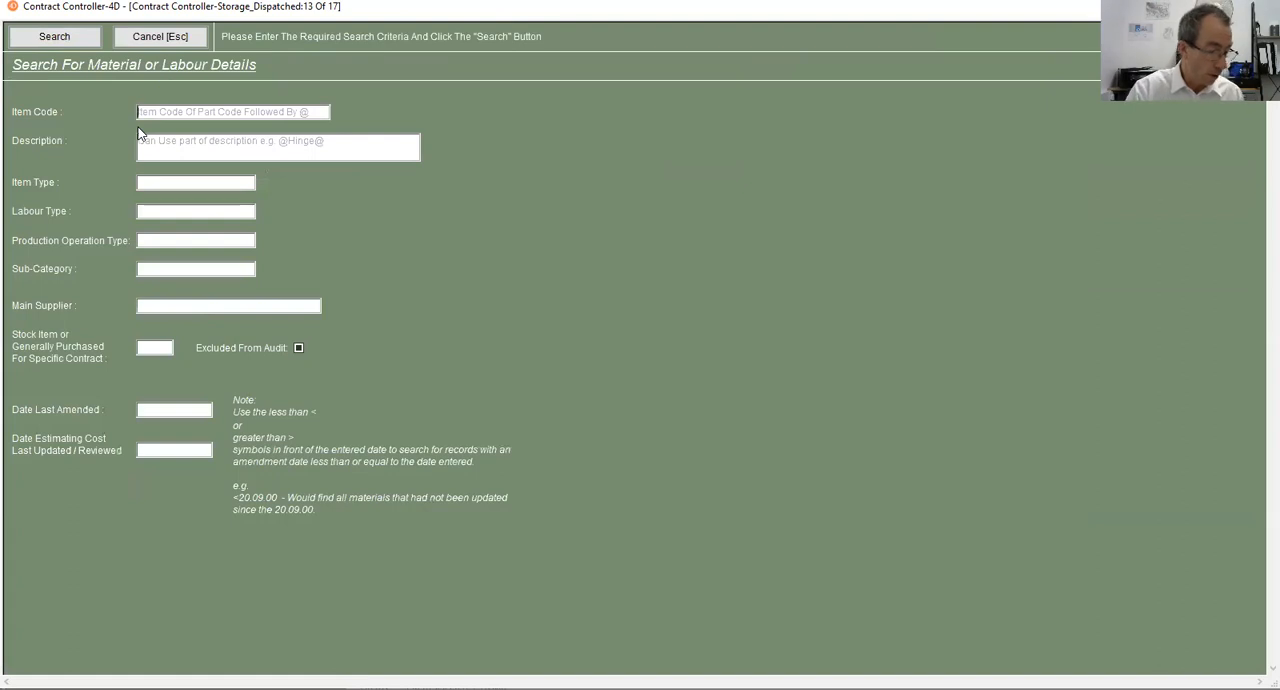
# - Search the material stock for item code EST-DR500-01, review its stock details and return to the Stores Dashboard
pyautogui.write('EST-DR500-01')
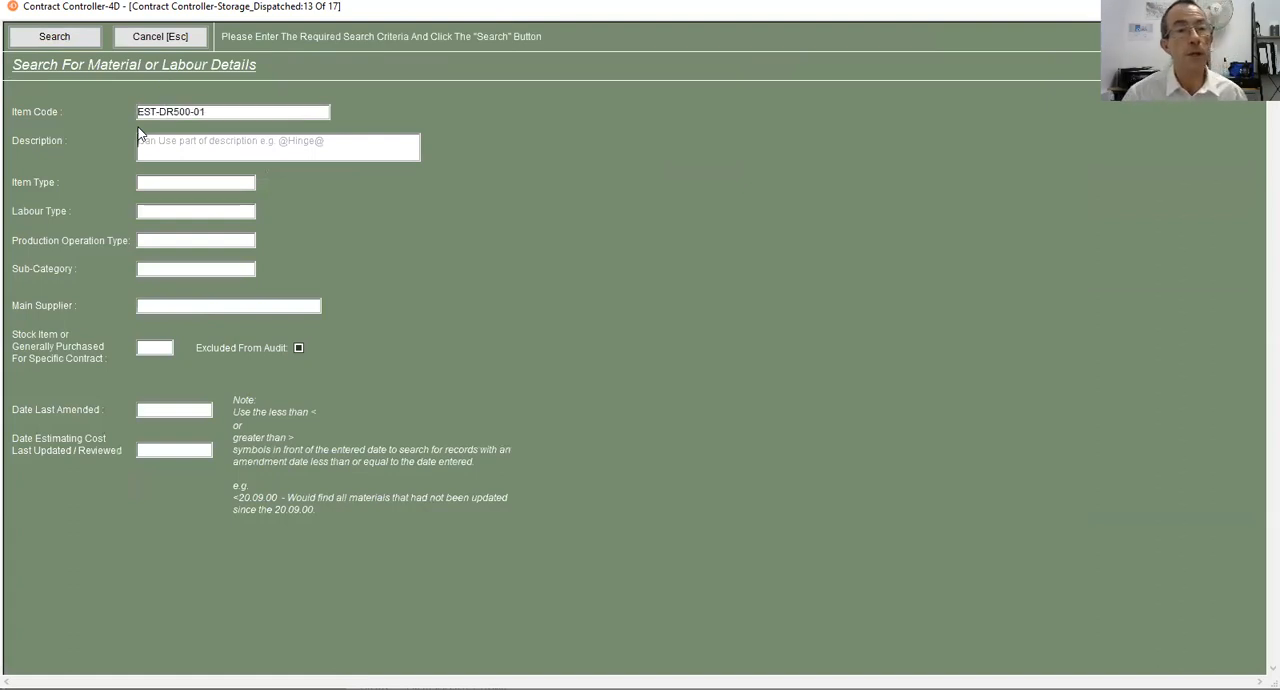
pyautogui.press('Tab')
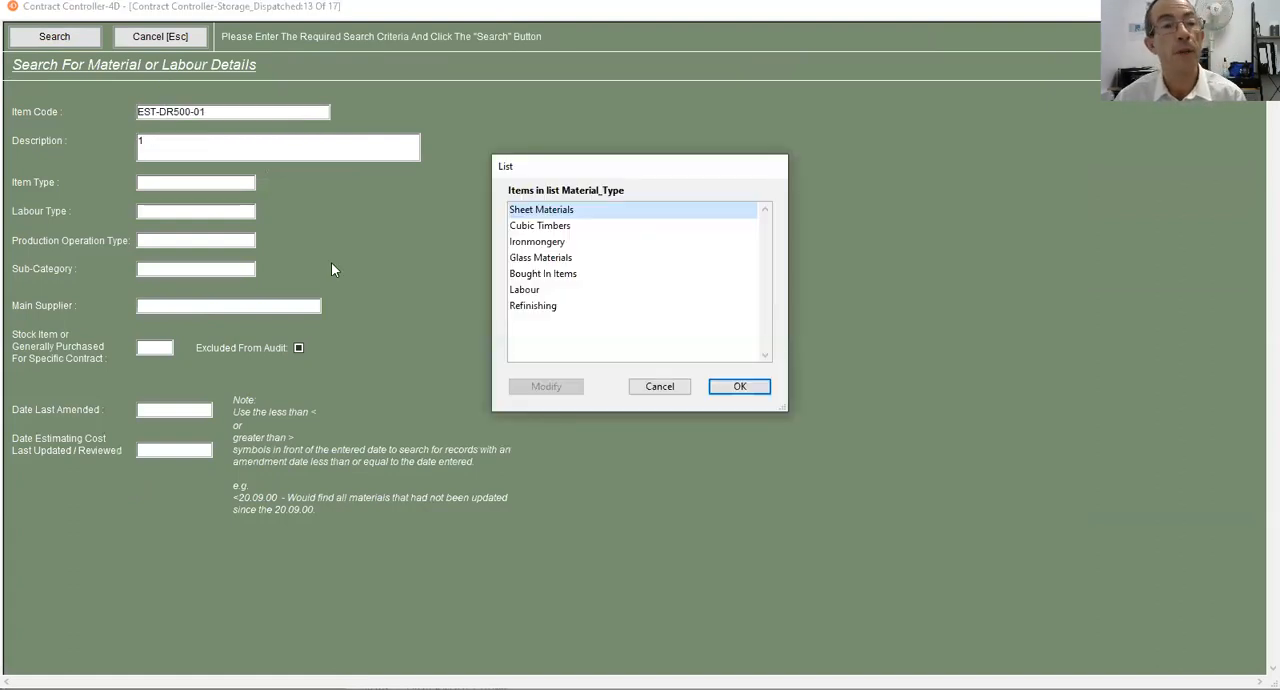
pyautogui.press('Escape')
pyautogui.press('Tab')
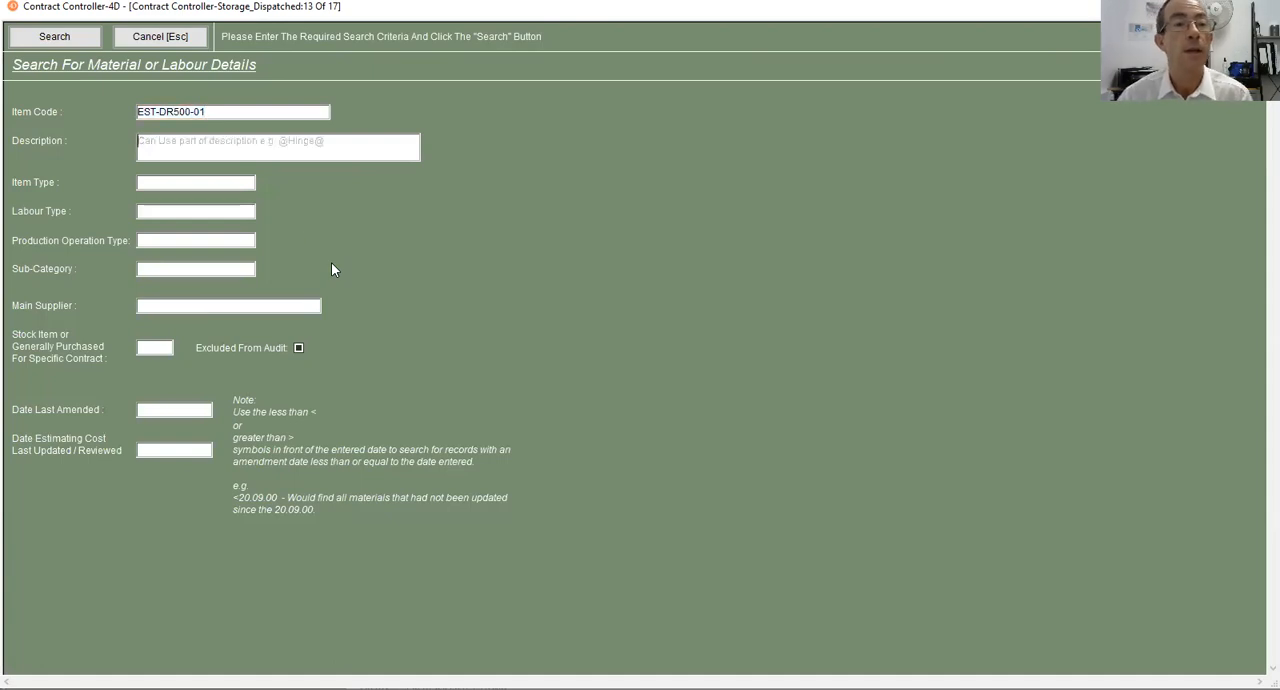
pyautogui.click(66, 39)
pyautogui.doubleClick(270, 110)
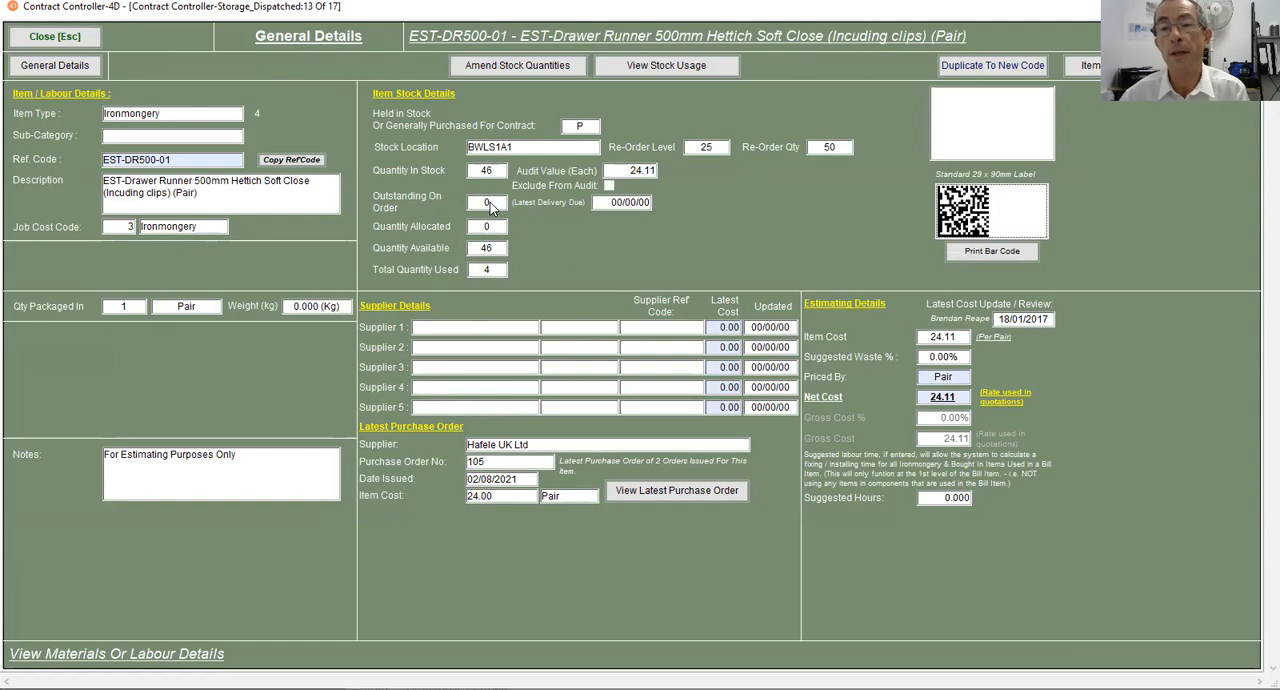
pyautogui.click(56, 38)
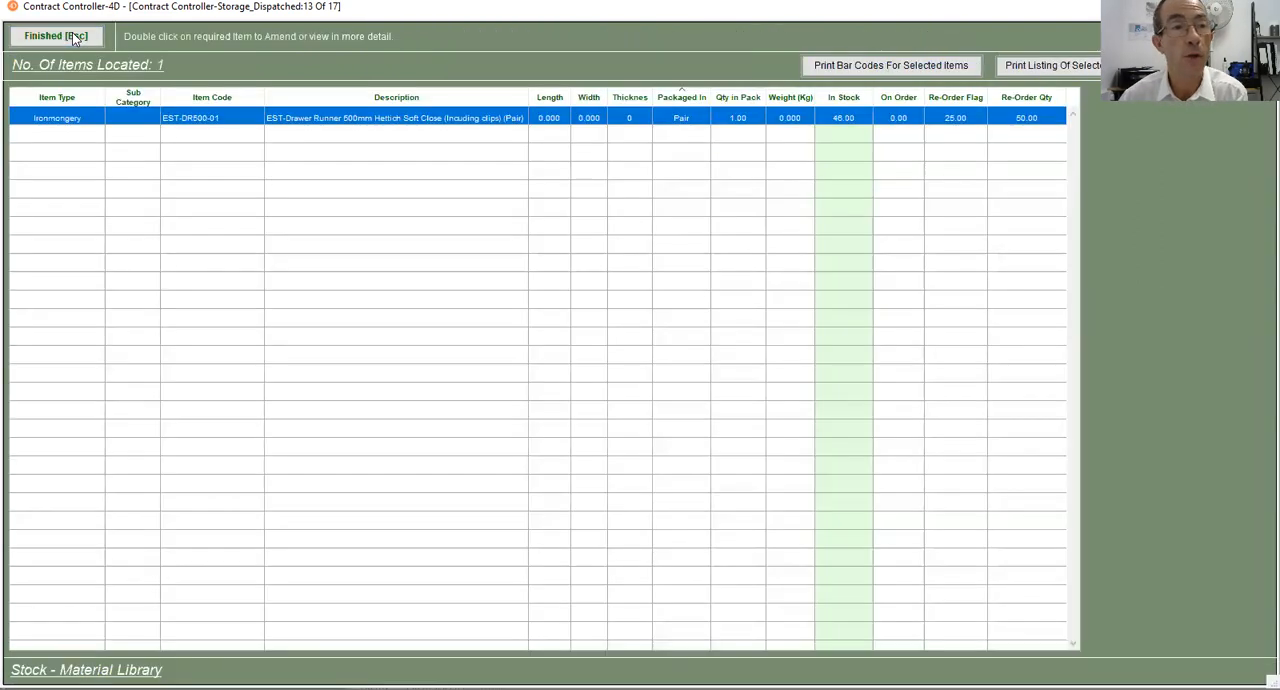
pyautogui.click(56, 36)
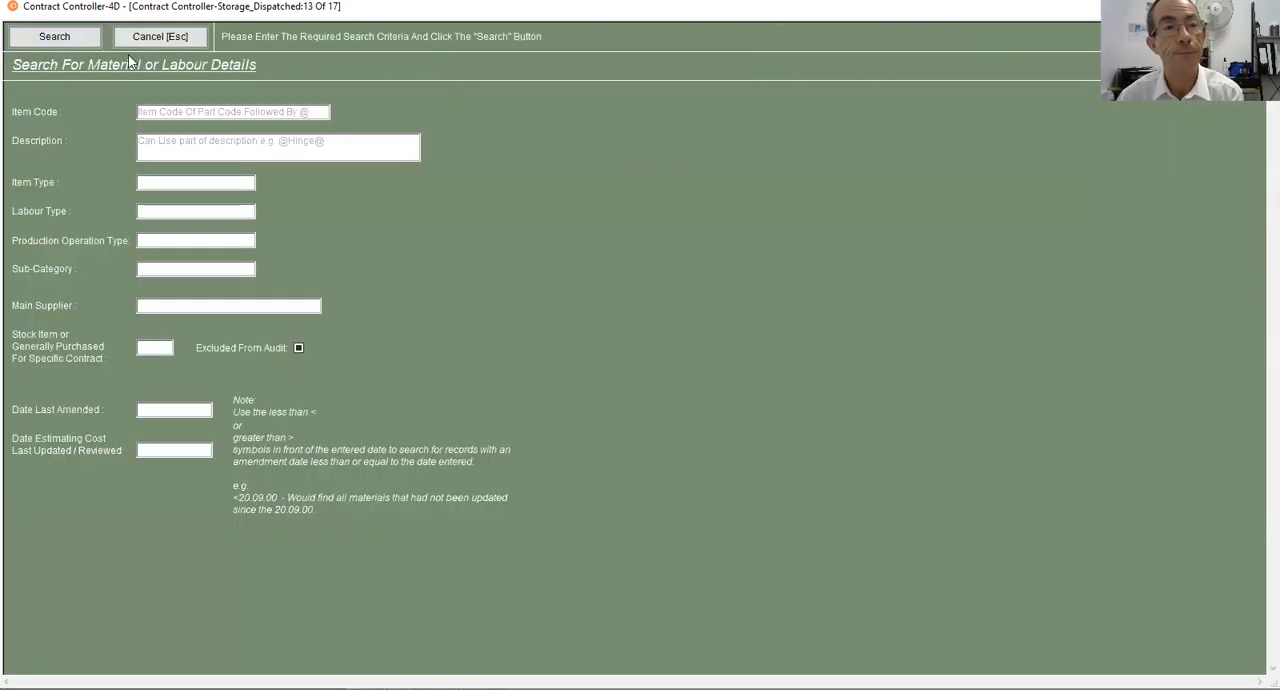
pyautogui.click(147, 37)
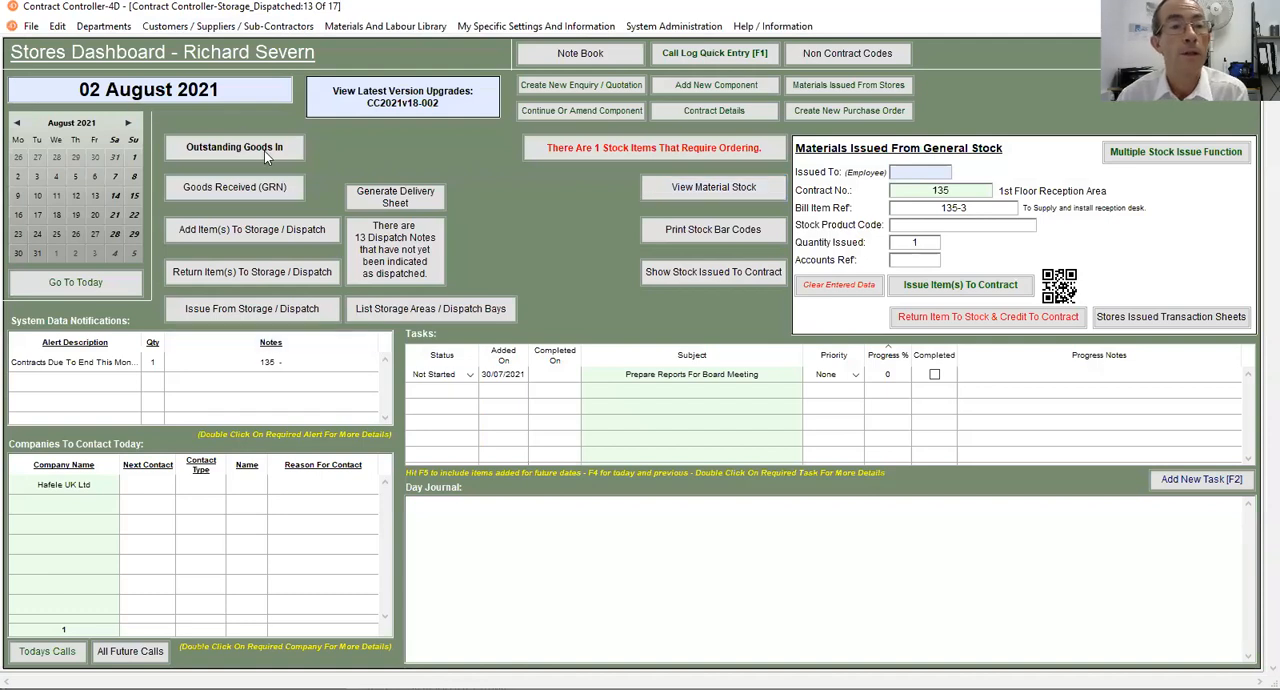
pyautogui.click(219, 148)
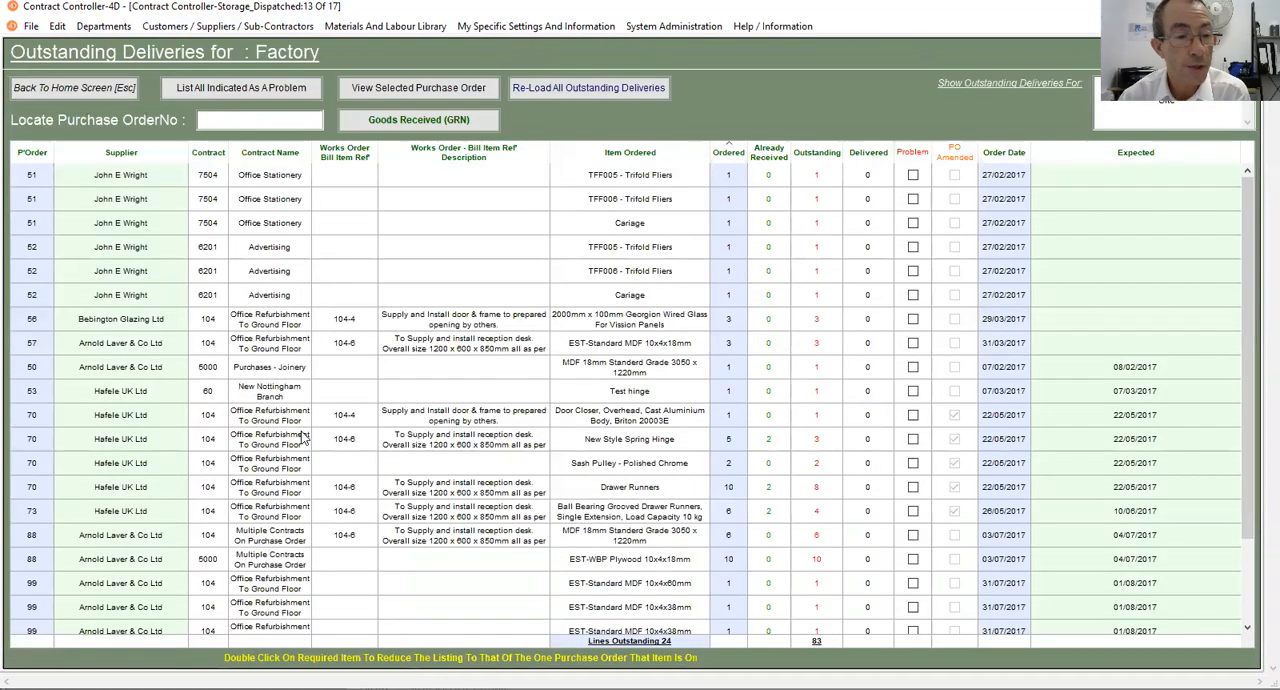
pyautogui.scroll(-1, 226, 530)
pyautogui.click(112, 582)
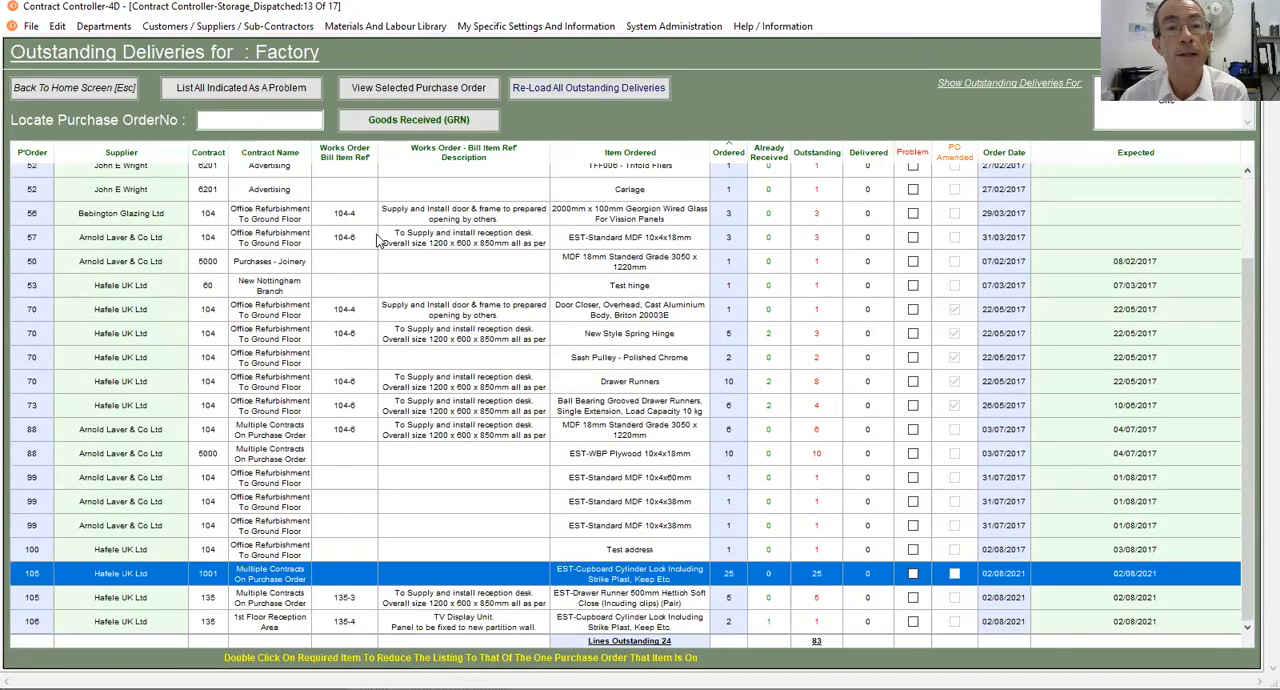
pyautogui.click(424, 120)
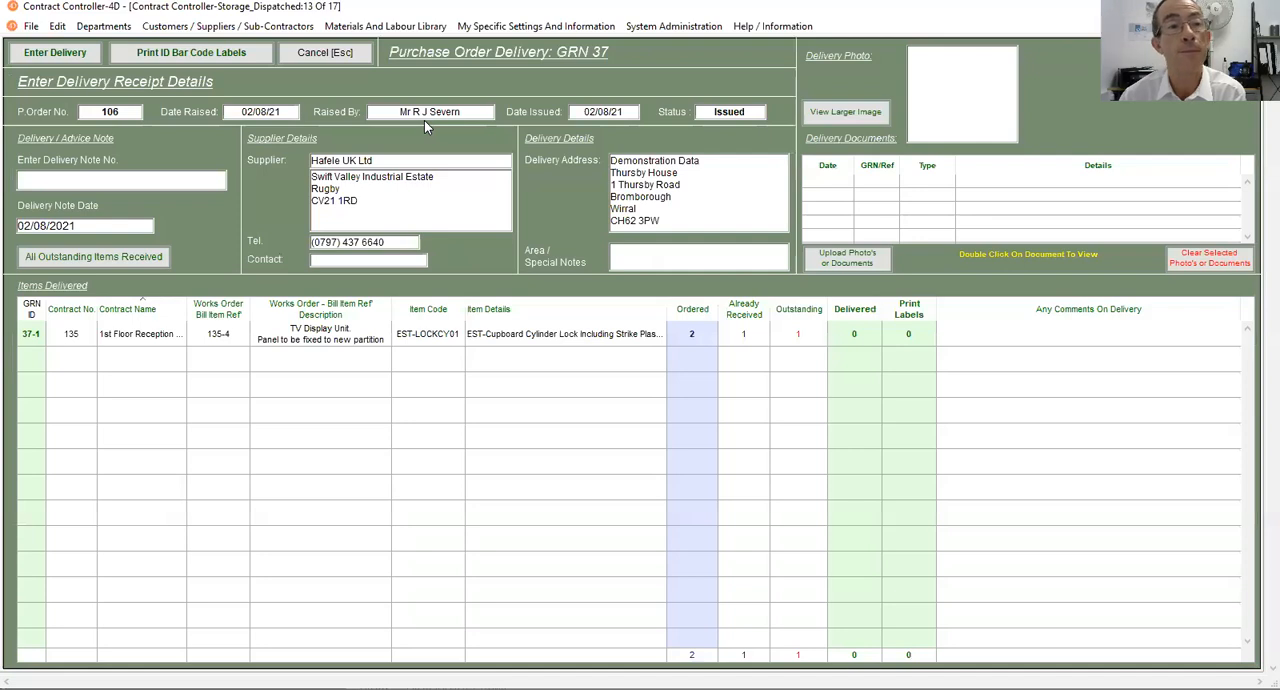
pyautogui.click(320, 54)
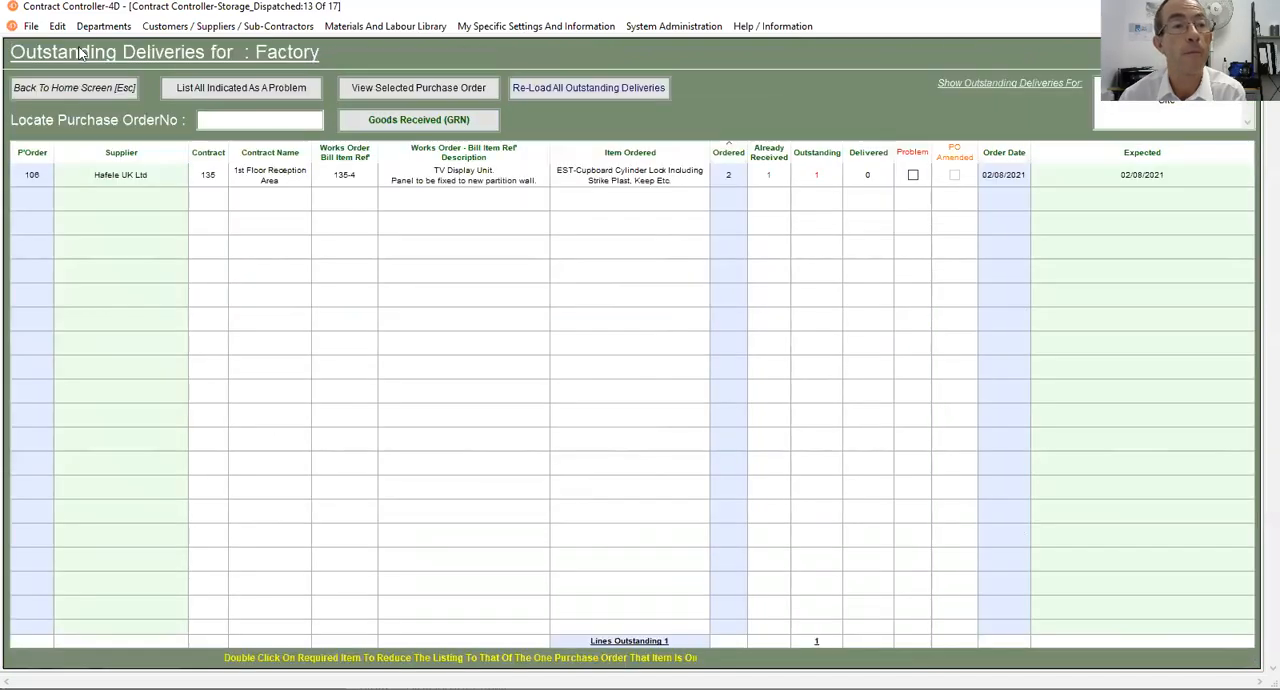
pyautogui.click(86, 86)
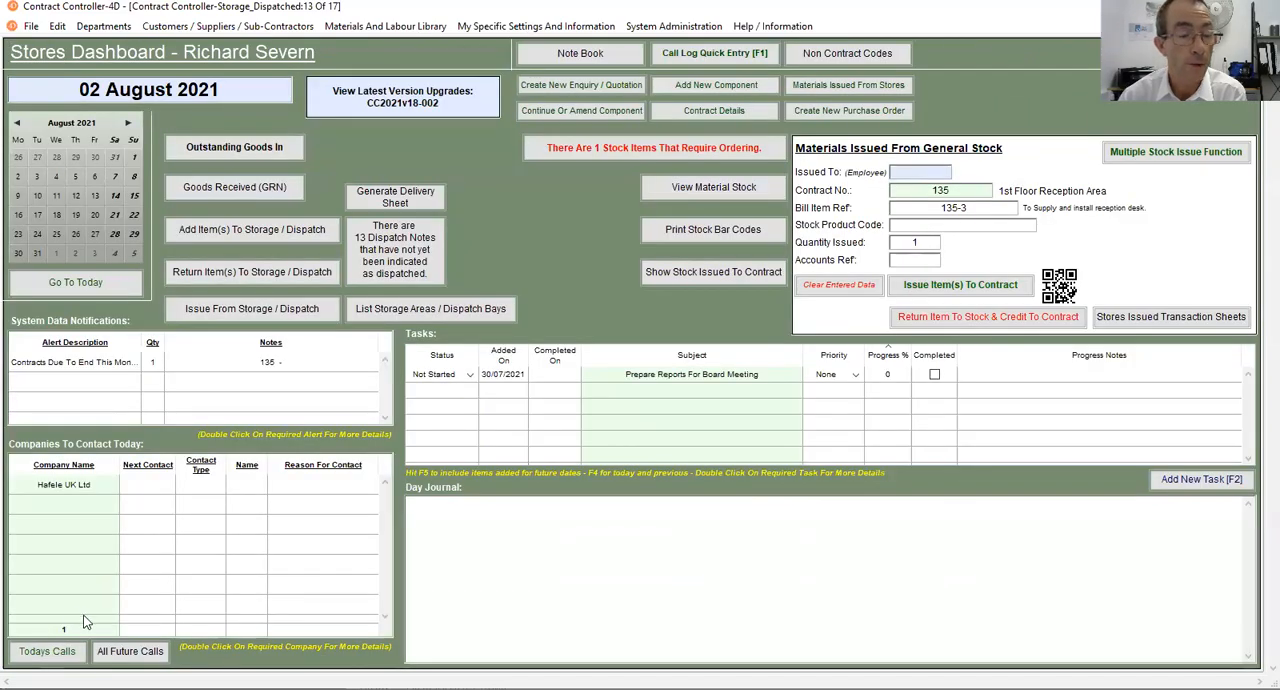
# - Start a goods received note for the Hafele purchase order covering cupboard locks and drawer runners, entering delivery note number DN01
pyautogui.click(203, 185)
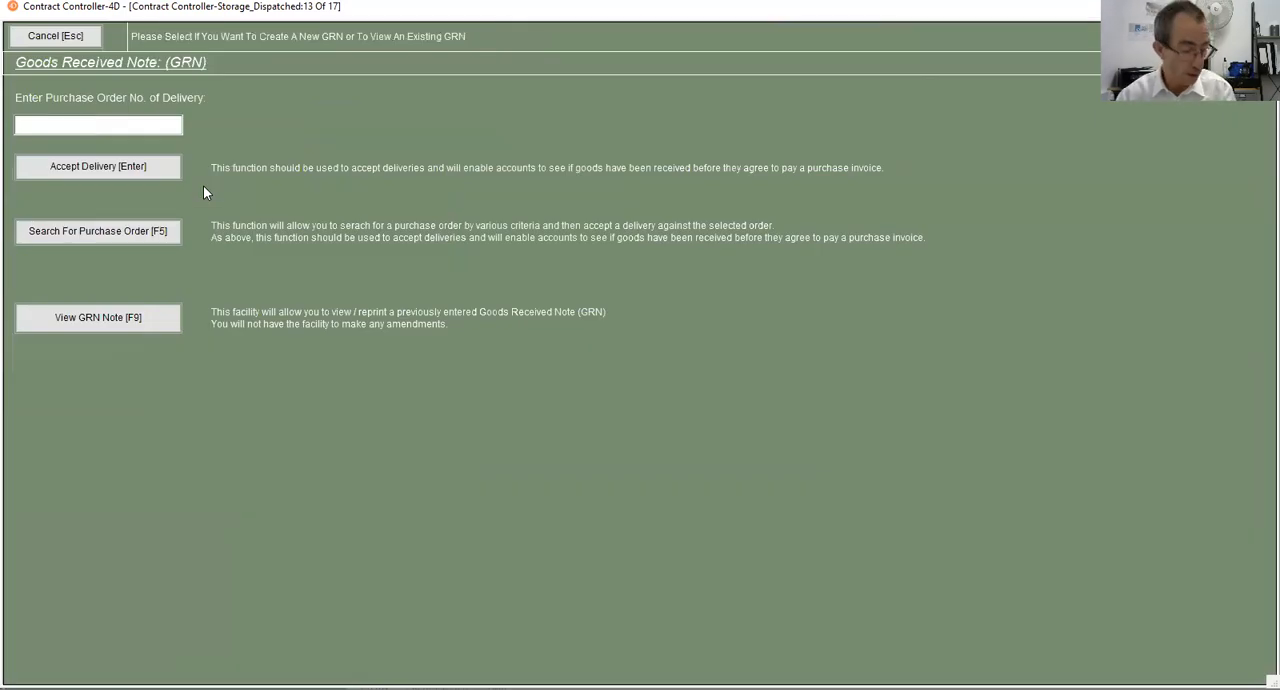
pyautogui.write('105')
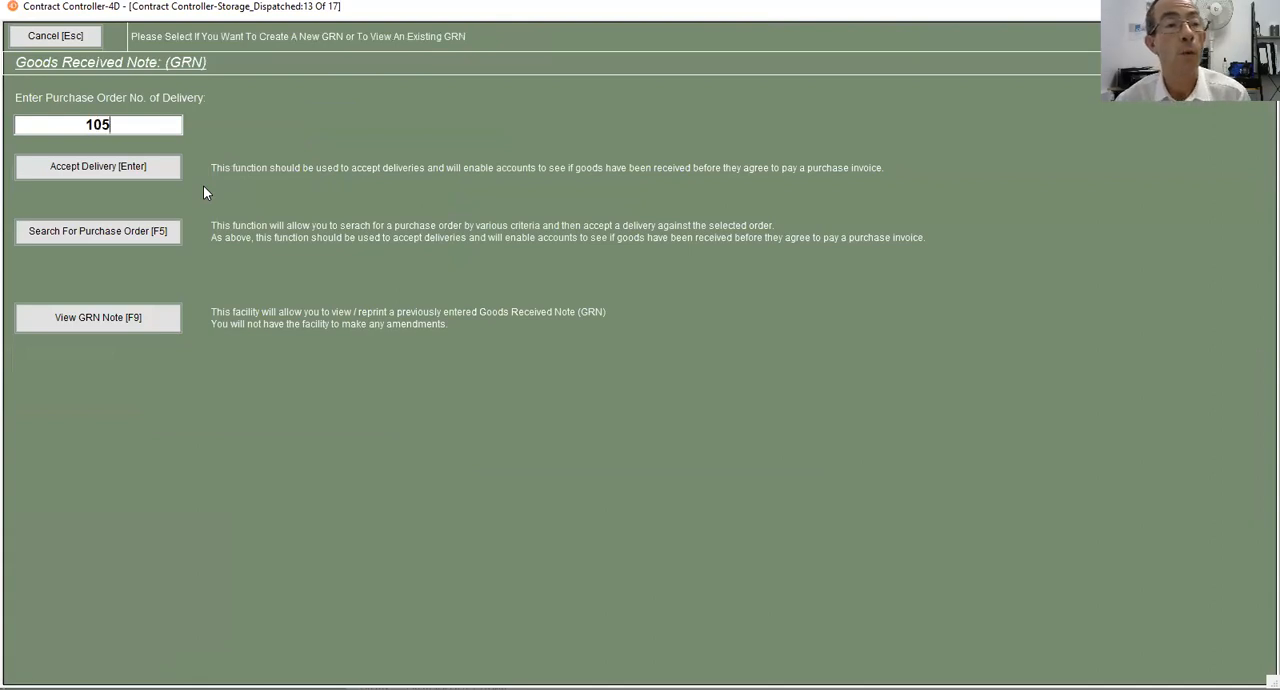
pyautogui.click(120, 170)
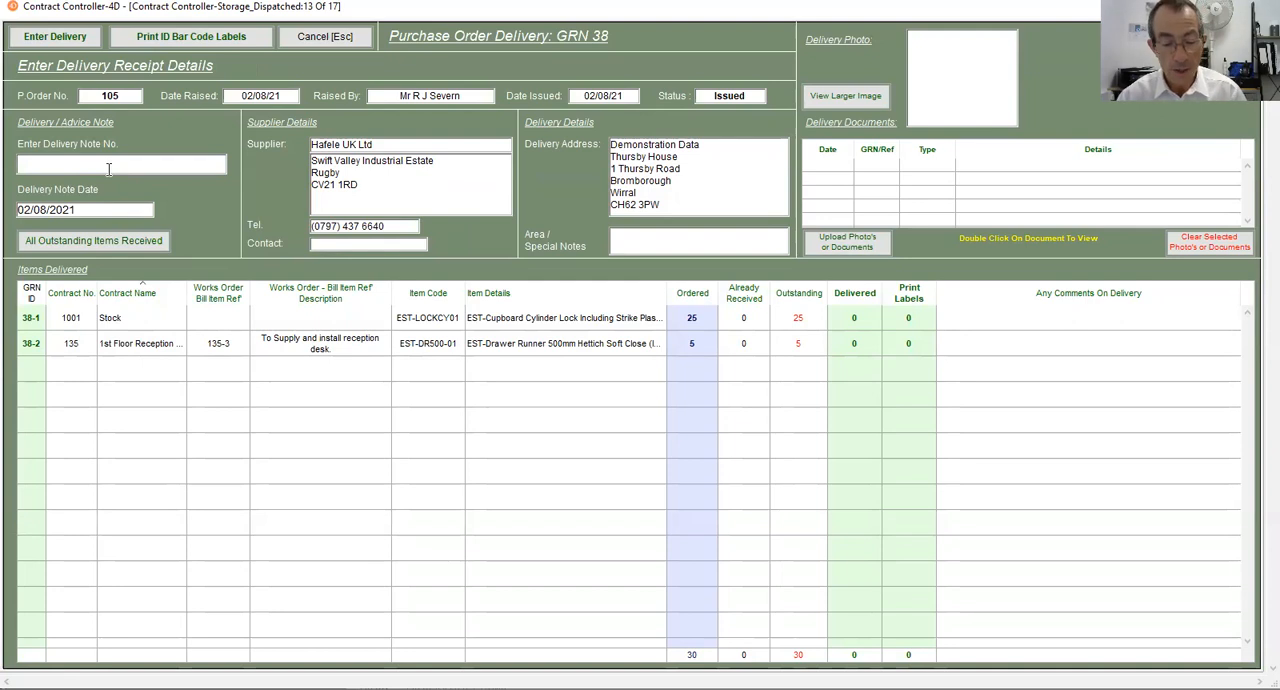
pyautogui.write('DN')
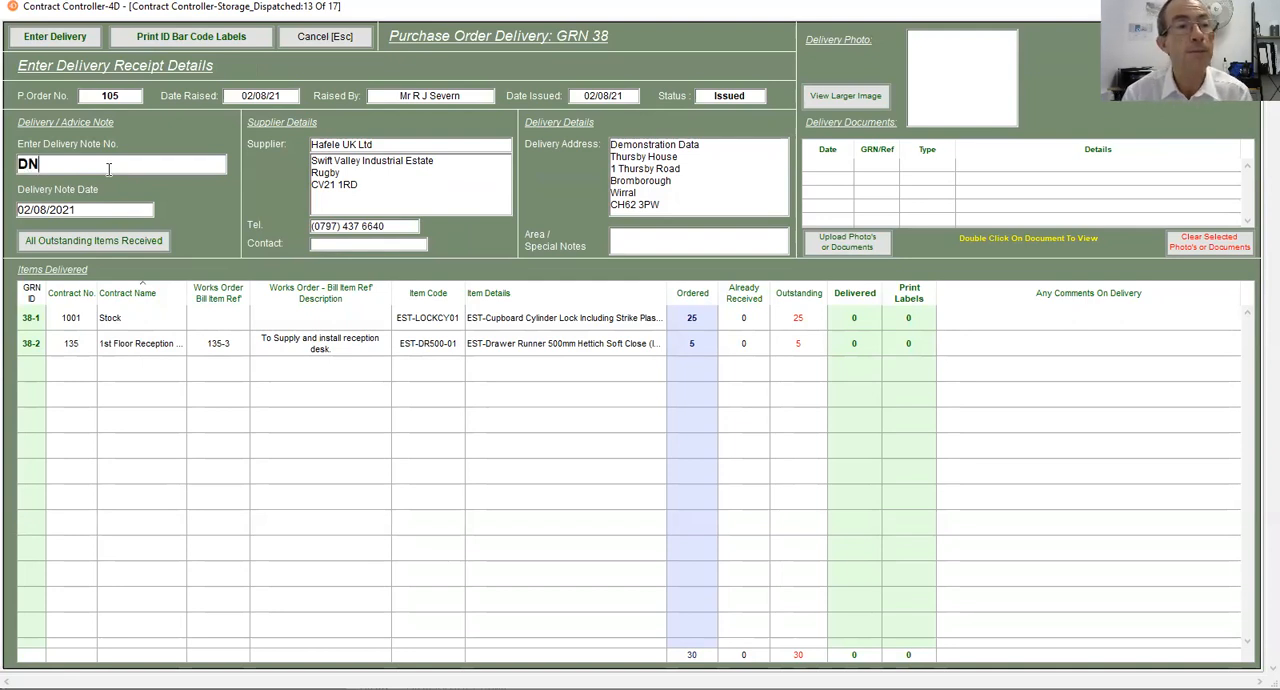
pyautogui.write('01')
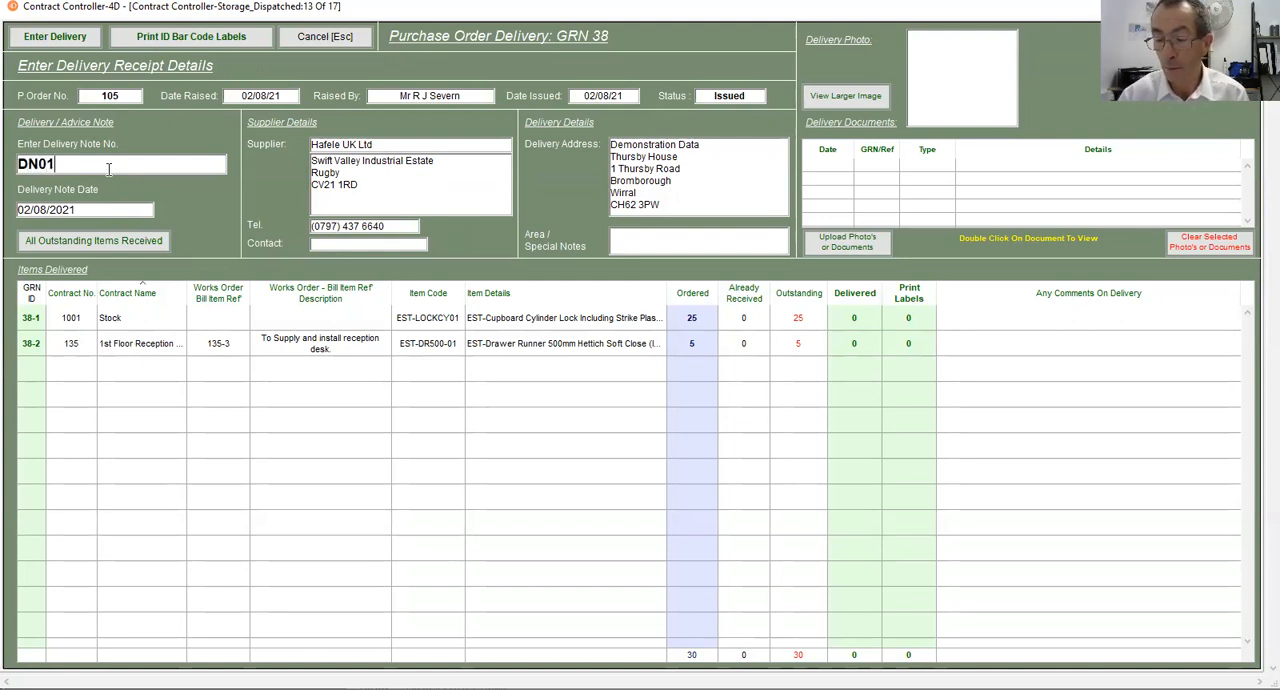
pyautogui.write('452')
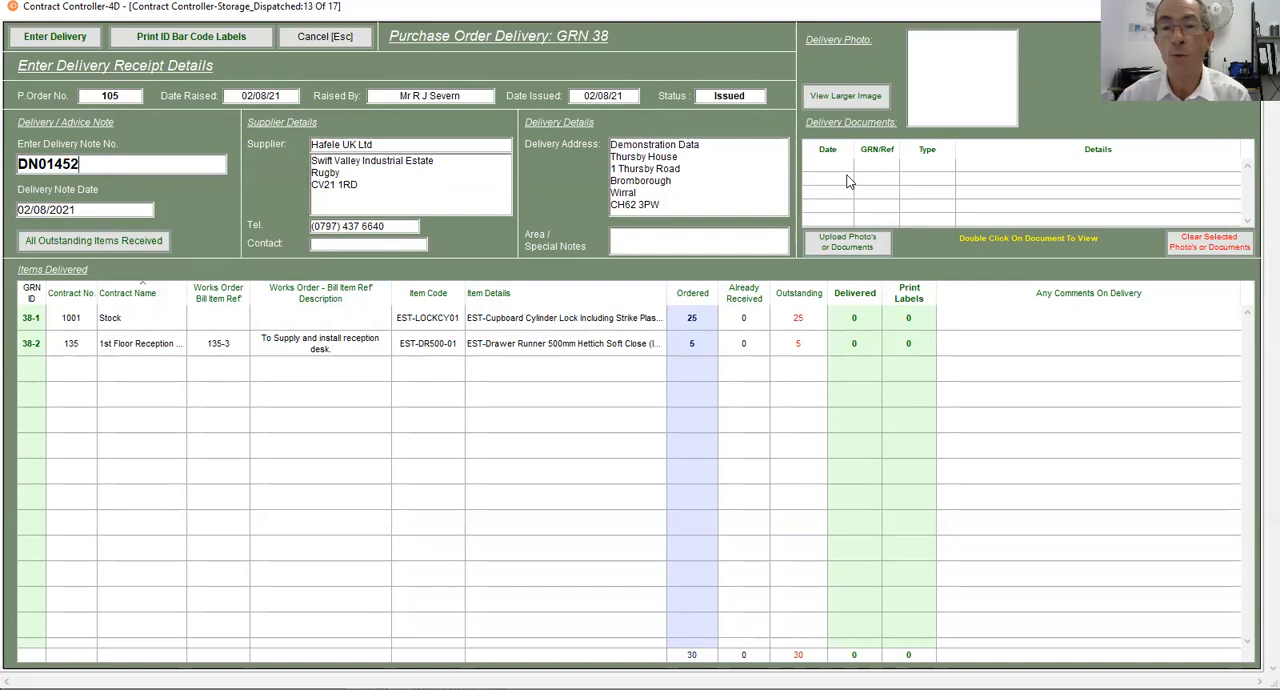
# - Complete the delivery note number as DN01452 and attach Goods Received Document.pdf to the delivery
pyautogui.click(836, 245)
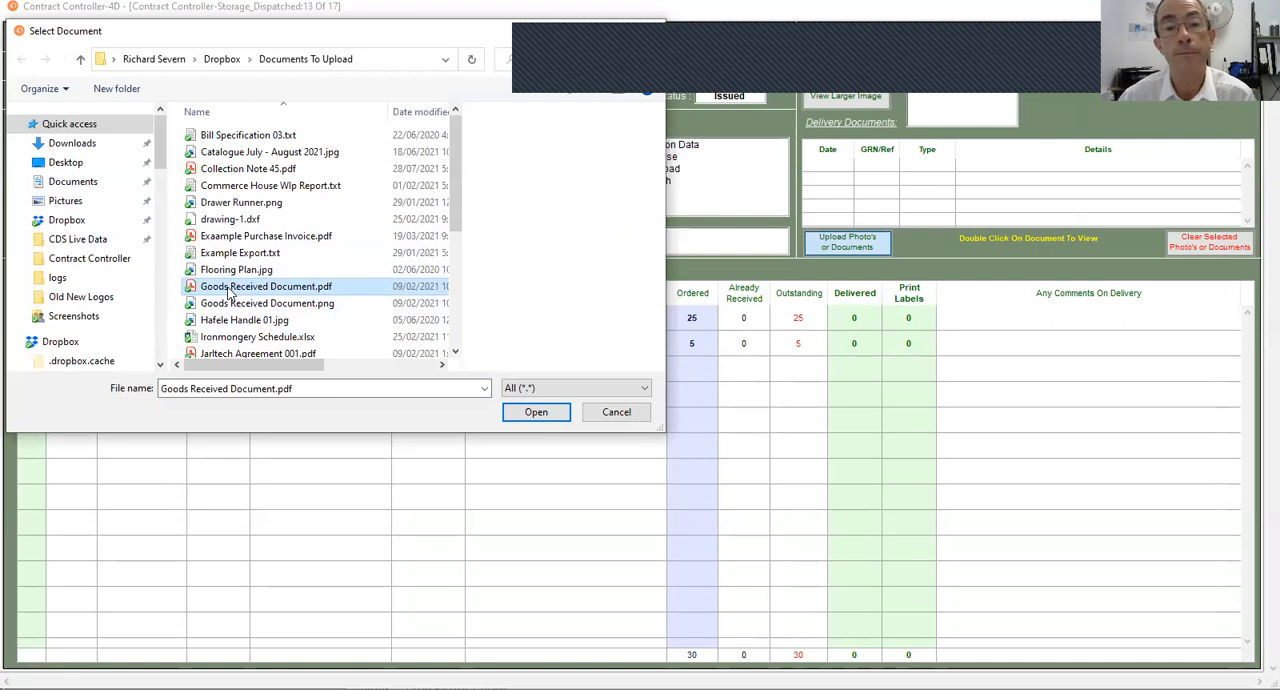
pyautogui.click(523, 412)
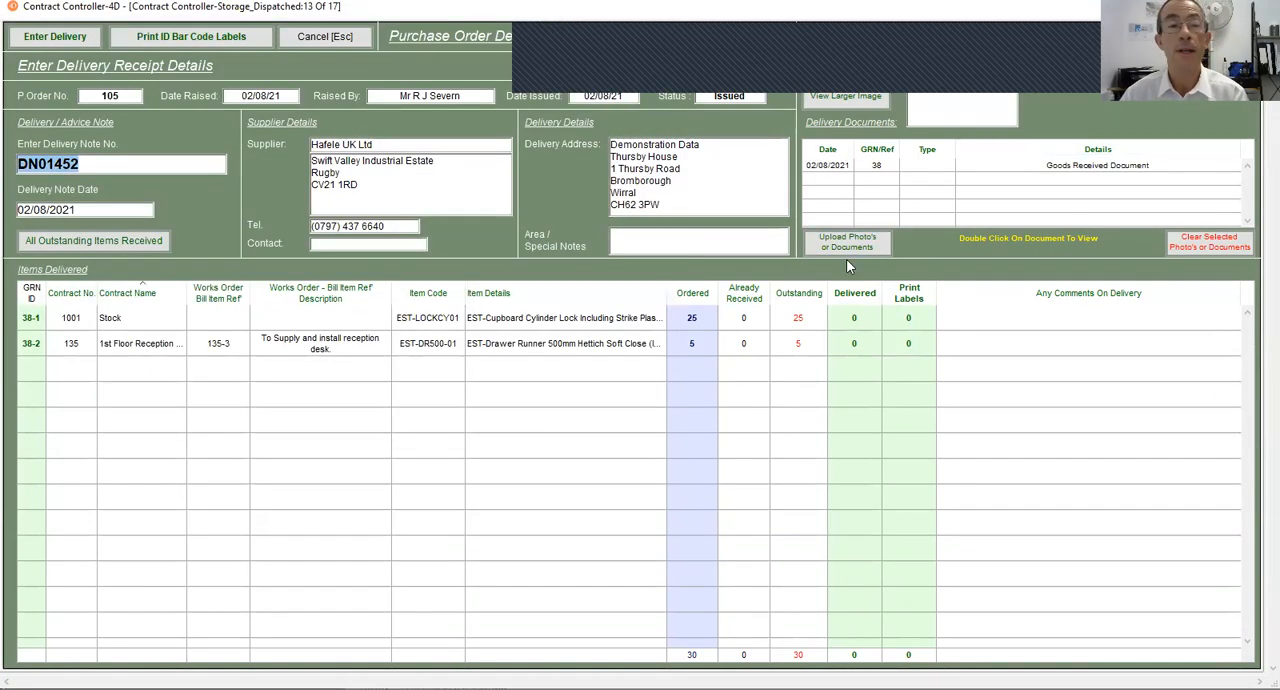
# - Open the attached Goods Received Document, examine it at different zoom levels and return to the delivery receipt details
pyautogui.click(1003, 197)
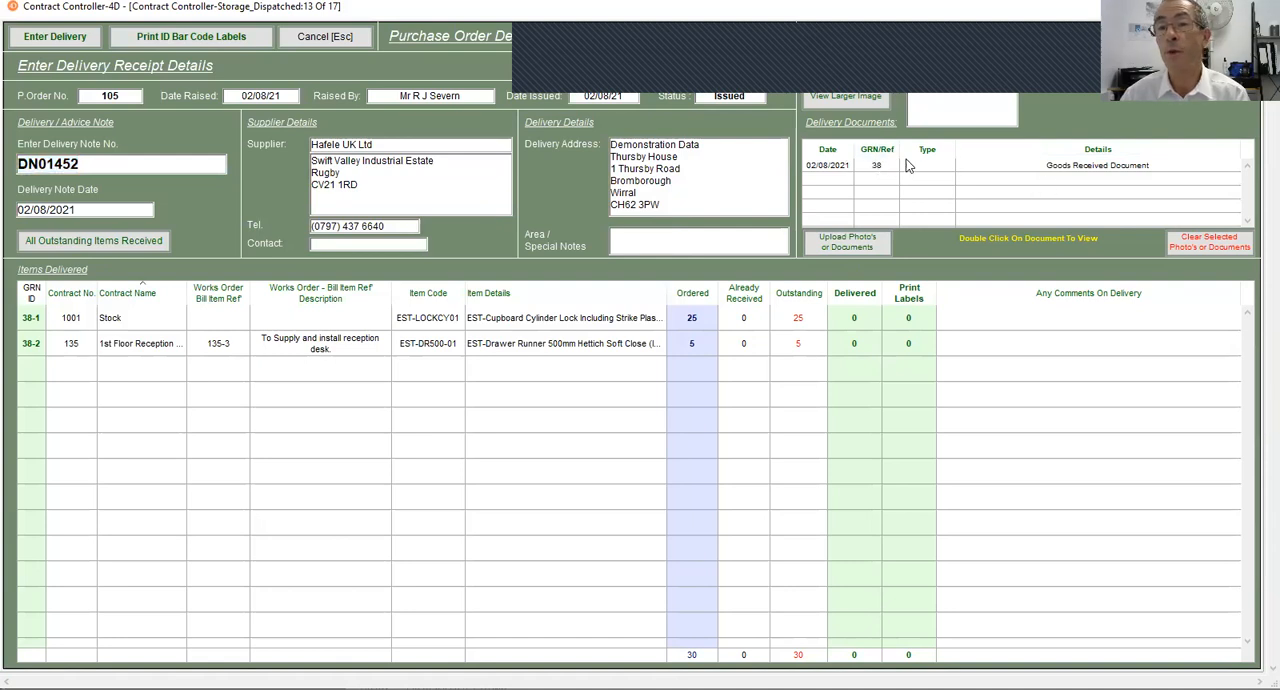
pyautogui.doubleClick(1007, 166)
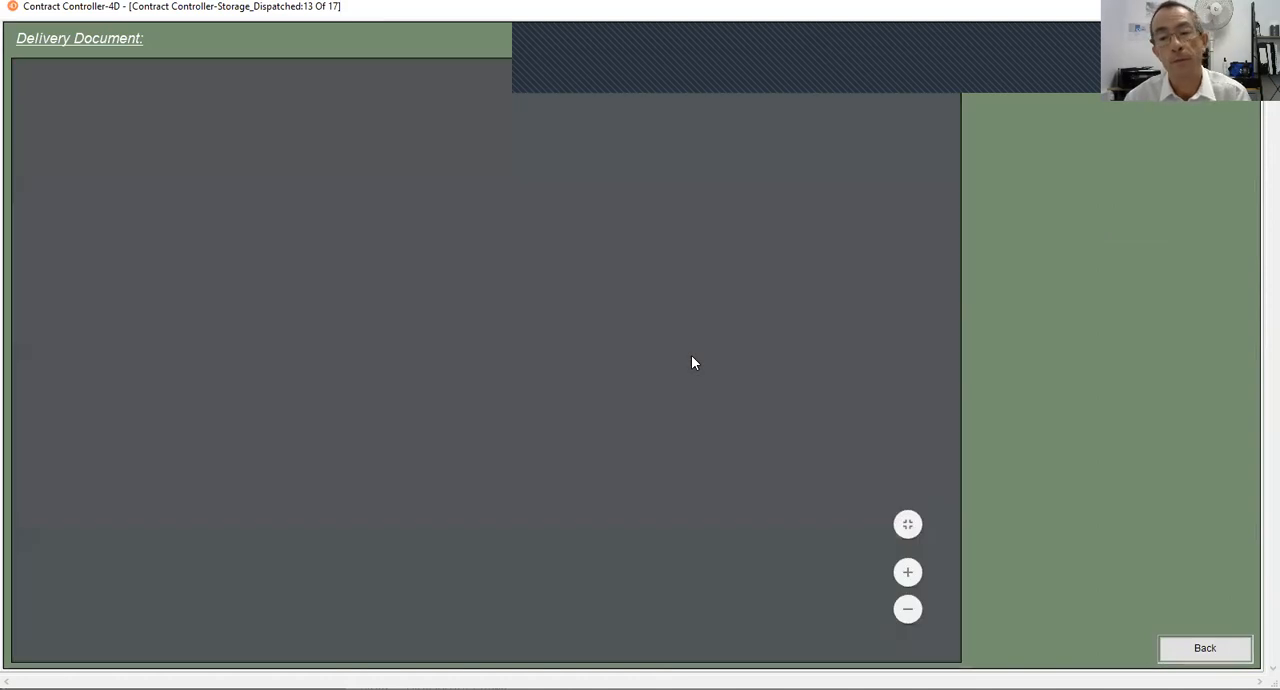
pyautogui.scroll(-5, 688, 357)
pyautogui.scroll(5, 543, 151)
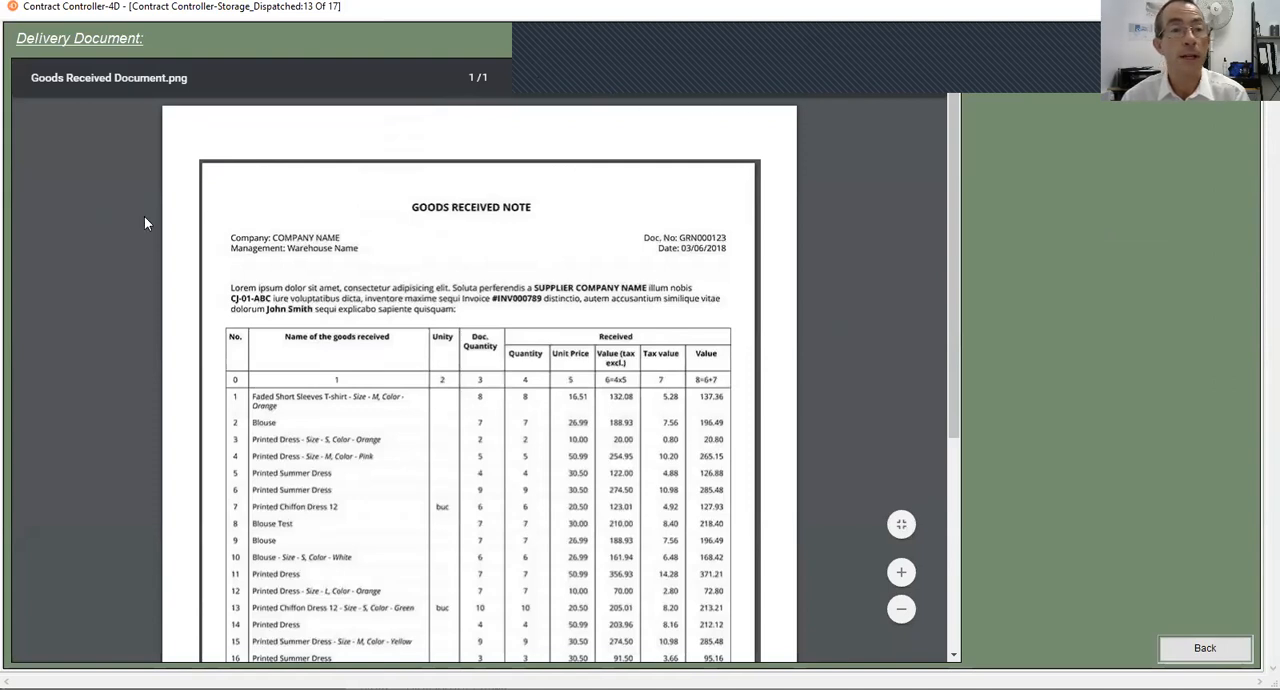
pyautogui.scroll(-5, 811, 513)
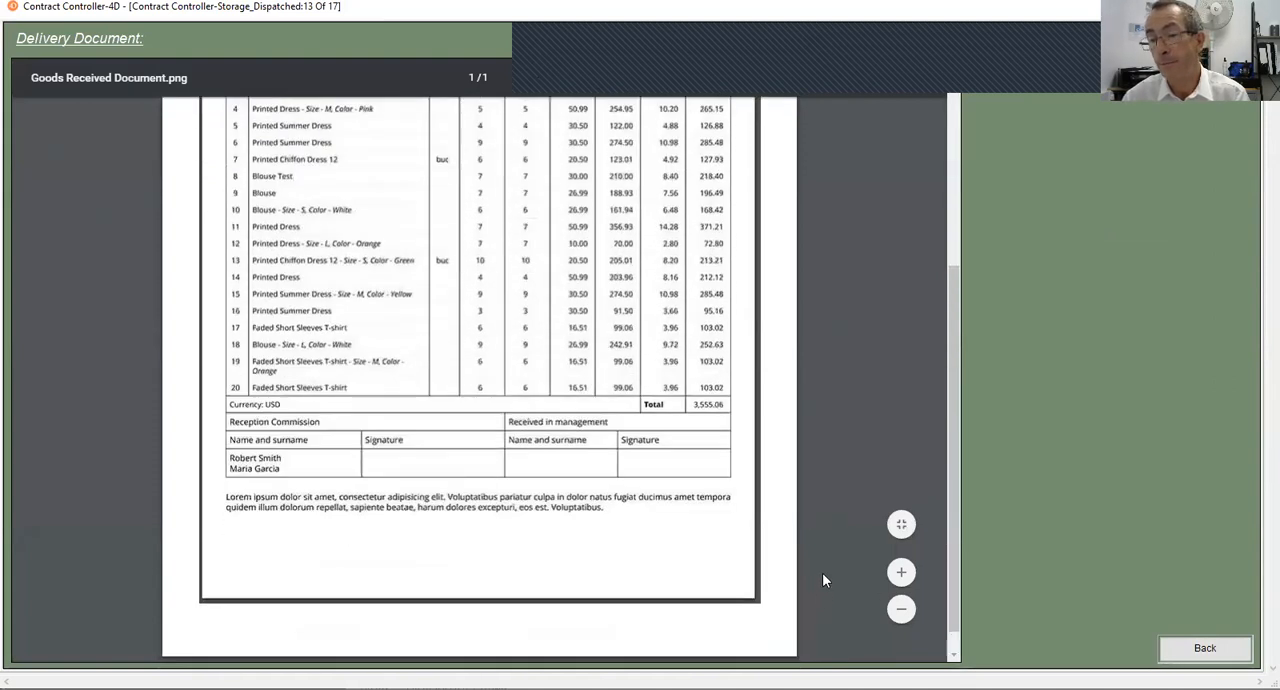
pyautogui.scroll(5, 821, 590)
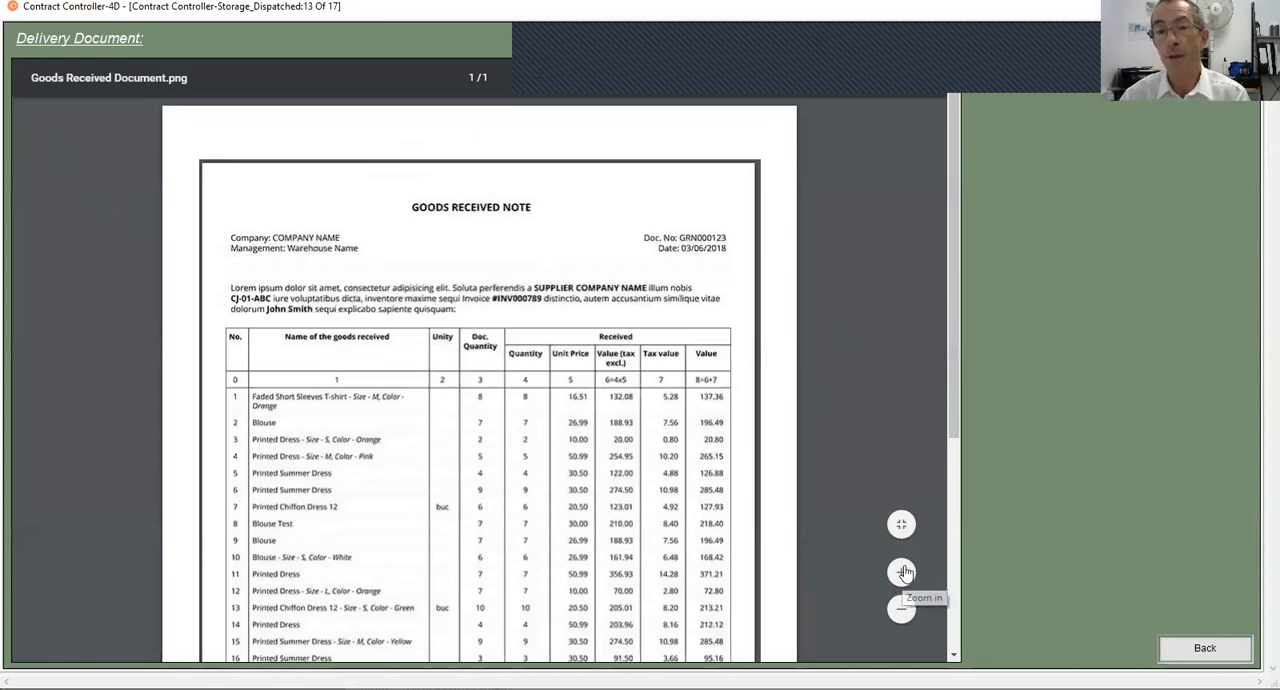
pyautogui.click(903, 572)
pyautogui.click(903, 572)
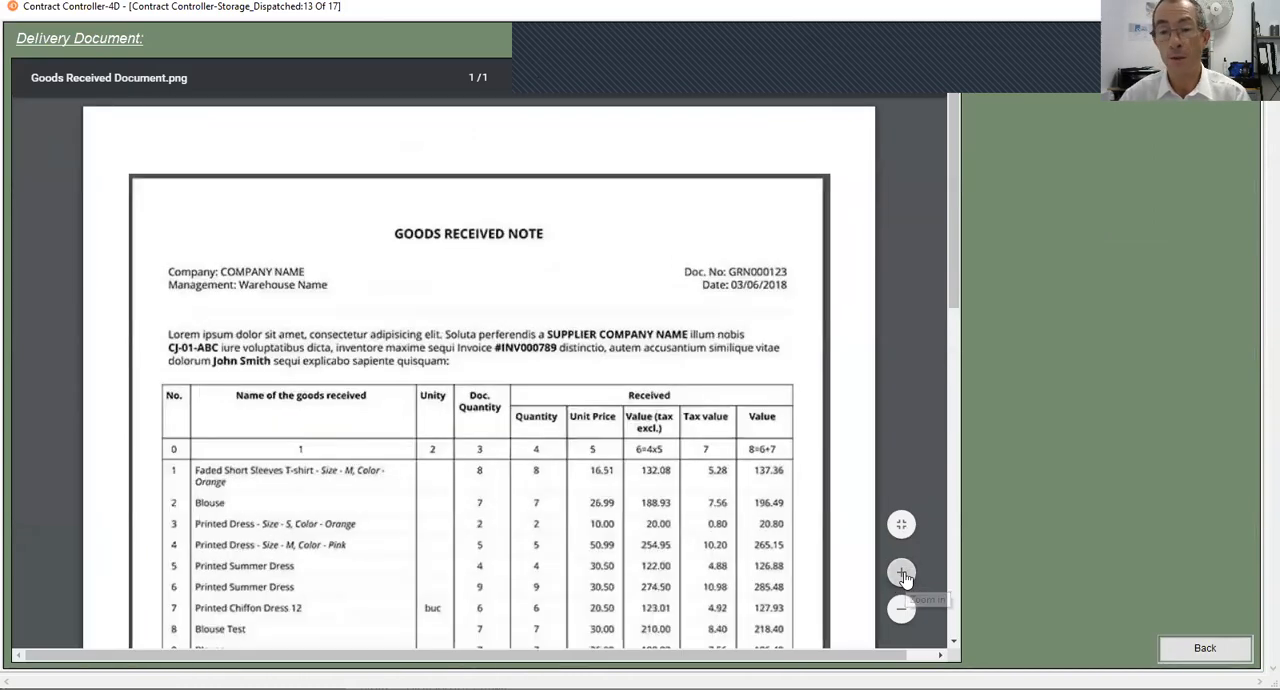
pyautogui.click(903, 609)
pyautogui.click(903, 609)
pyautogui.click(903, 609)
pyautogui.click(903, 609)
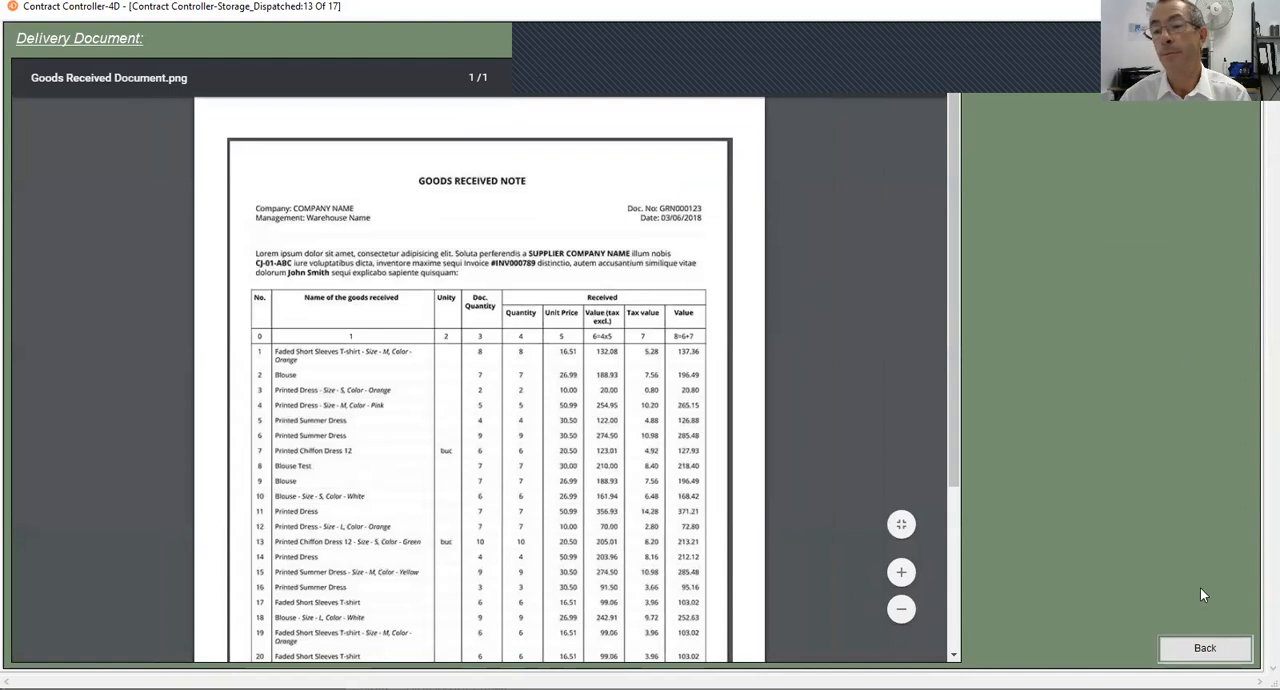
pyautogui.click(1198, 649)
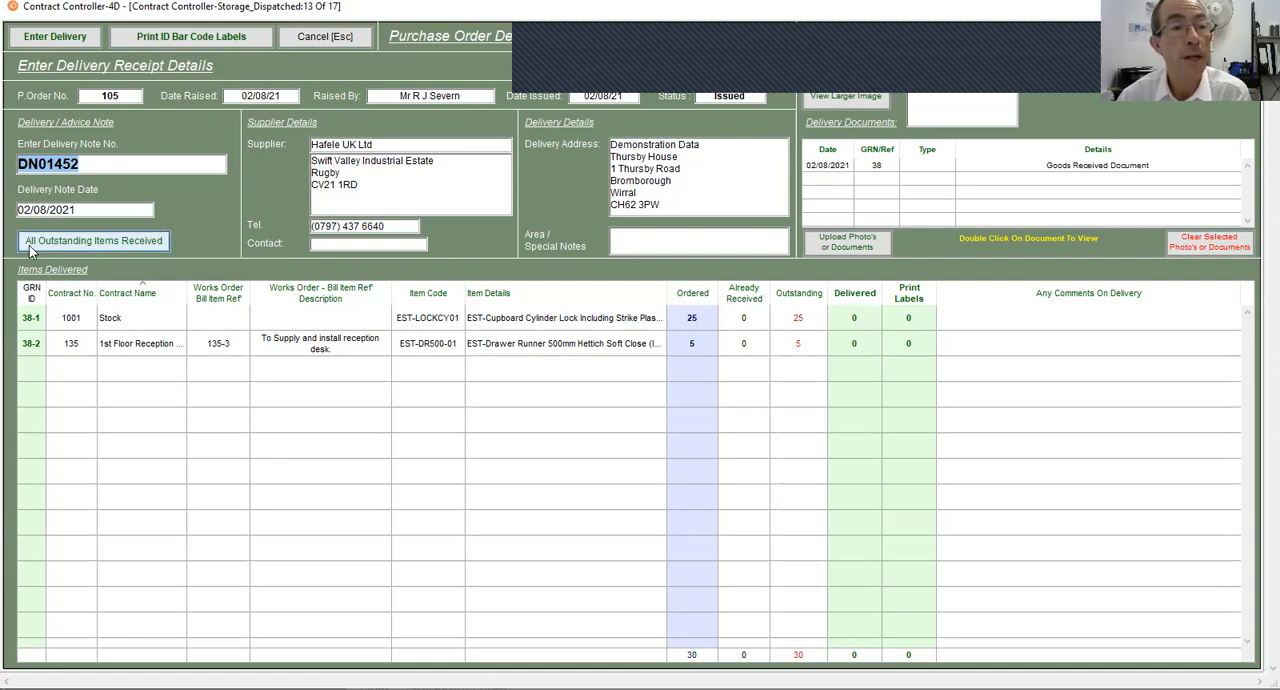
# - Mark all outstanding items as received, then set the delivered quantity of the cupboard cylinder locks to 20
pyautogui.click(111, 246)
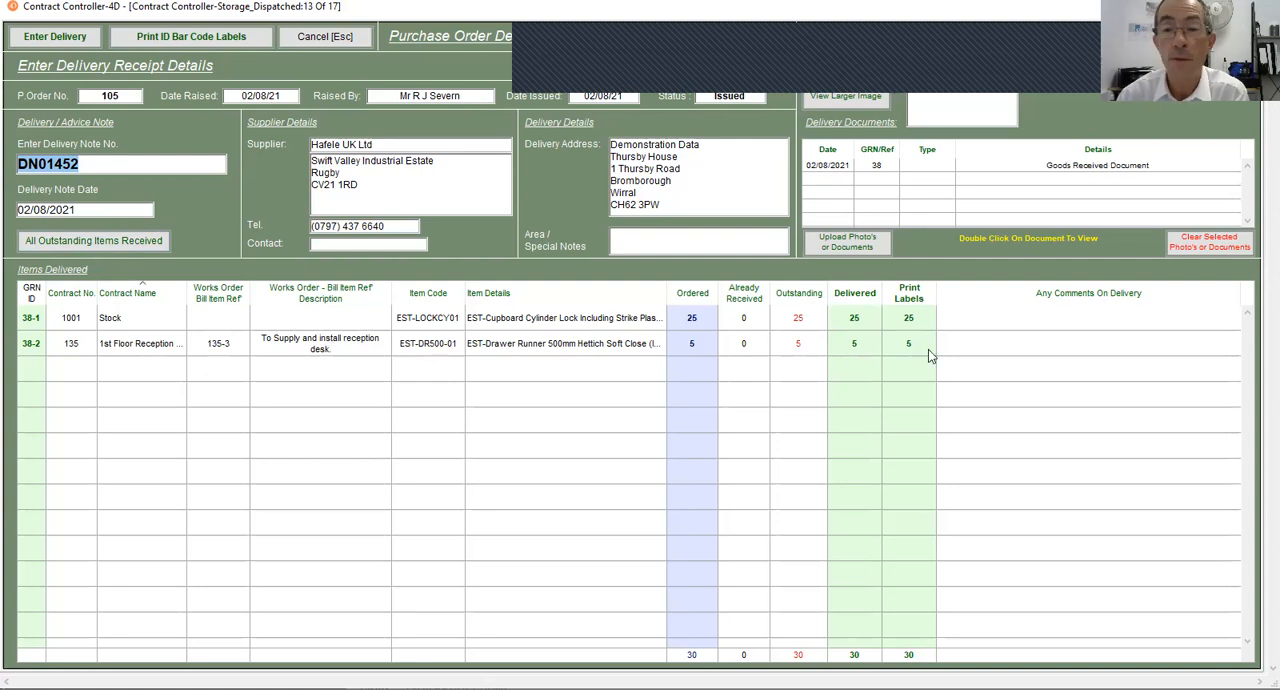
pyautogui.click(851, 320)
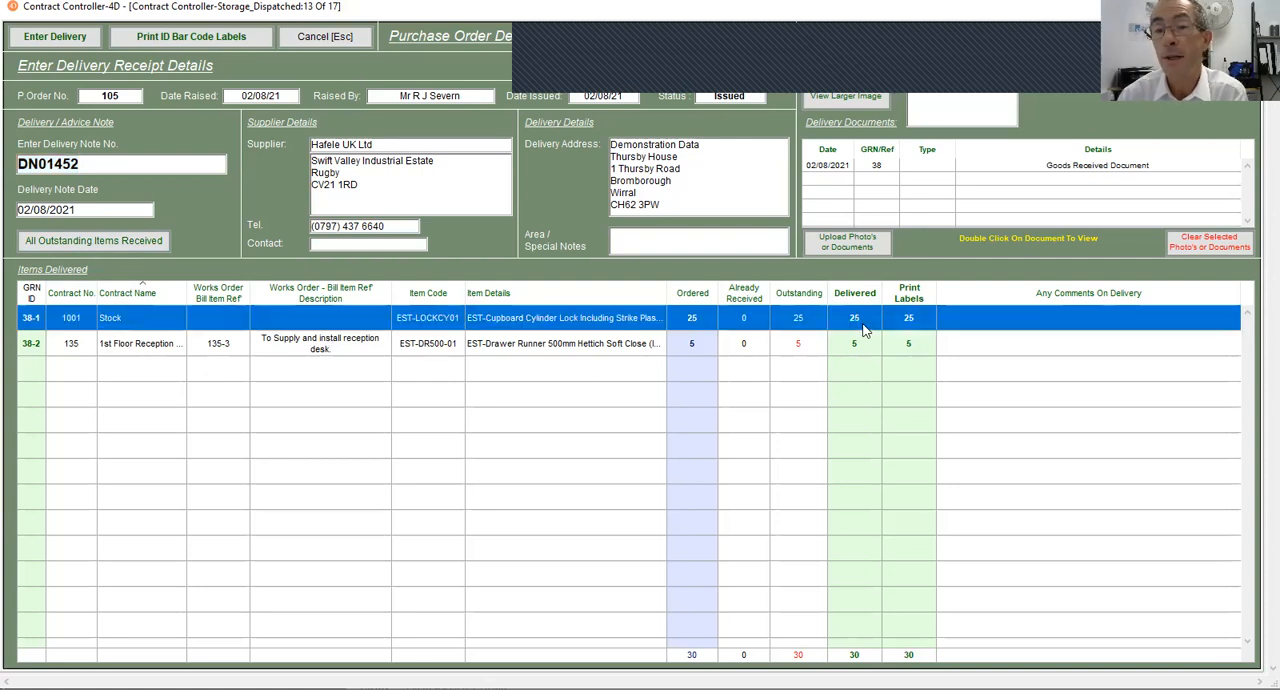
pyautogui.click(860, 319)
pyautogui.write('20')
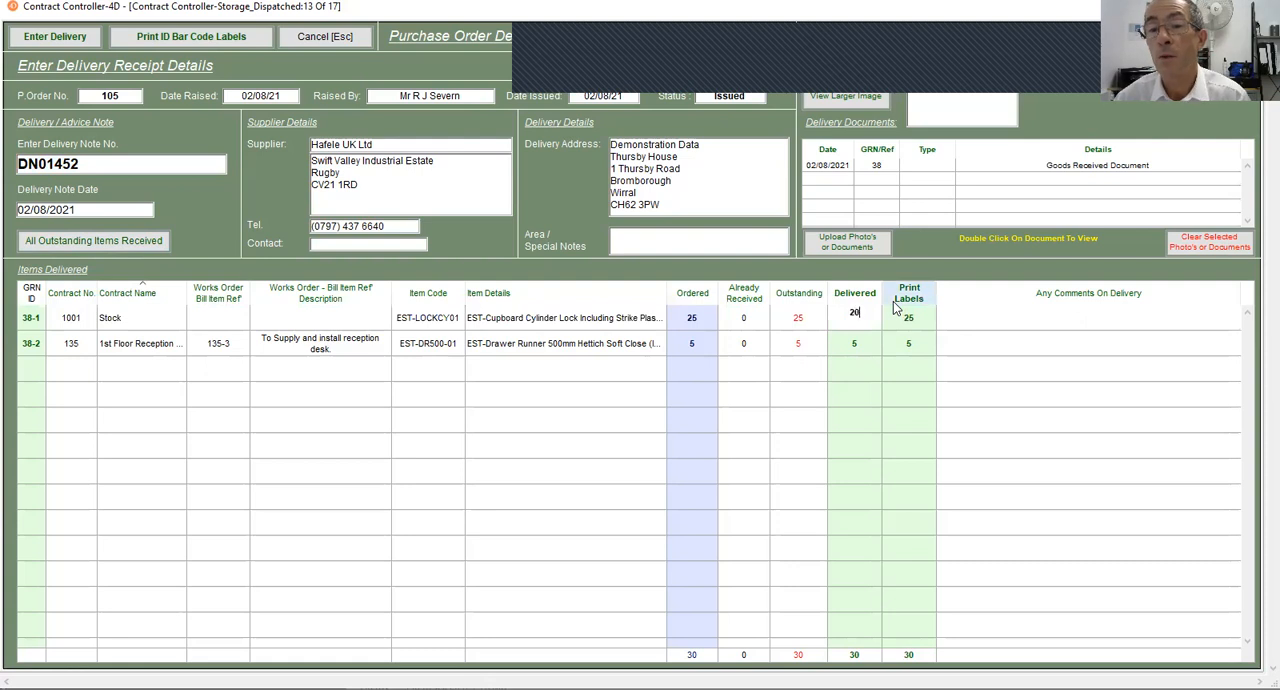
pyautogui.click(1035, 328)
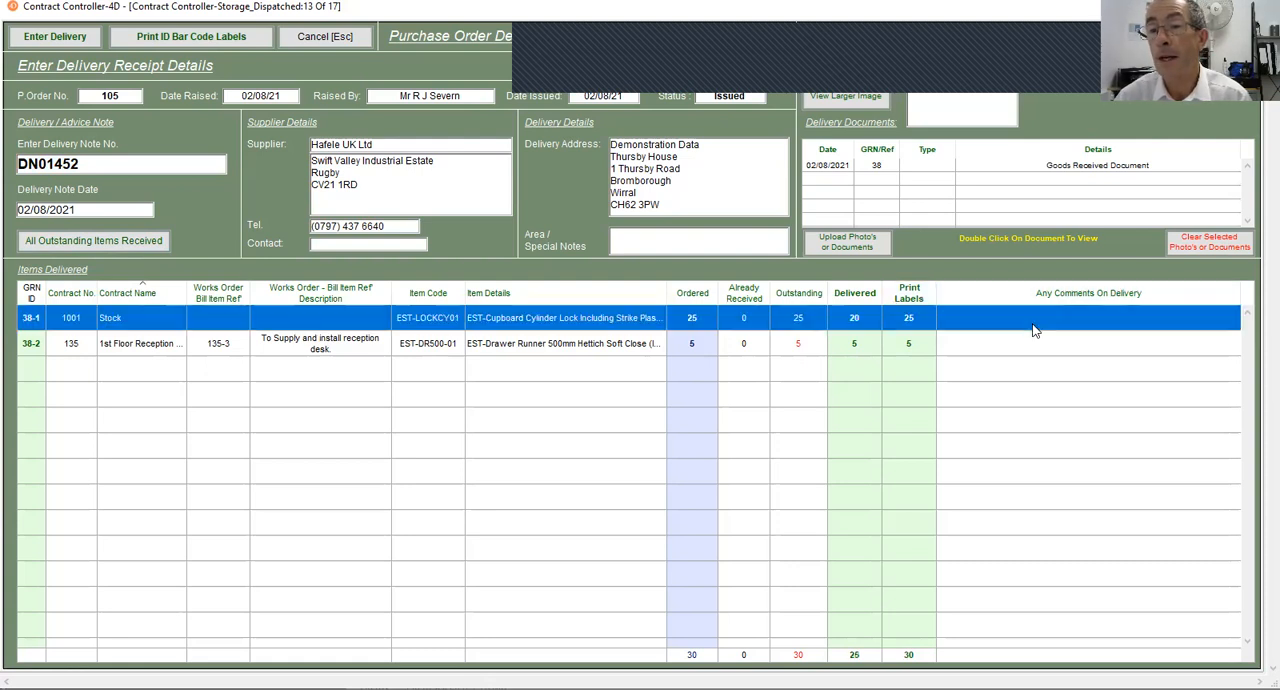
# - Add the delivery comment "5 Damaged - Waiting to be returned" to the cupboard cylinder lock line
pyautogui.click(1031, 316)
pyautogui.write('5 Damaged ')
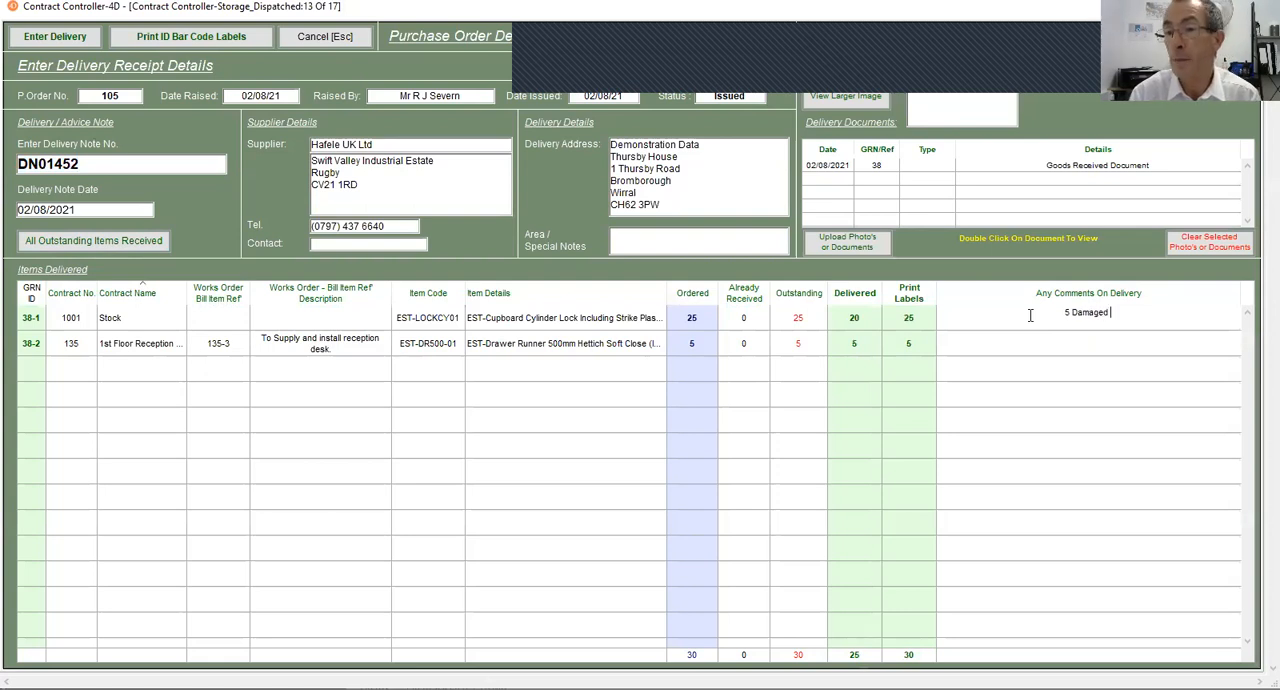
pyautogui.write('- Wa')
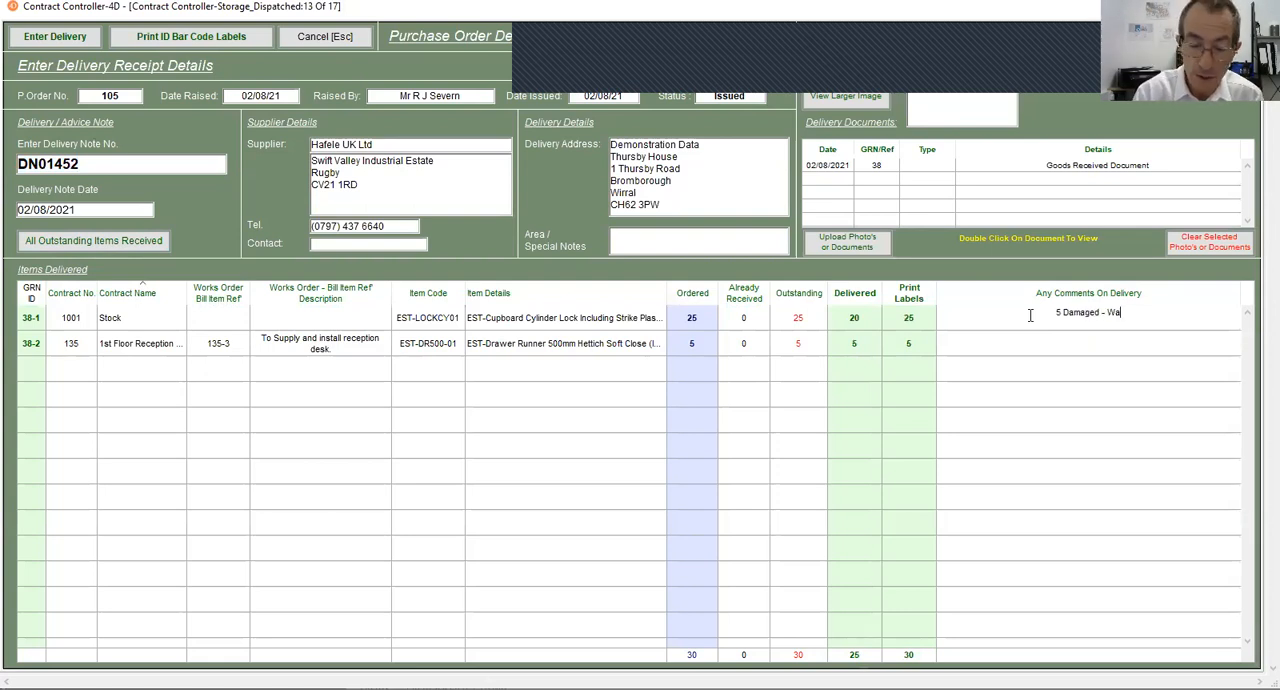
pyautogui.write('iting to be ')
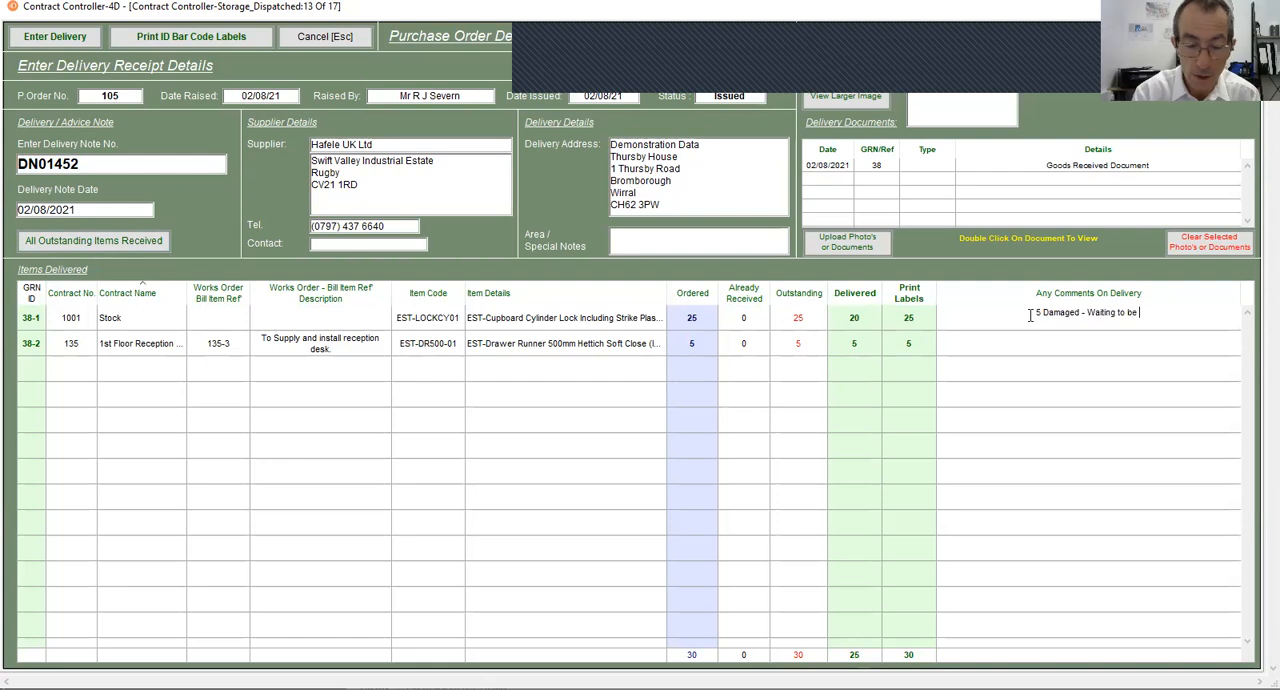
pyautogui.write('returned')
pyautogui.press('Return')
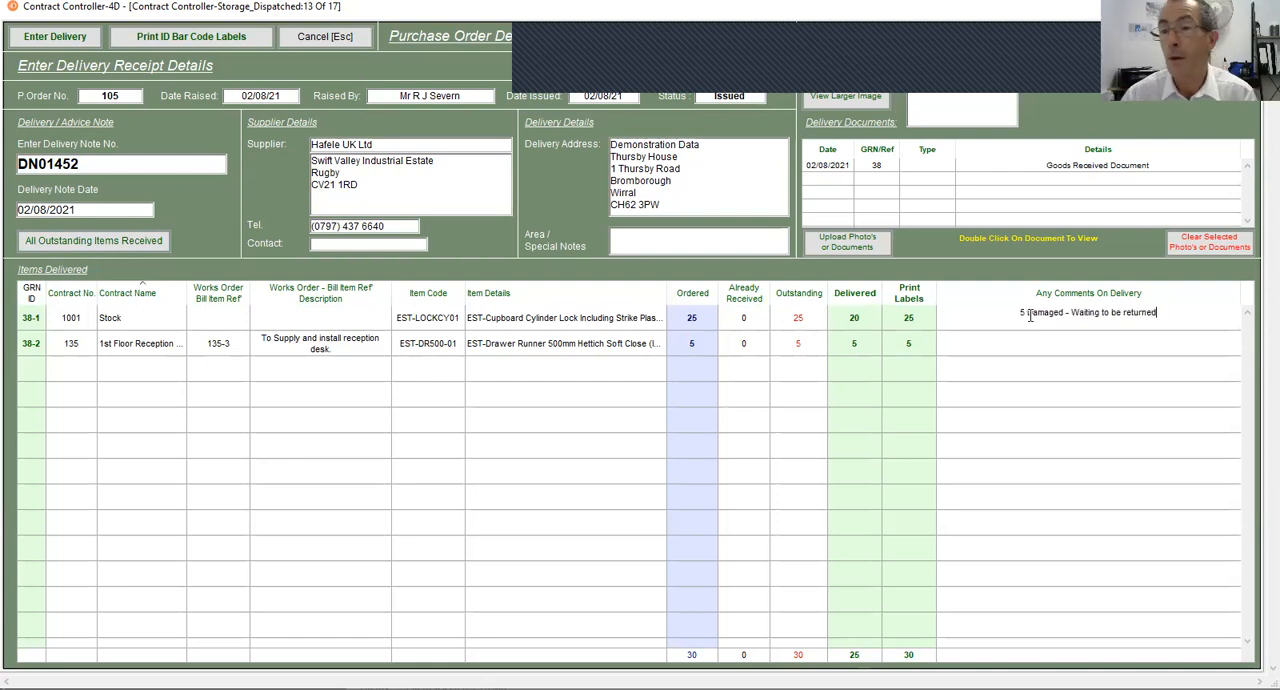
# - Set the number of labels to print to 1 for both the cupboard lock and drawer runner lines
pyautogui.click(928, 317)
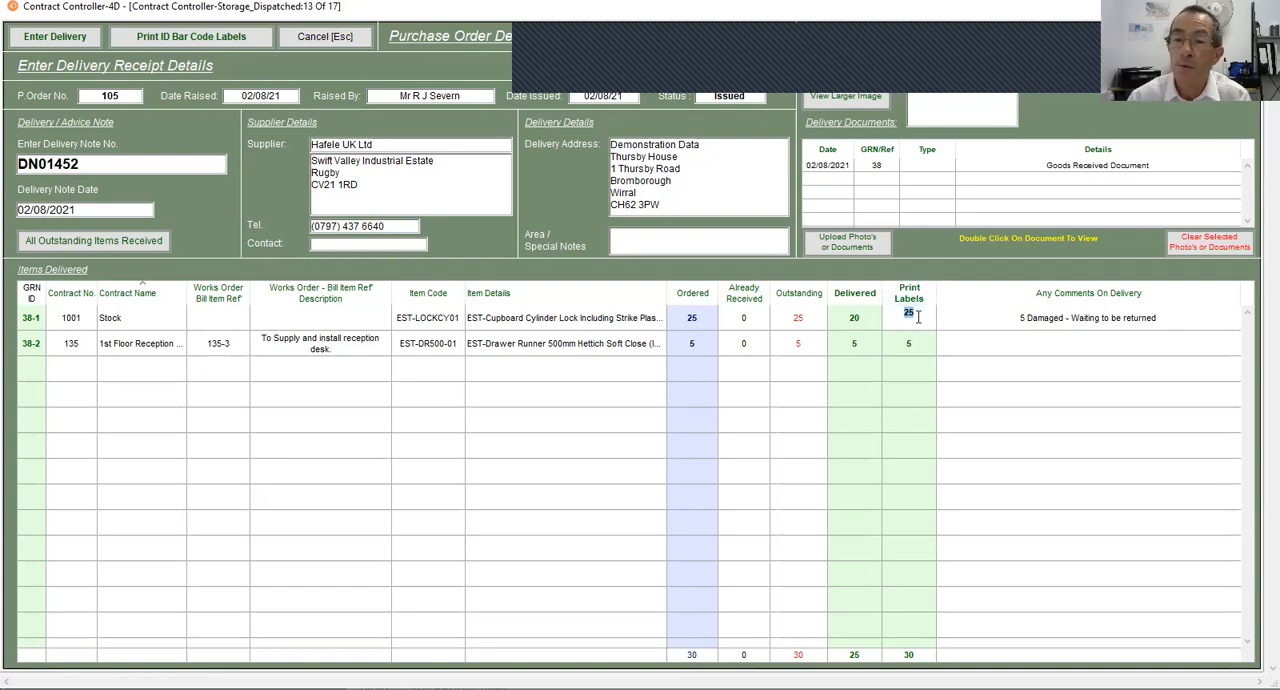
pyautogui.click(917, 359)
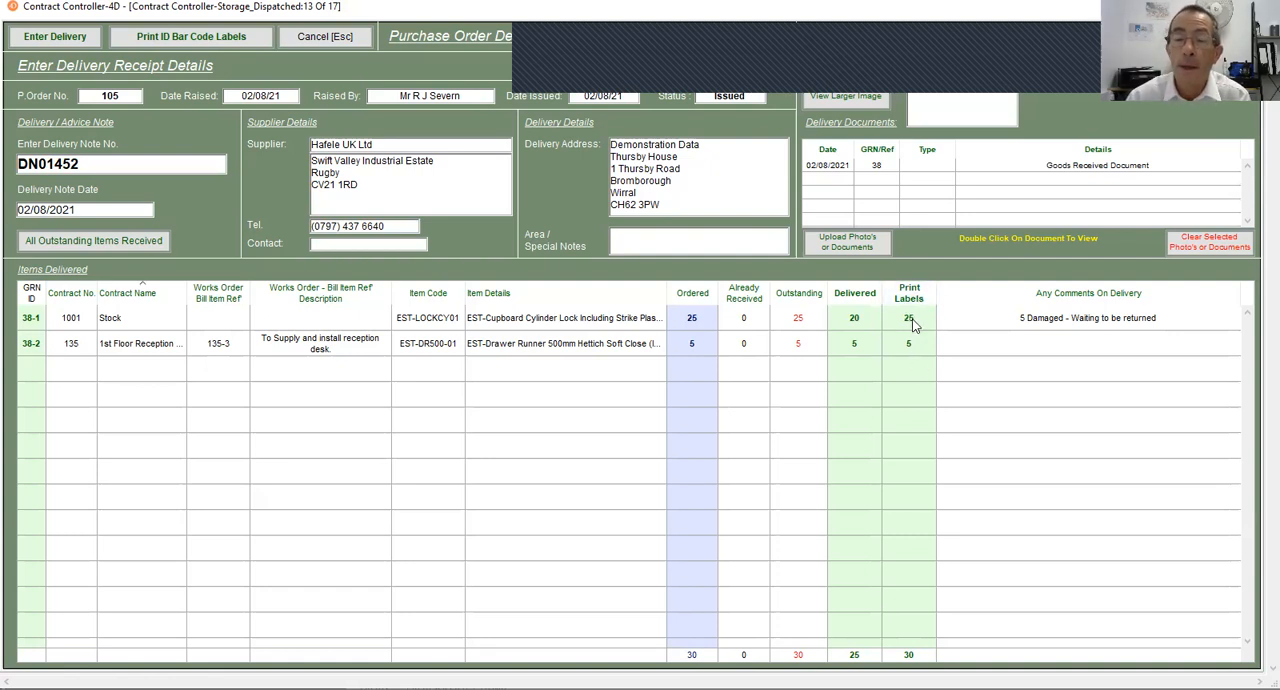
pyautogui.click(912, 322)
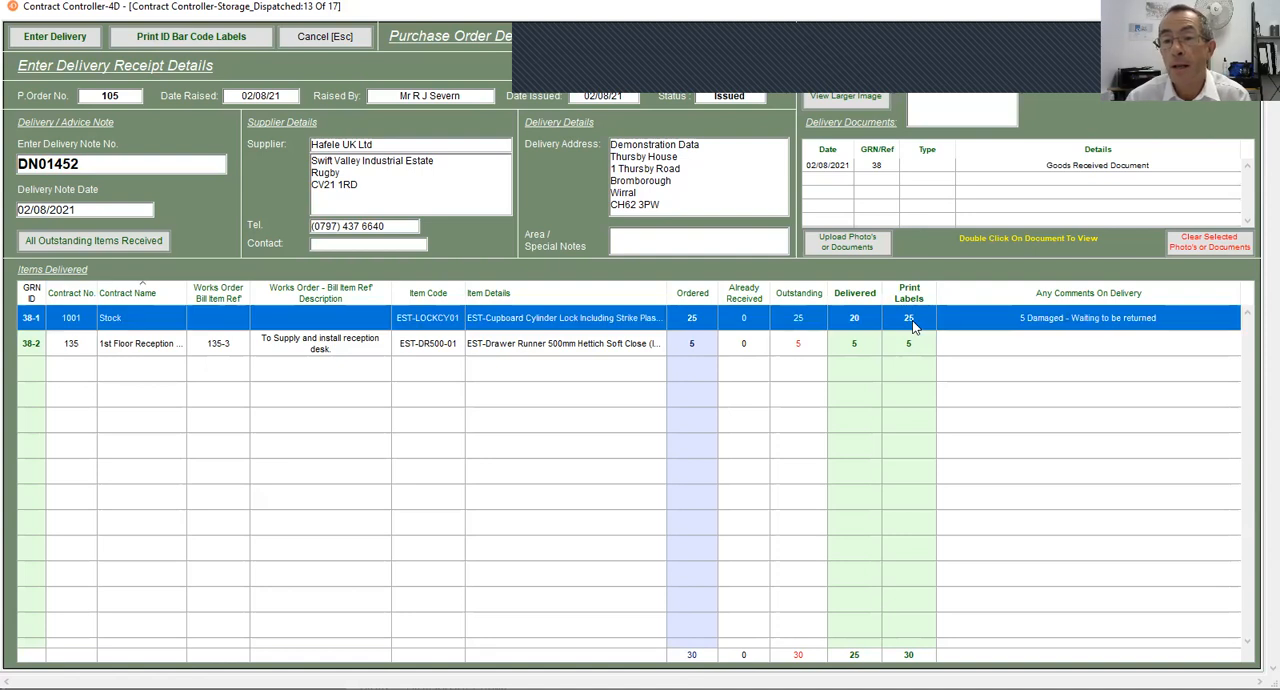
pyautogui.click(913, 320)
pyautogui.write('1')
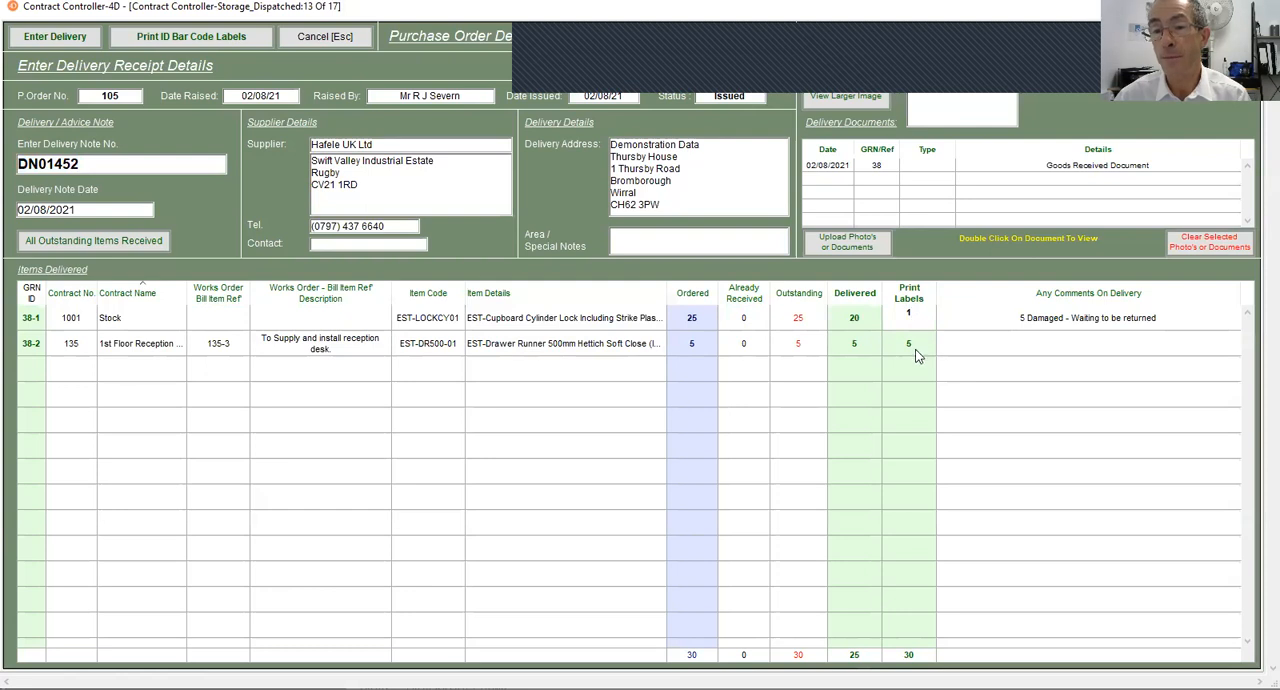
pyautogui.click(910, 345)
pyautogui.click(940, 350)
pyautogui.write('1')
pyautogui.click(998, 395)
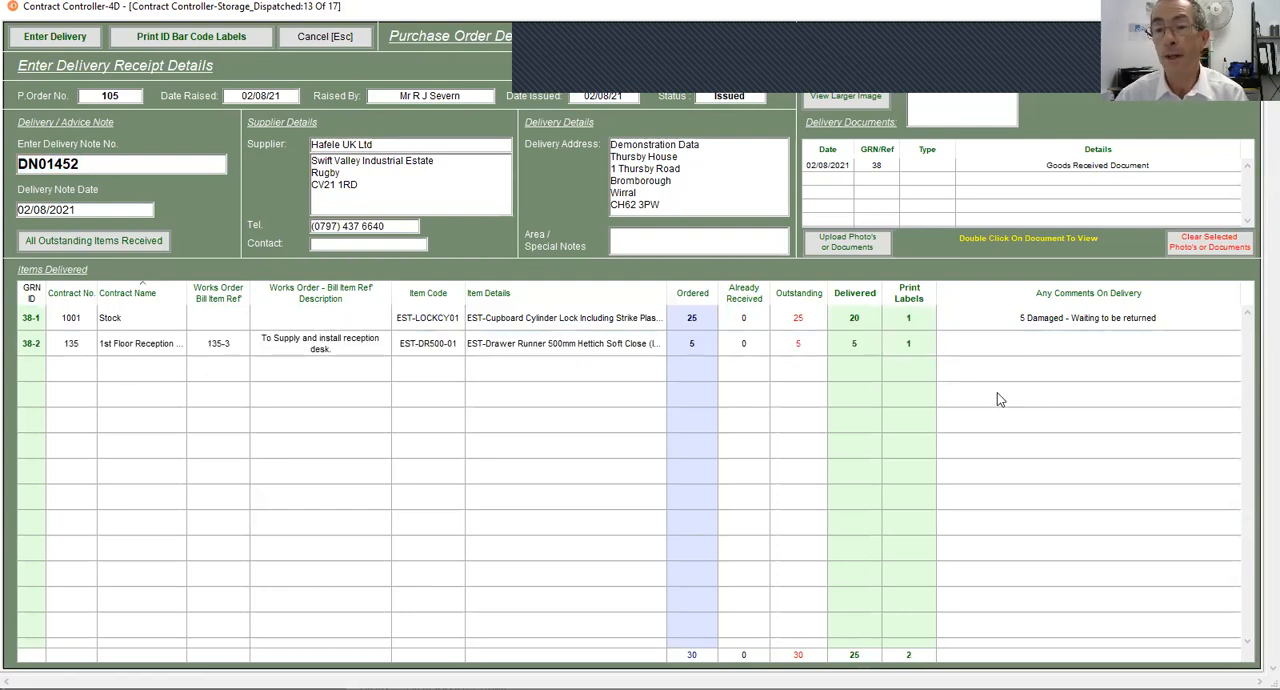
# - Print the ID bar code labels on the Brother QL-710W printer with print preview turned off
pyautogui.click(170, 40)
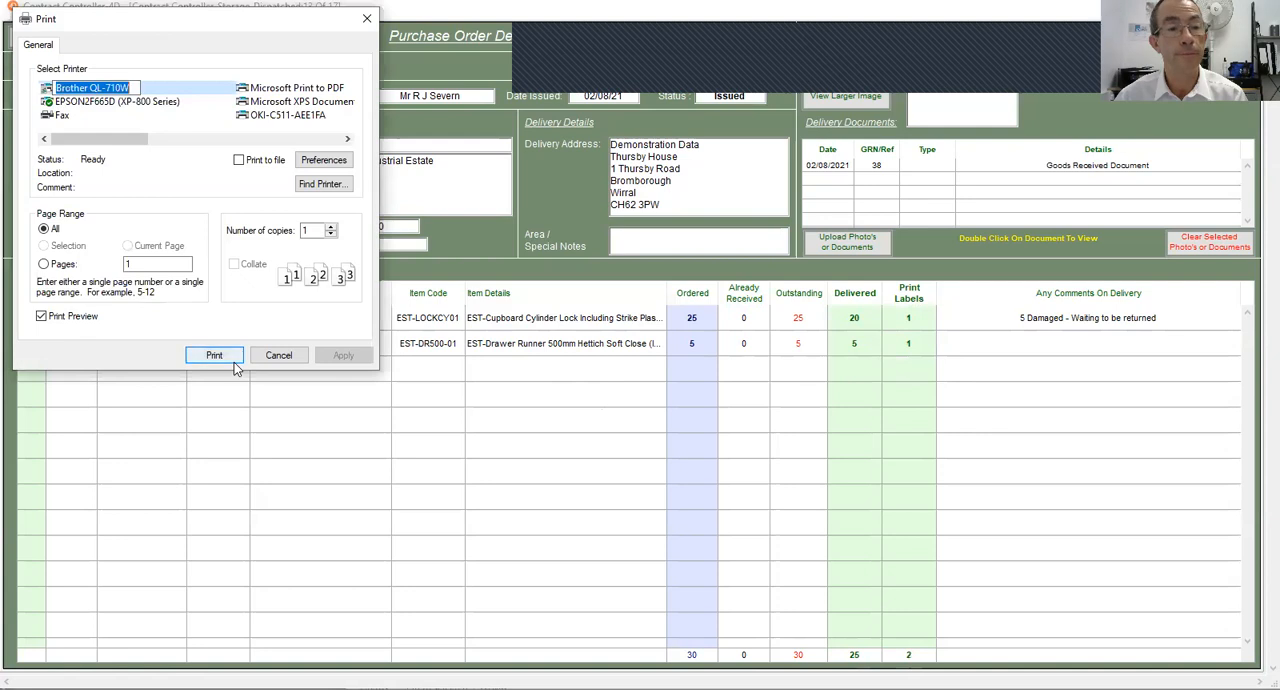
pyautogui.click(58, 318)
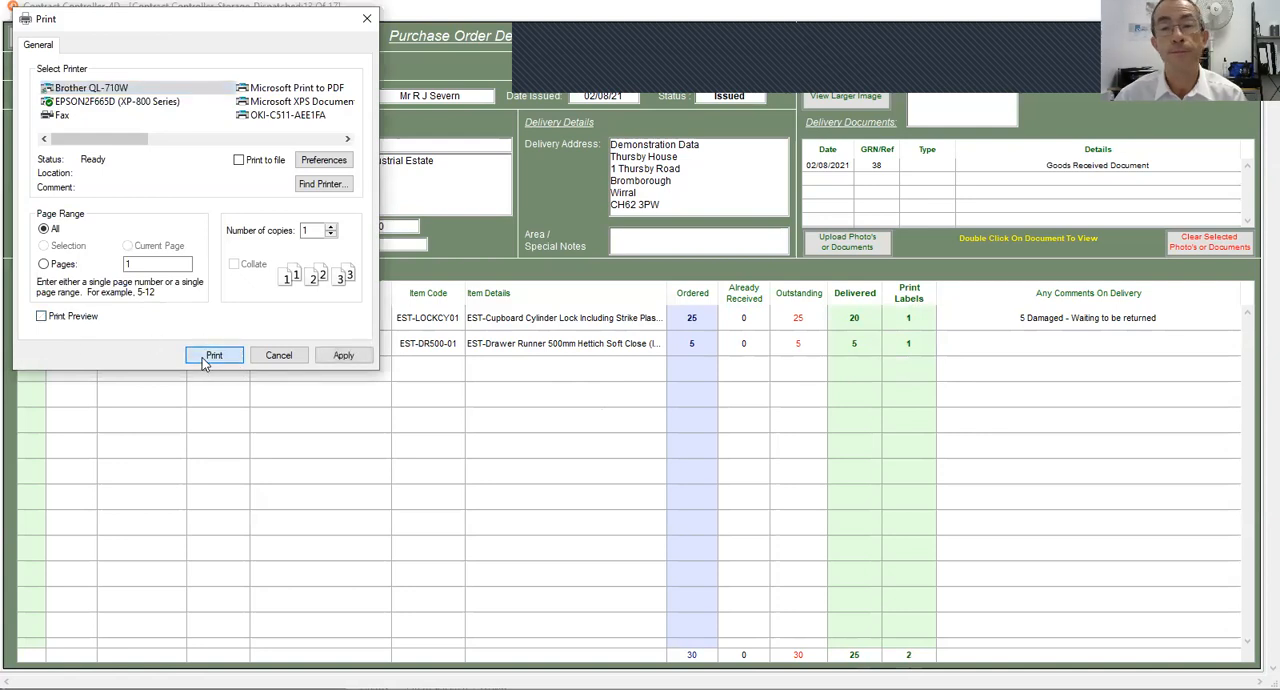
pyautogui.click(212, 356)
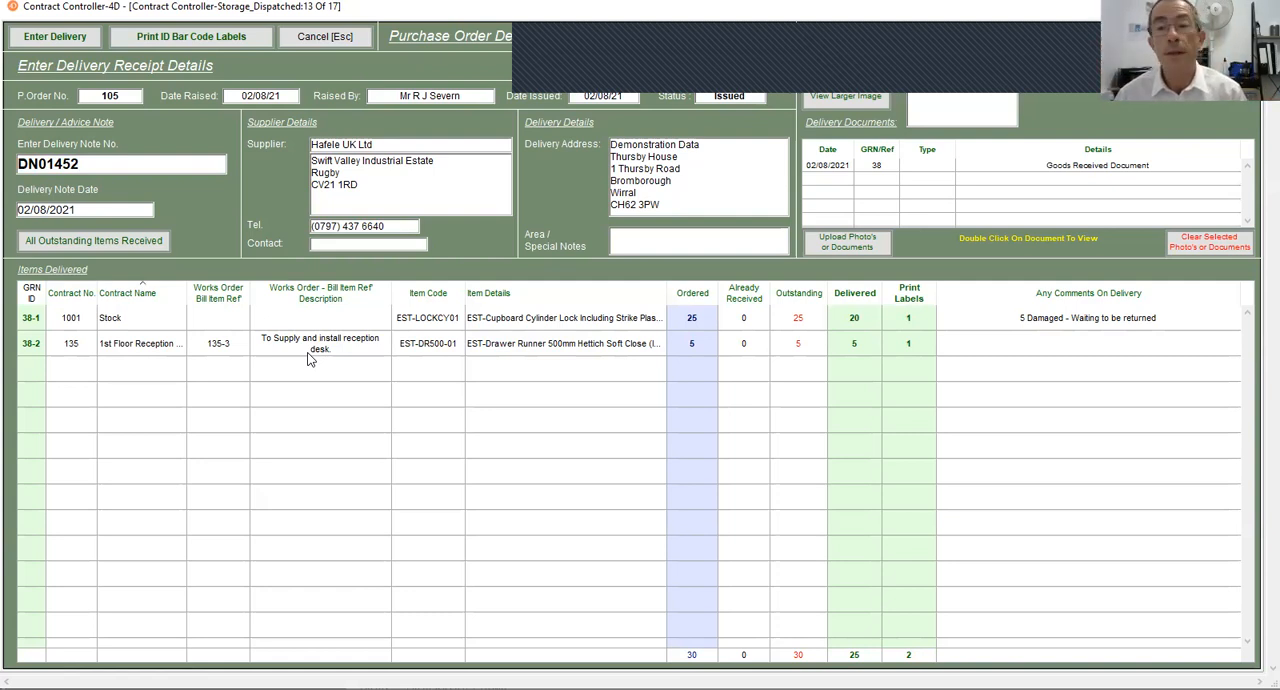
# - Enter the delivery and preview its goods received note using the EPSON2F665D (XP-800 Series) printer with print preview turned on
pyautogui.click(61, 39)
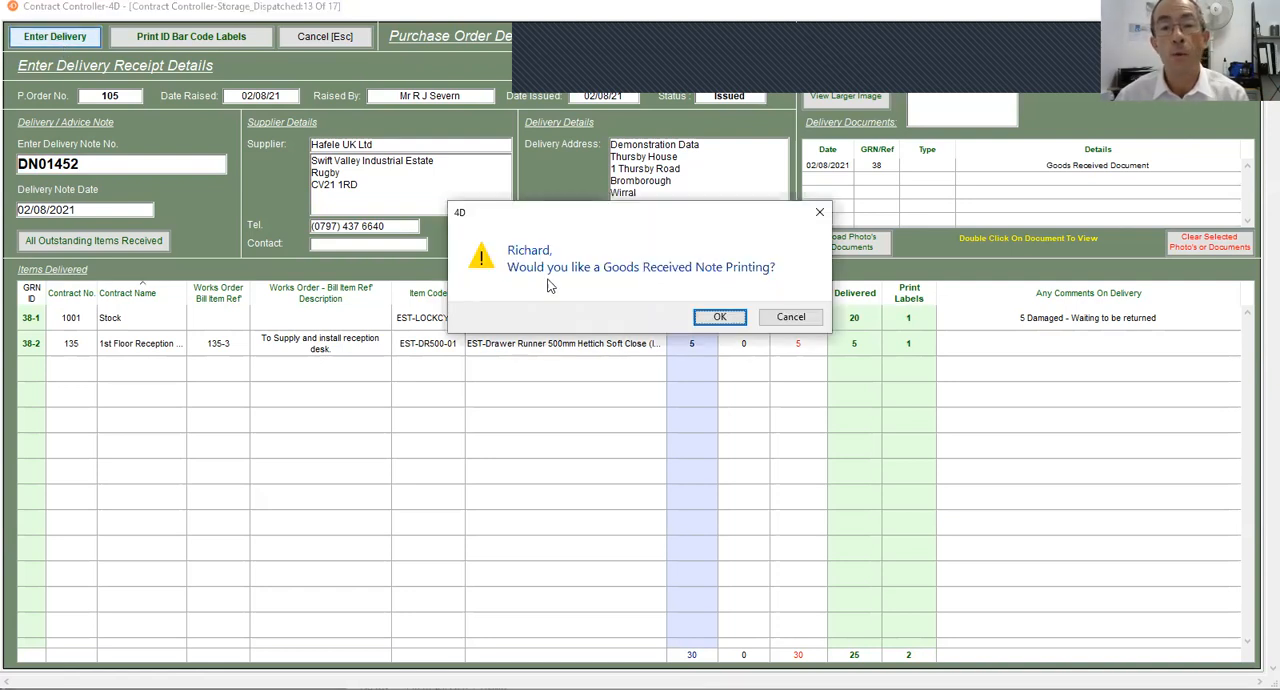
pyautogui.click(735, 319)
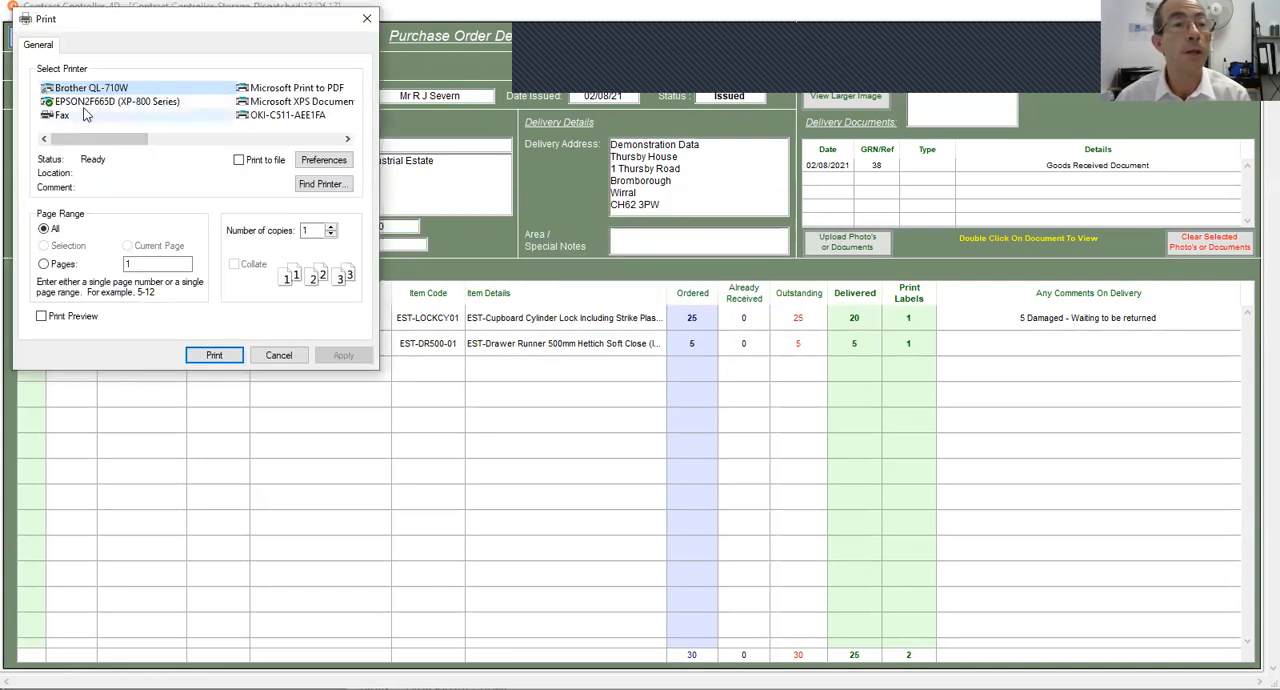
pyautogui.click(100, 101)
pyautogui.click(41, 316)
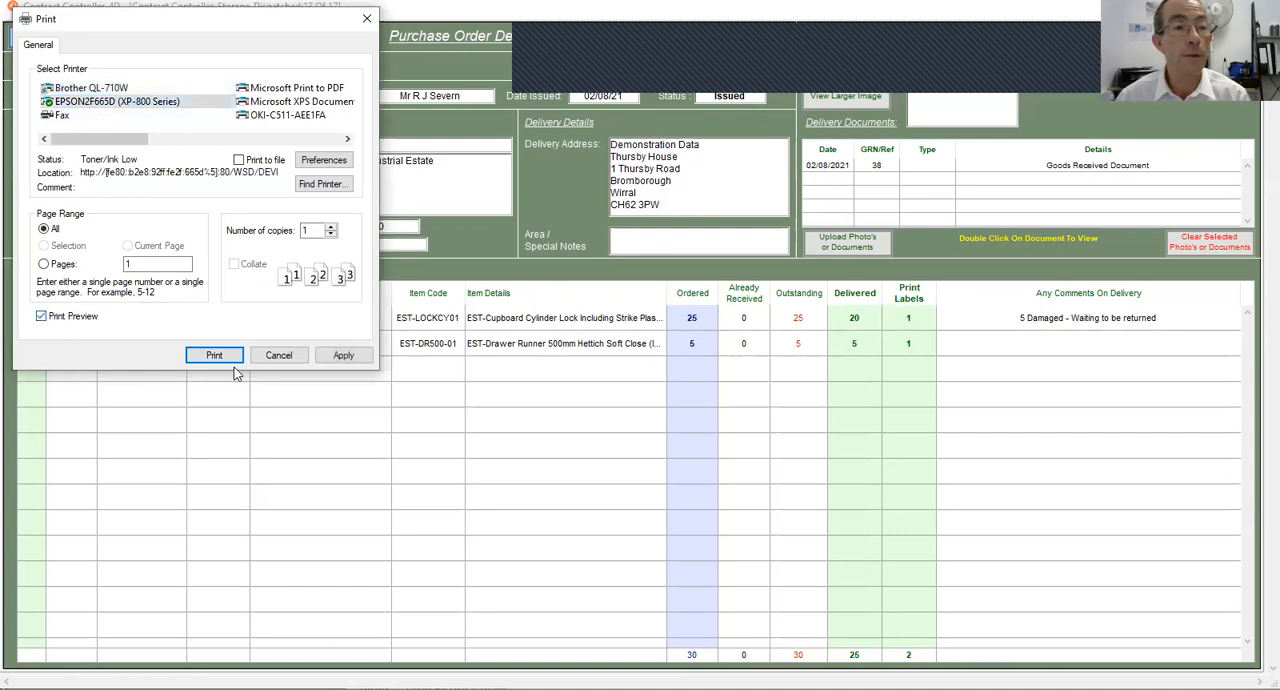
pyautogui.click(214, 355)
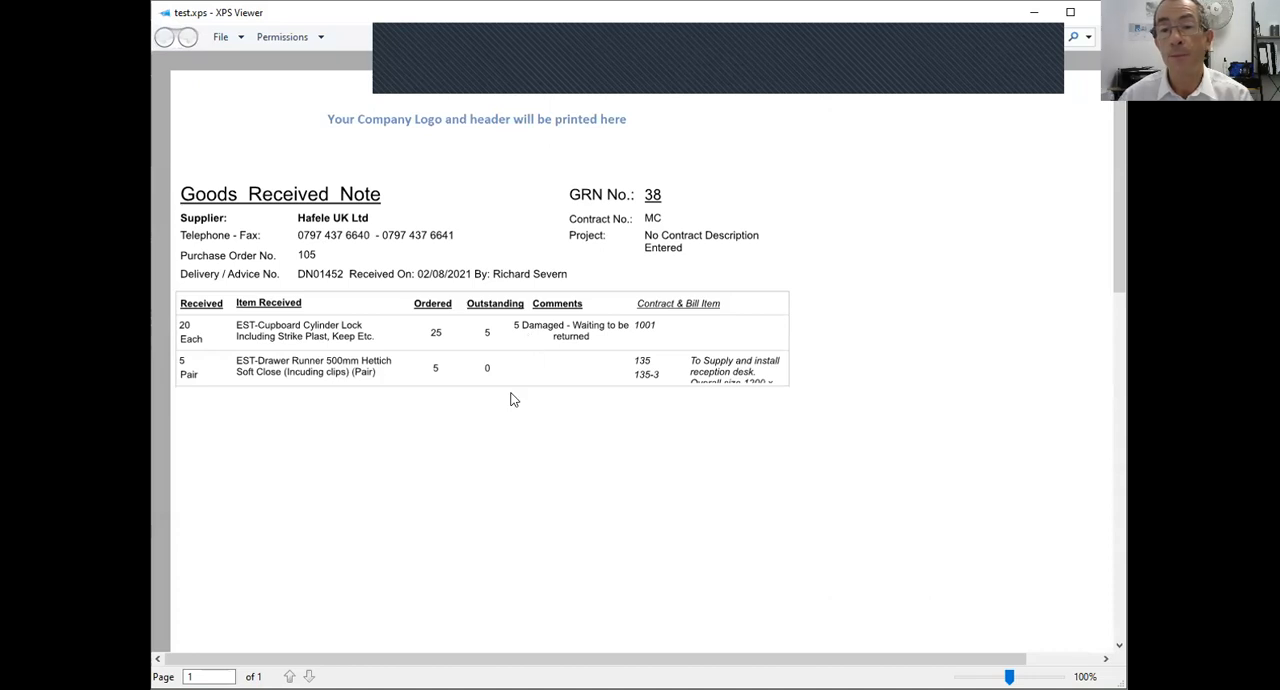
pyautogui.scroll(-3, 424, 463)
pyautogui.scroll(3, 426, 463)
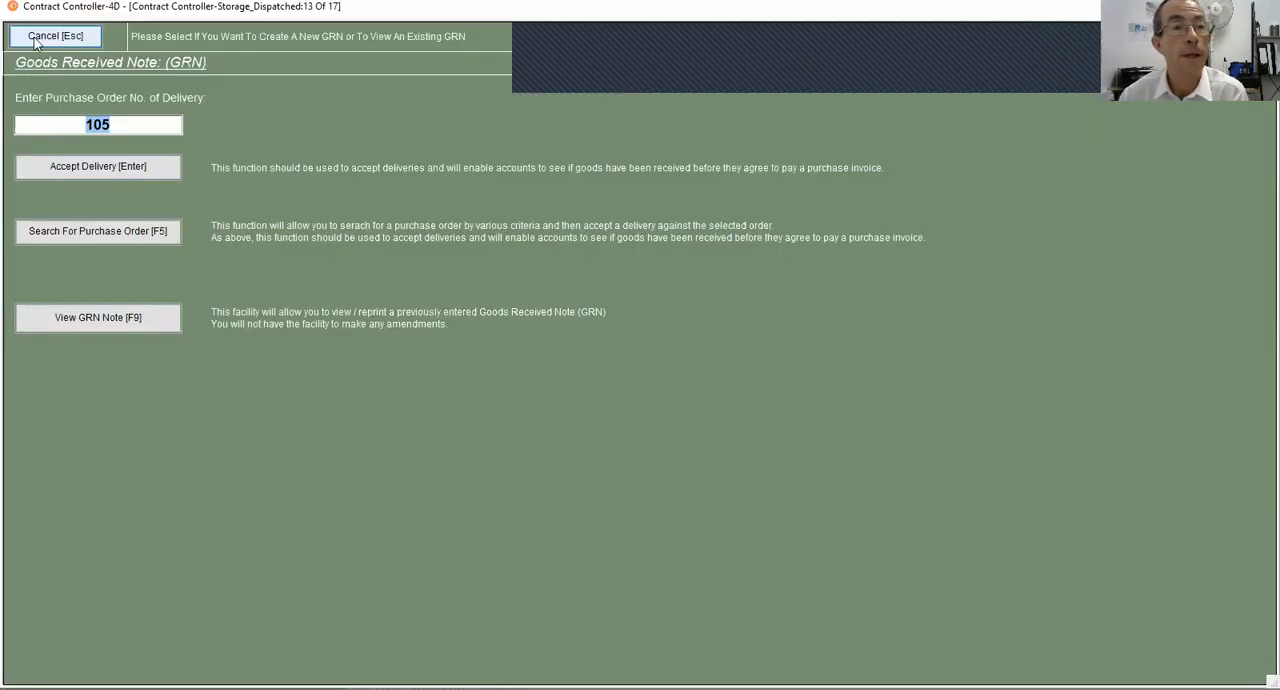
pyautogui.click(35, 40)
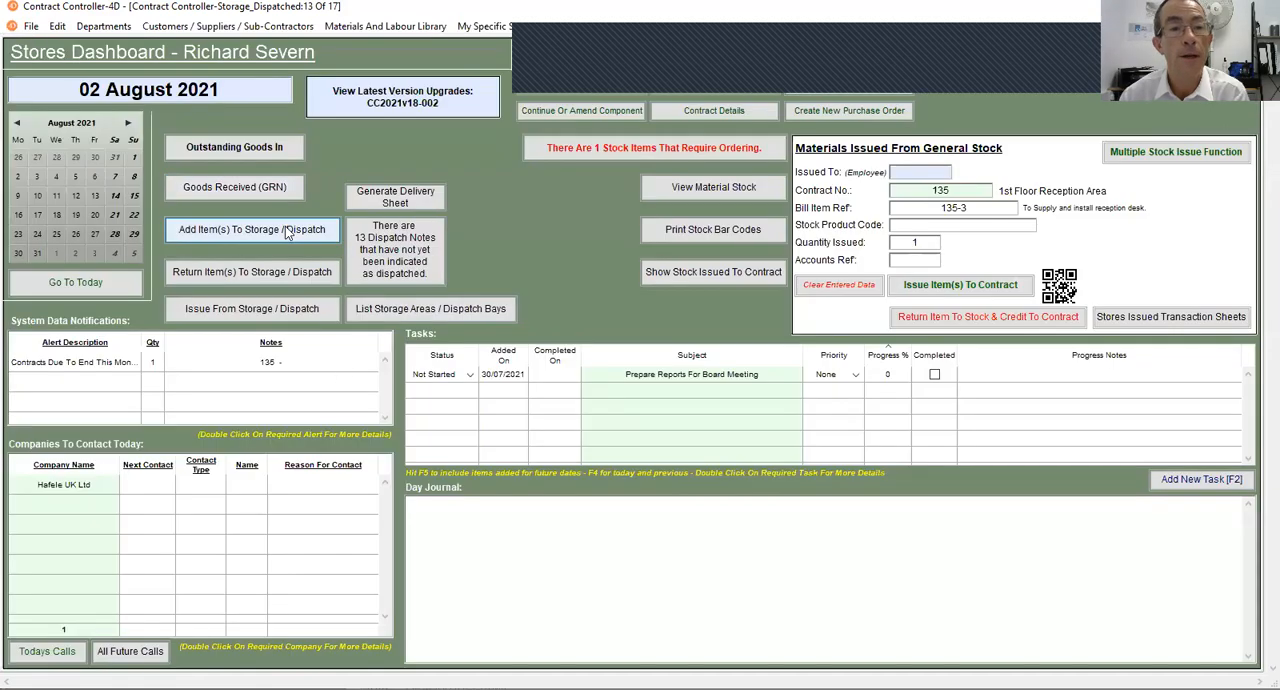
# - Check the outstanding deliveries list for the remaining cupboard cylinder locks, then return to the Stores Dashboard
pyautogui.click(234, 151)
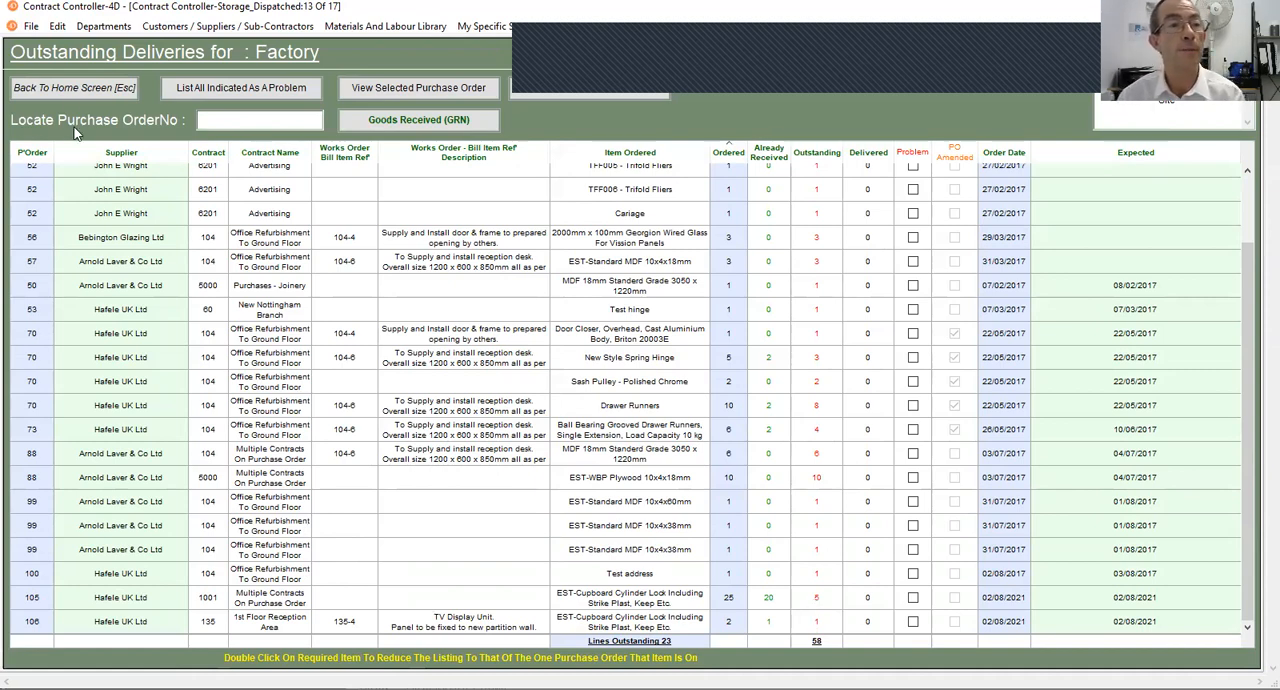
pyautogui.click(68, 90)
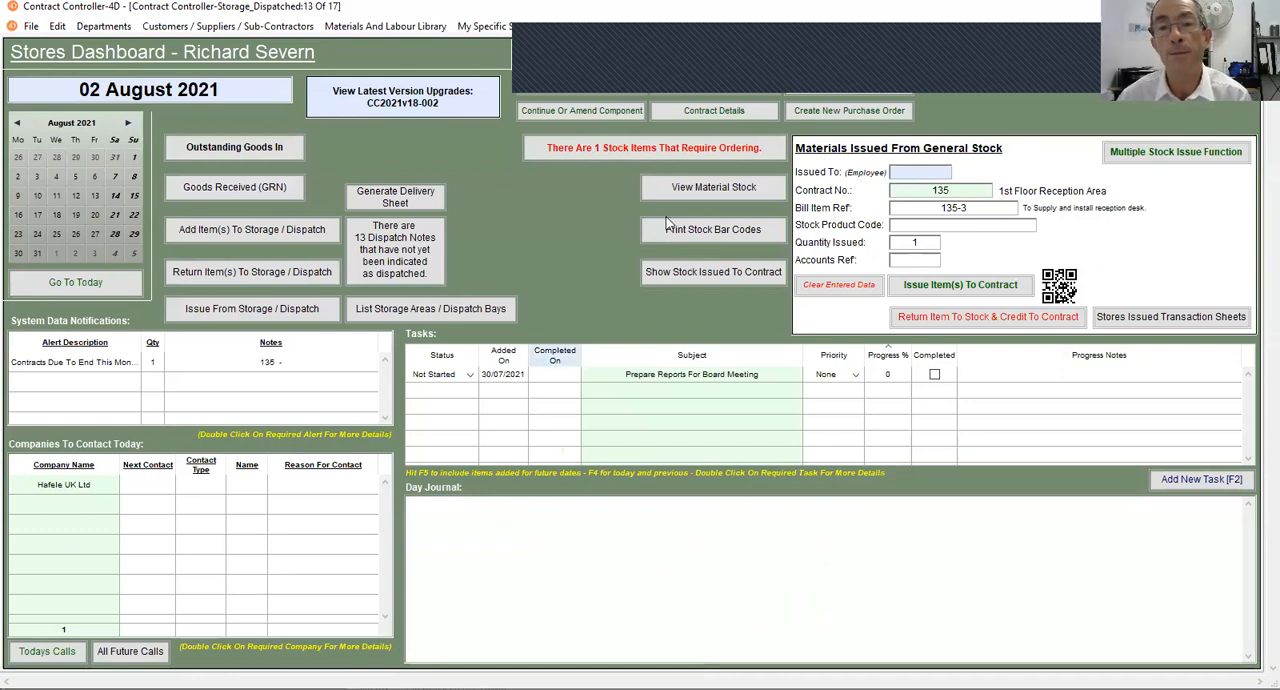
# - Look up the cupboard cylinder lock by item code EST-LOCKCY01 and check its stock details, then return to the material search
pyautogui.click(683, 187)
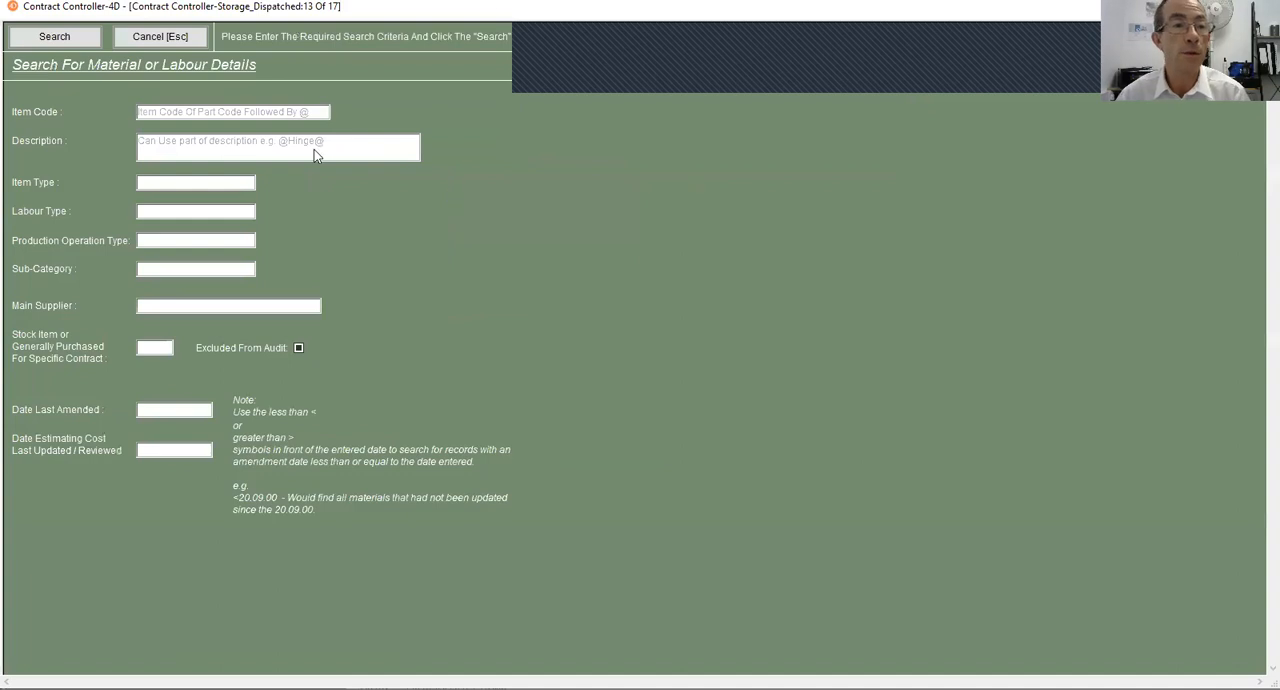
pyautogui.write('EST-LOCKCY01')
pyautogui.press('Tab')
pyautogui.write('1')
pyautogui.press('Tab')
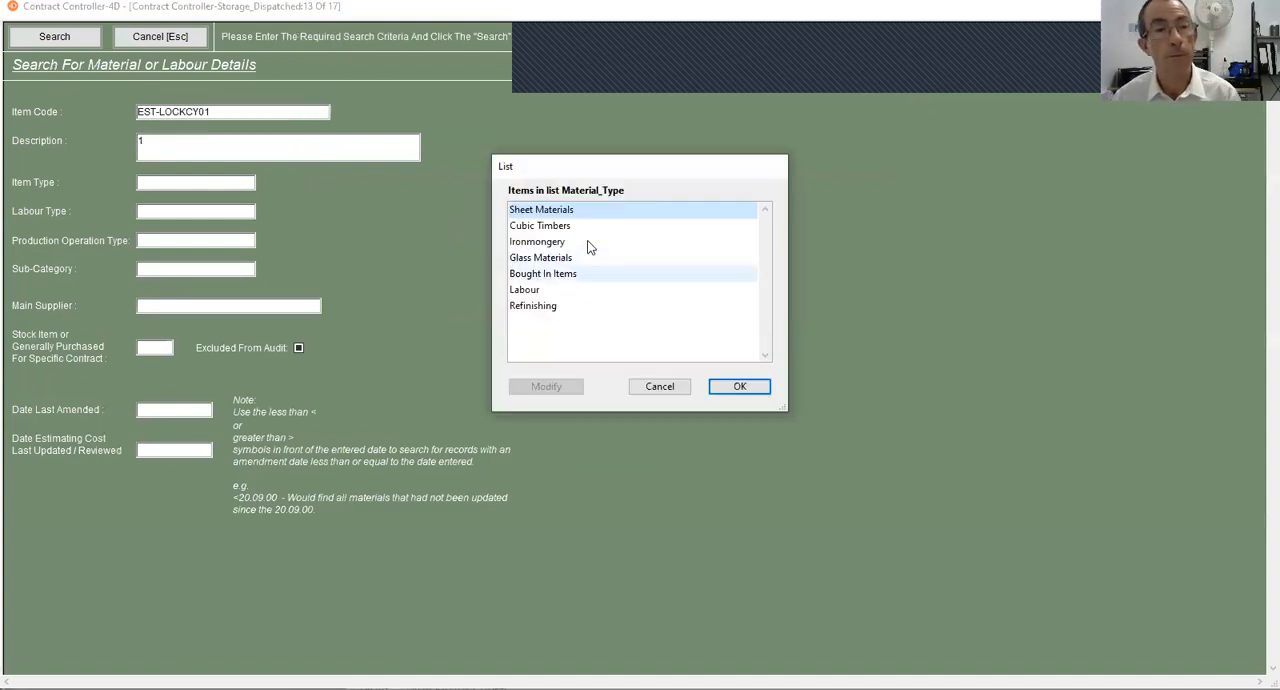
pyautogui.press('Escape')
pyautogui.press('BackSpace')
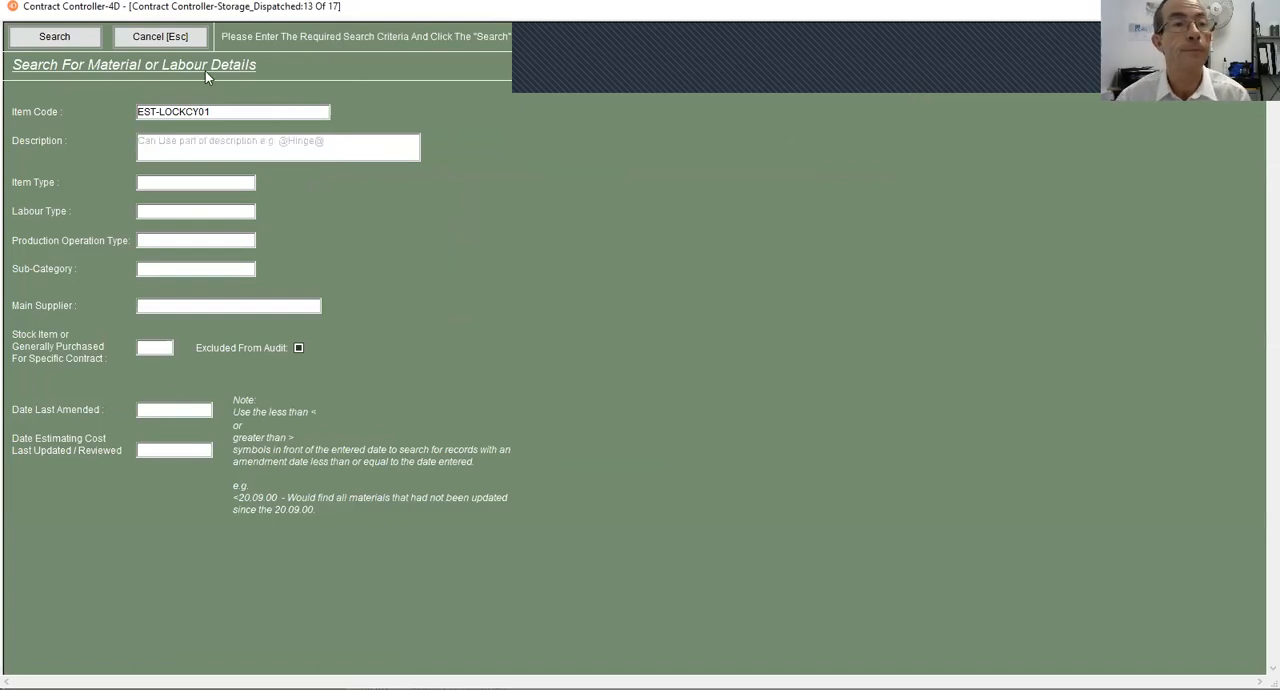
pyautogui.click(87, 38)
pyautogui.doubleClick(277, 120)
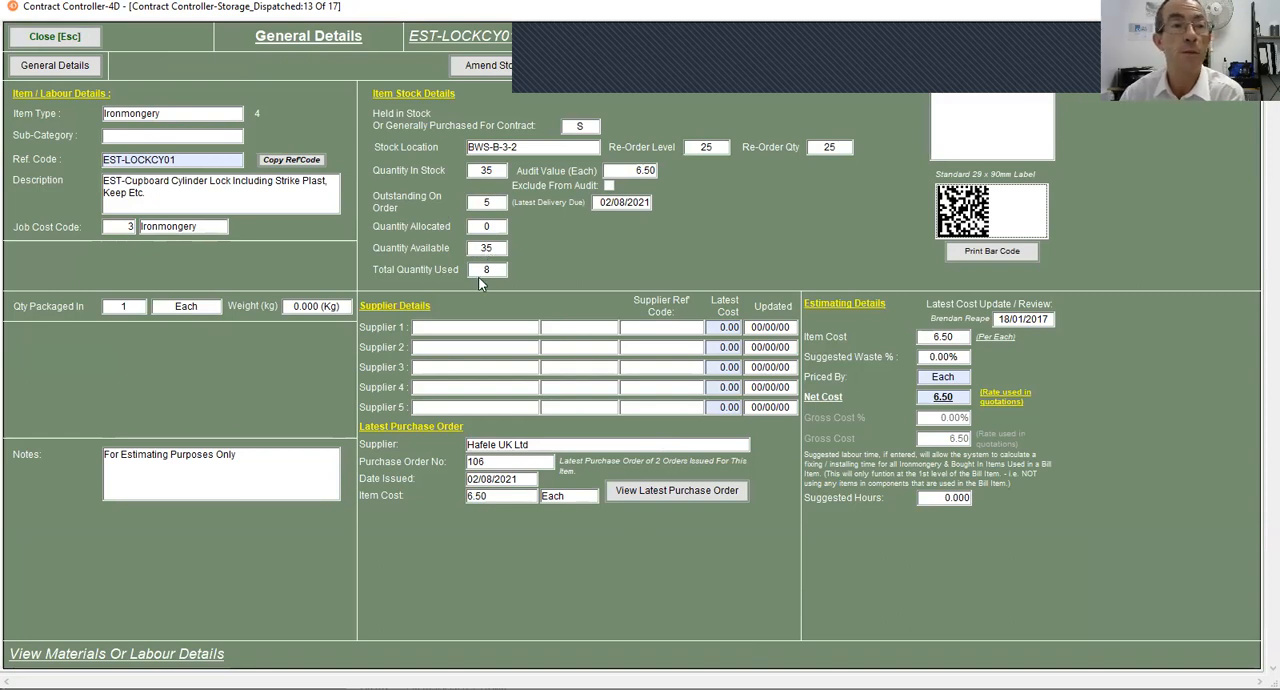
pyautogui.click(36, 38)
pyautogui.click(40, 37)
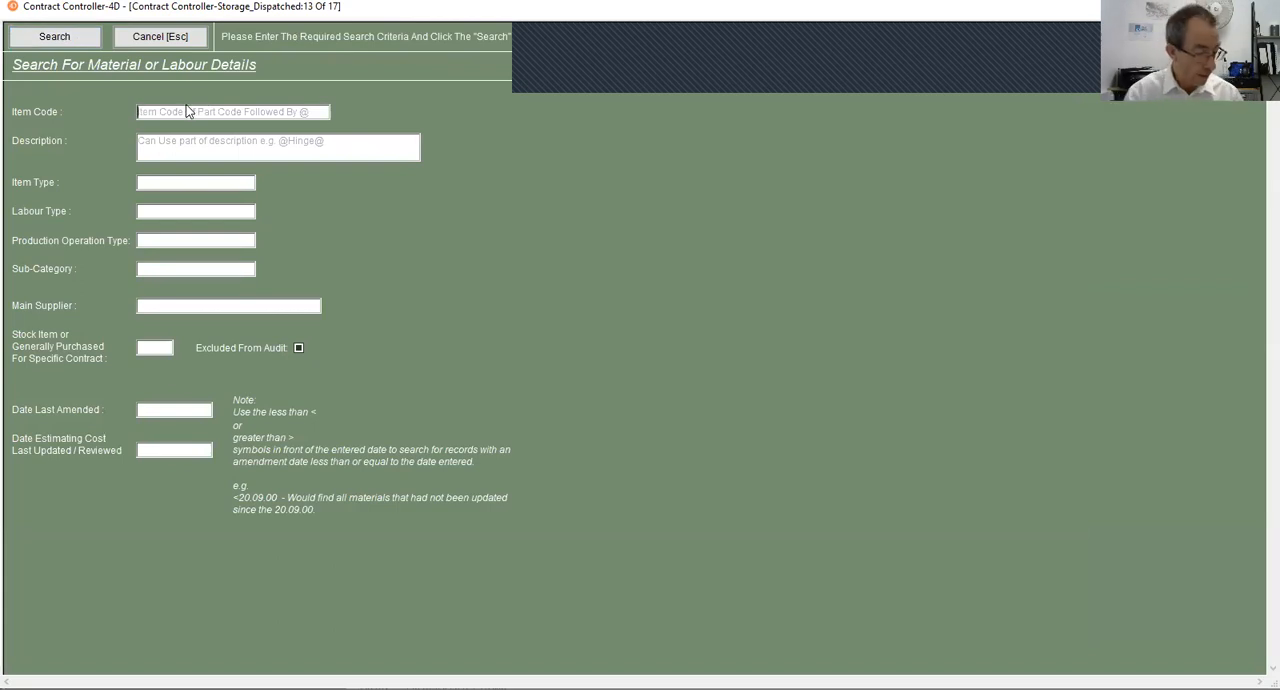
# - Look up the drawer runner by item code EST-DR500-01 and check its stock details, then return to the Stores Dashboard
pyautogui.write('EST-DR500-01')
pyautogui.press('Tab')
pyautogui.write('1')
pyautogui.press('Tab')
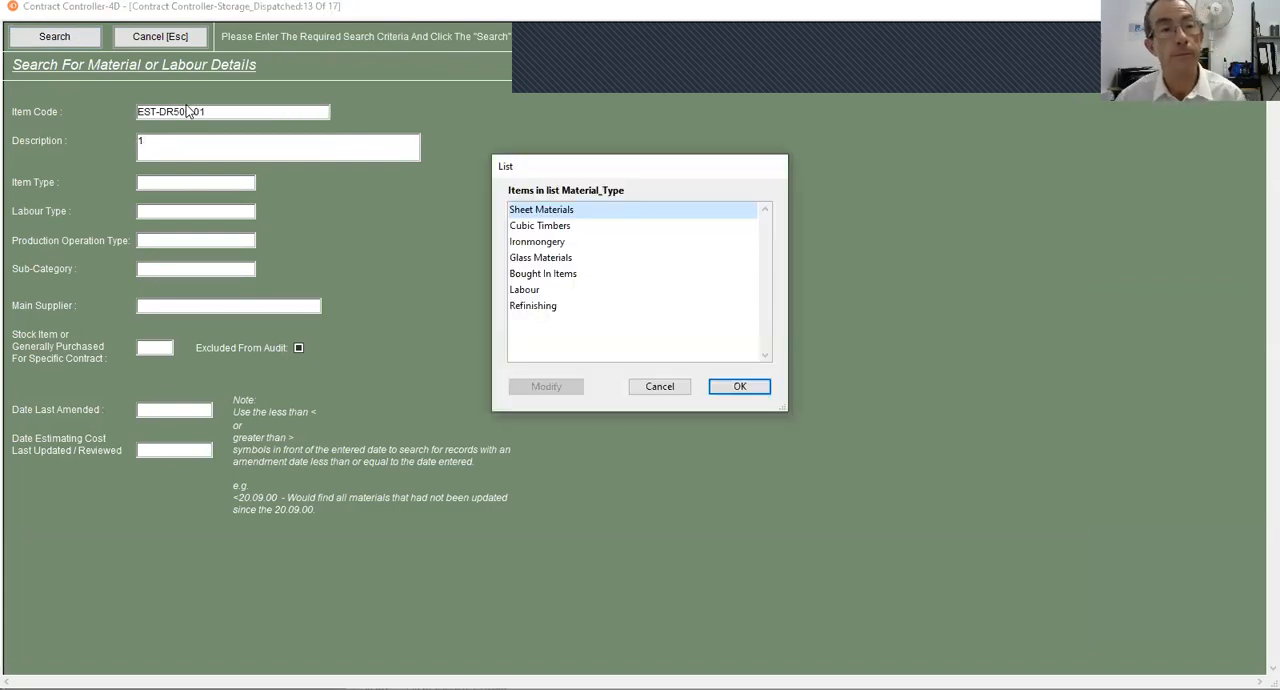
pyautogui.press('Escape')
pyautogui.press('BackSpace')
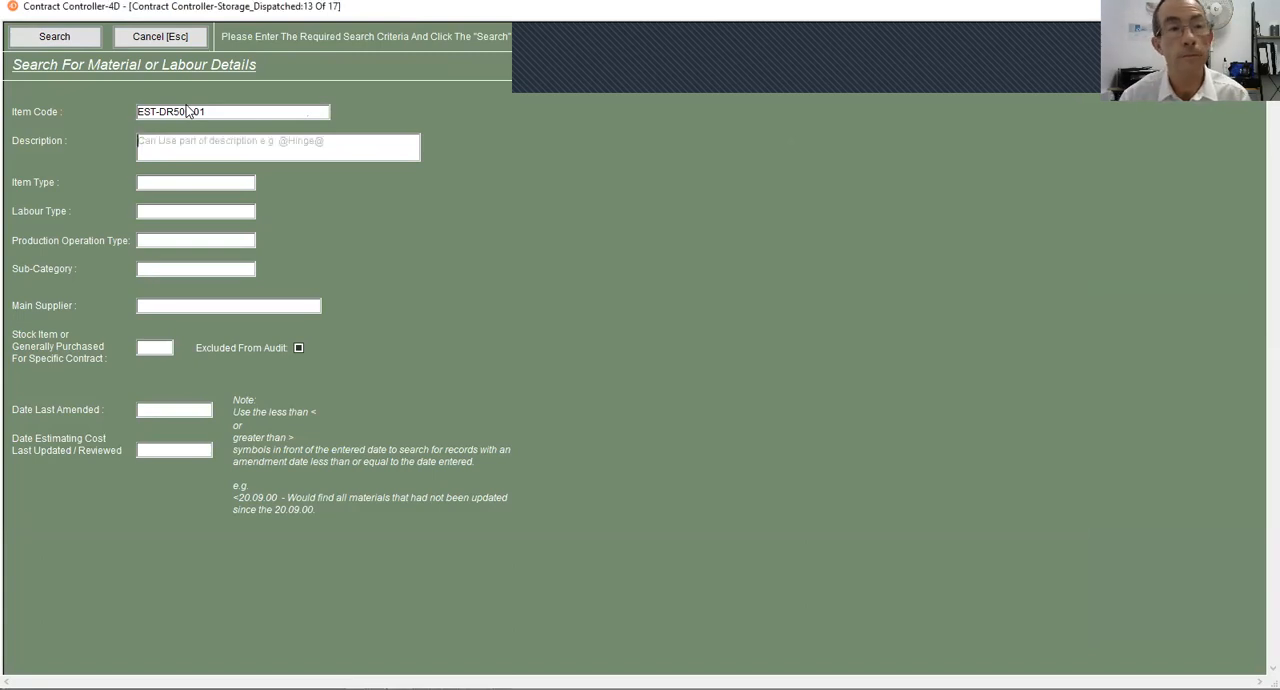
pyautogui.click(58, 42)
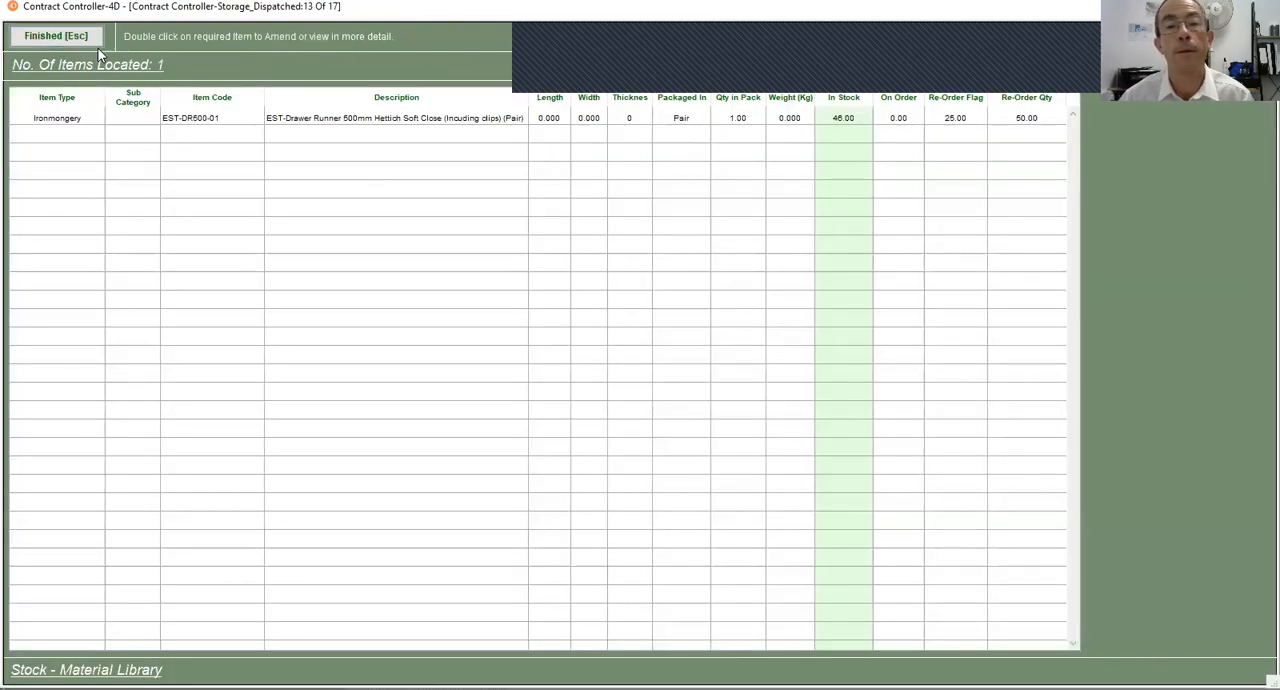
pyautogui.doubleClick(309, 122)
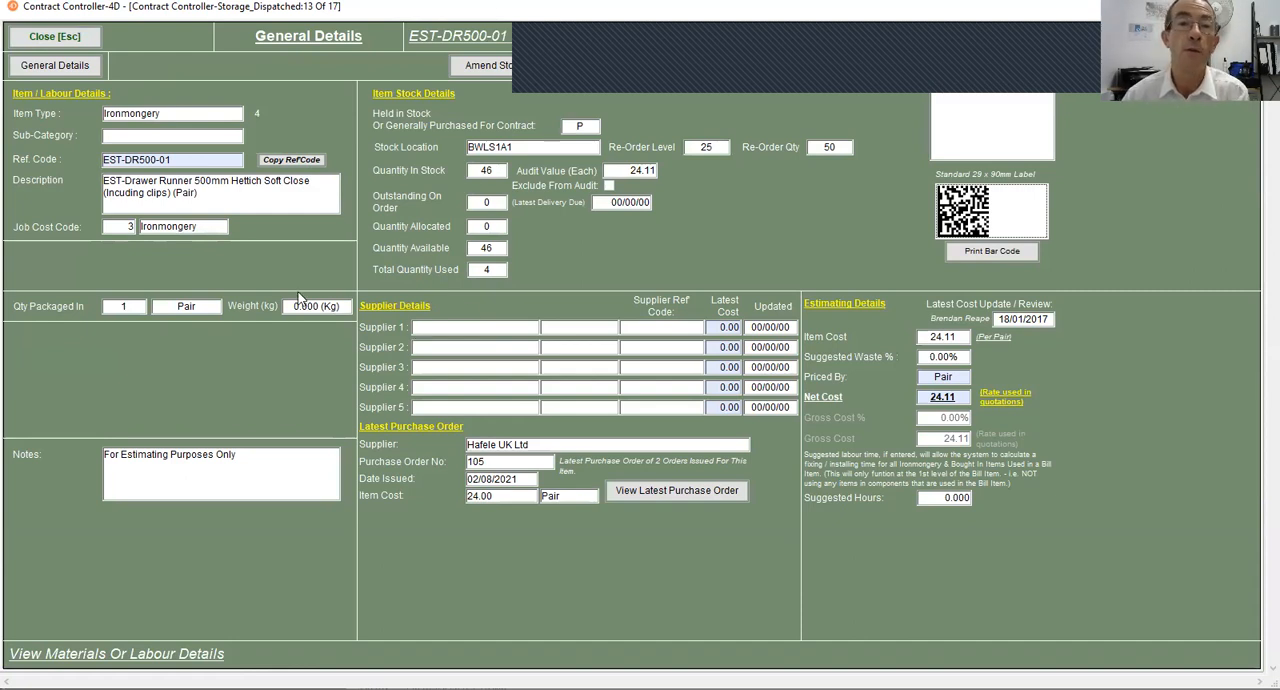
pyautogui.click(40, 30)
pyautogui.click(52, 37)
pyautogui.click(116, 37)
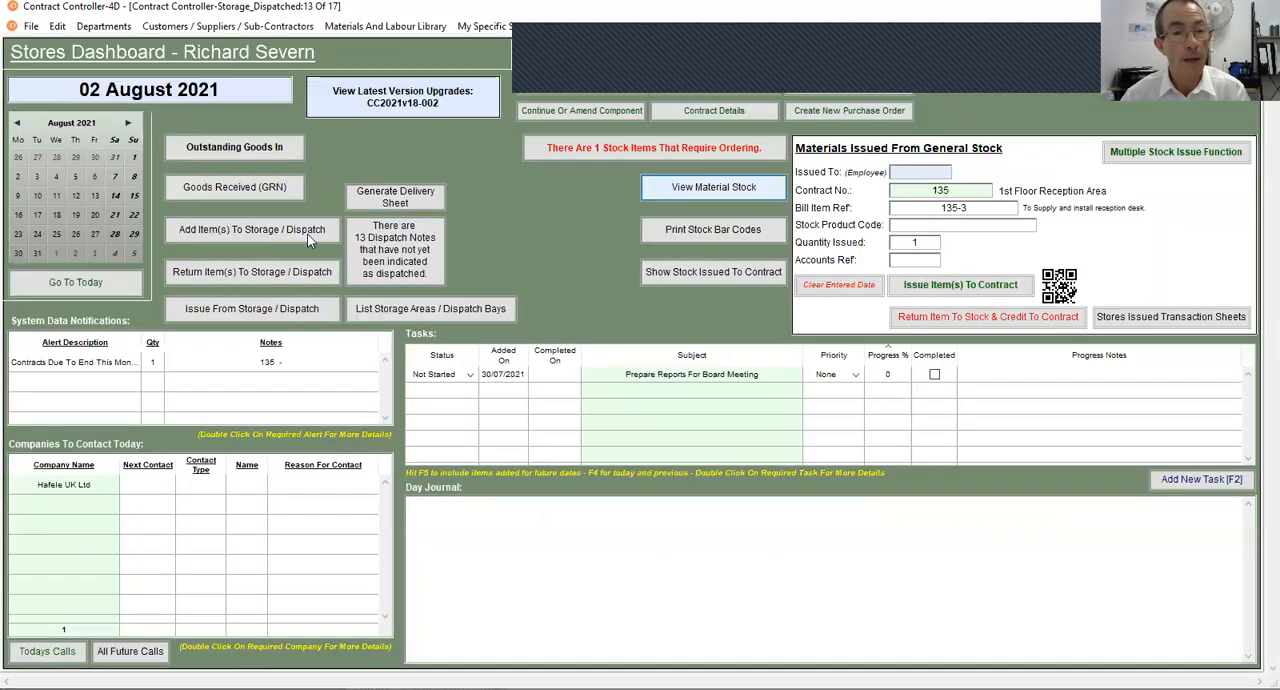
# - Find contract 135 and show the production tracking of its bill items
pyautogui.click(256, 204)
pyautogui.write('135')
pyautogui.press('Return')
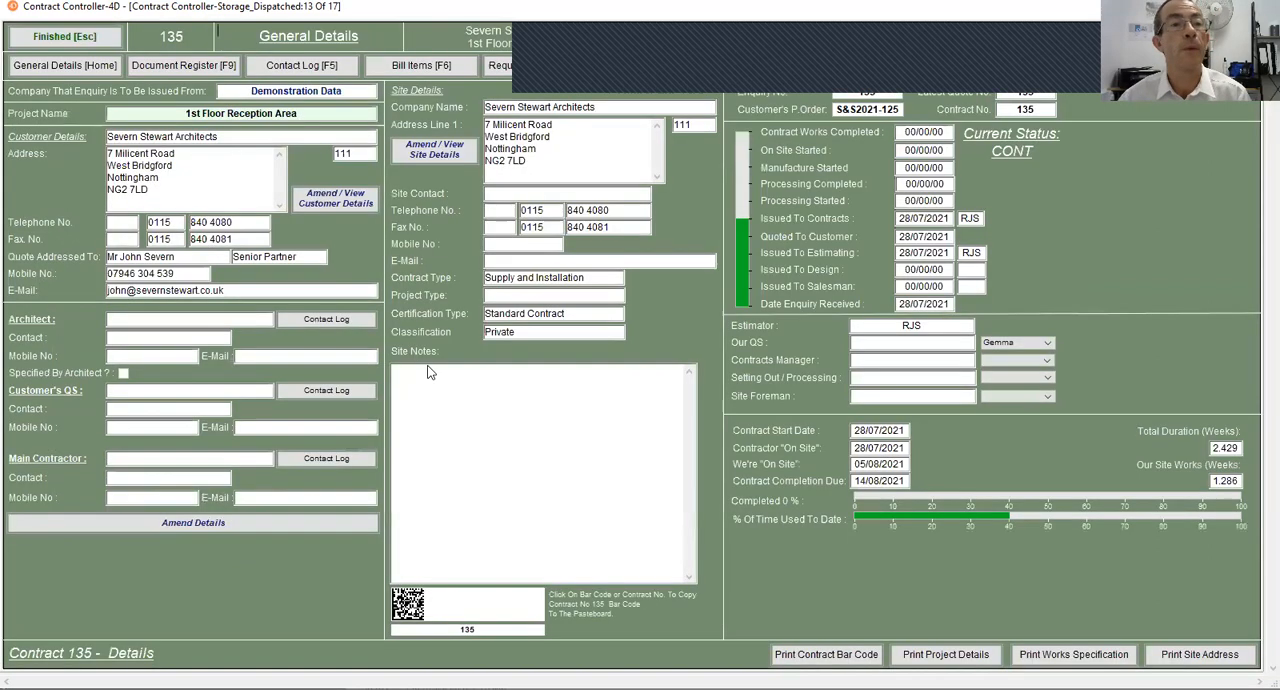
pyautogui.click(183, 66)
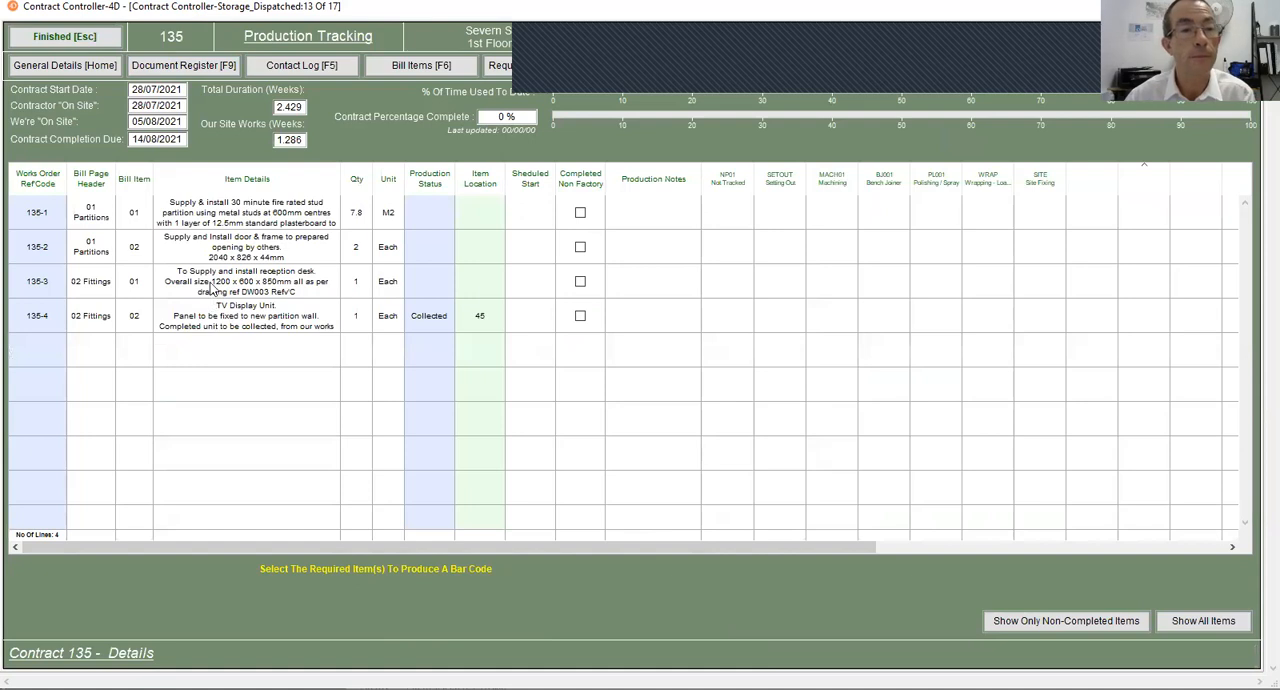
# - Examine the materials in the detailed cost allocation of reception desk item 135-3, then return to the Stores Dashboard
pyautogui.doubleClick(212, 288)
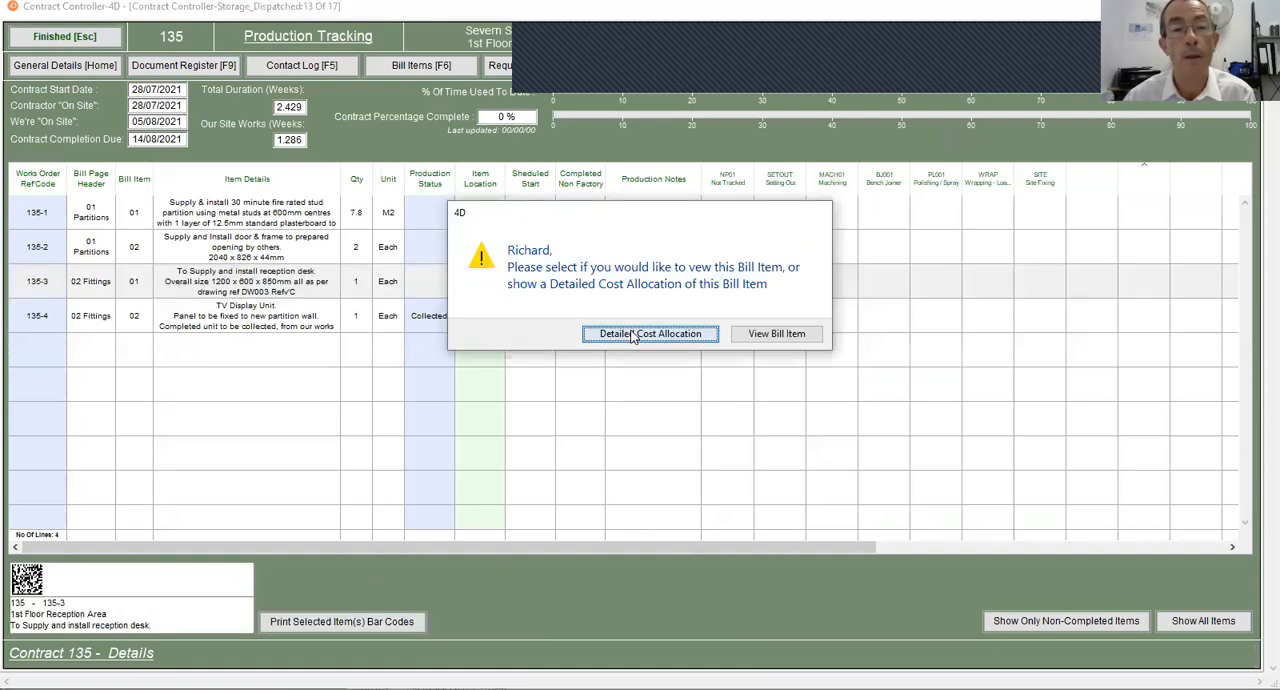
pyautogui.click(632, 334)
pyautogui.scroll(-2, 540, 251)
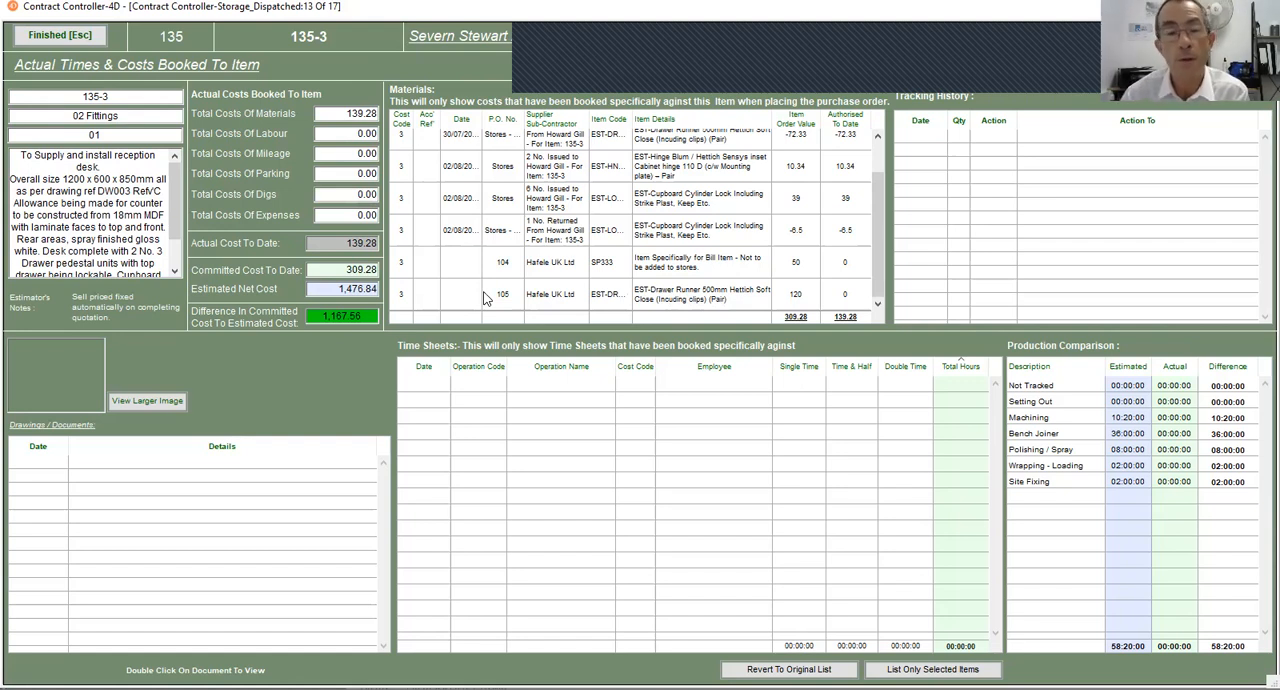
pyautogui.click(50, 42)
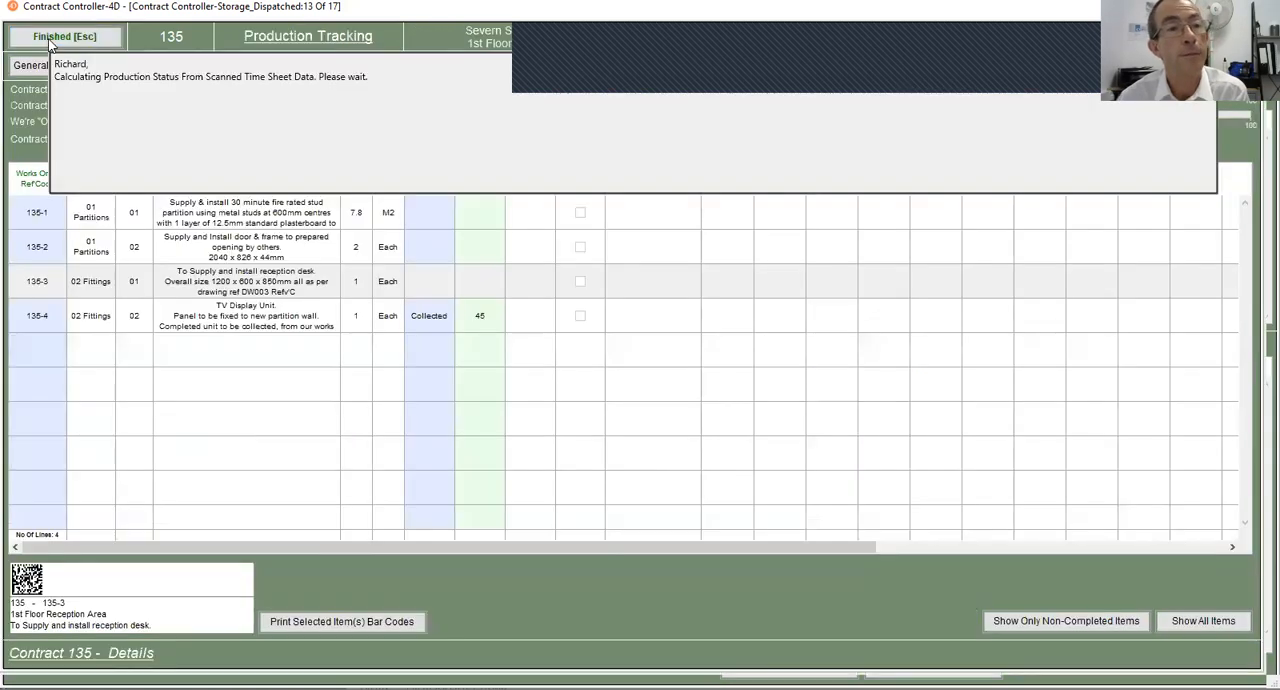
pyautogui.click(62, 38)
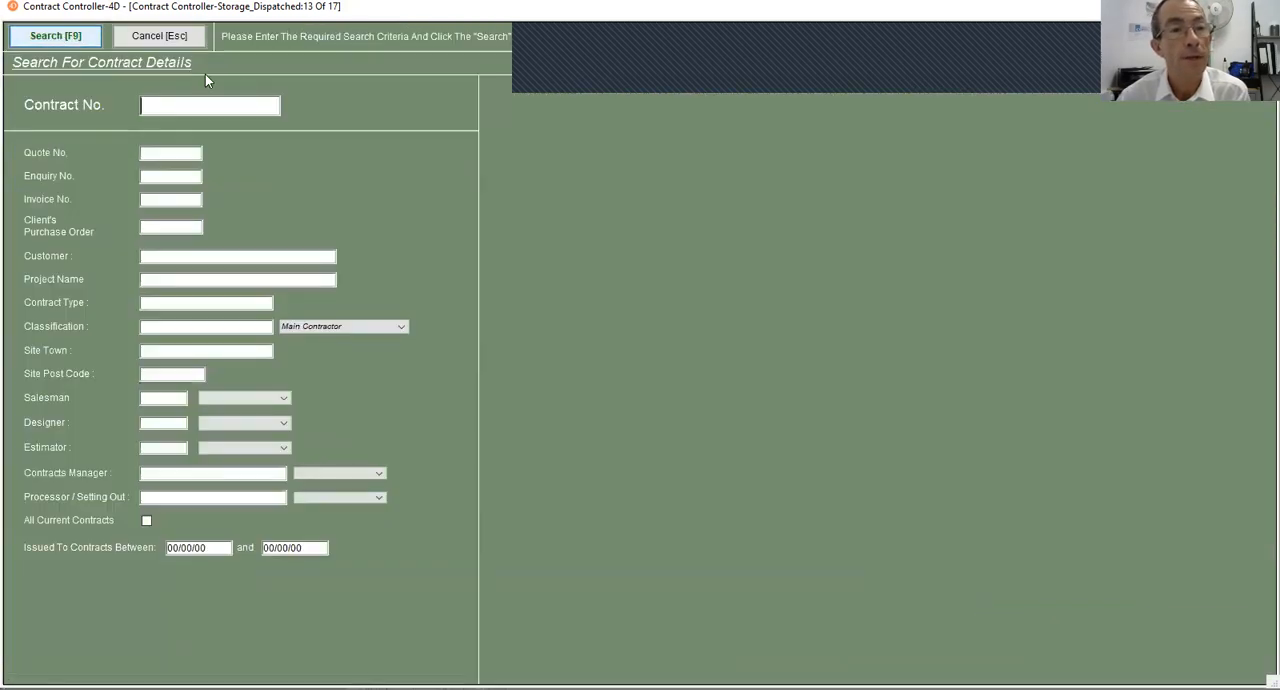
pyautogui.click(168, 36)
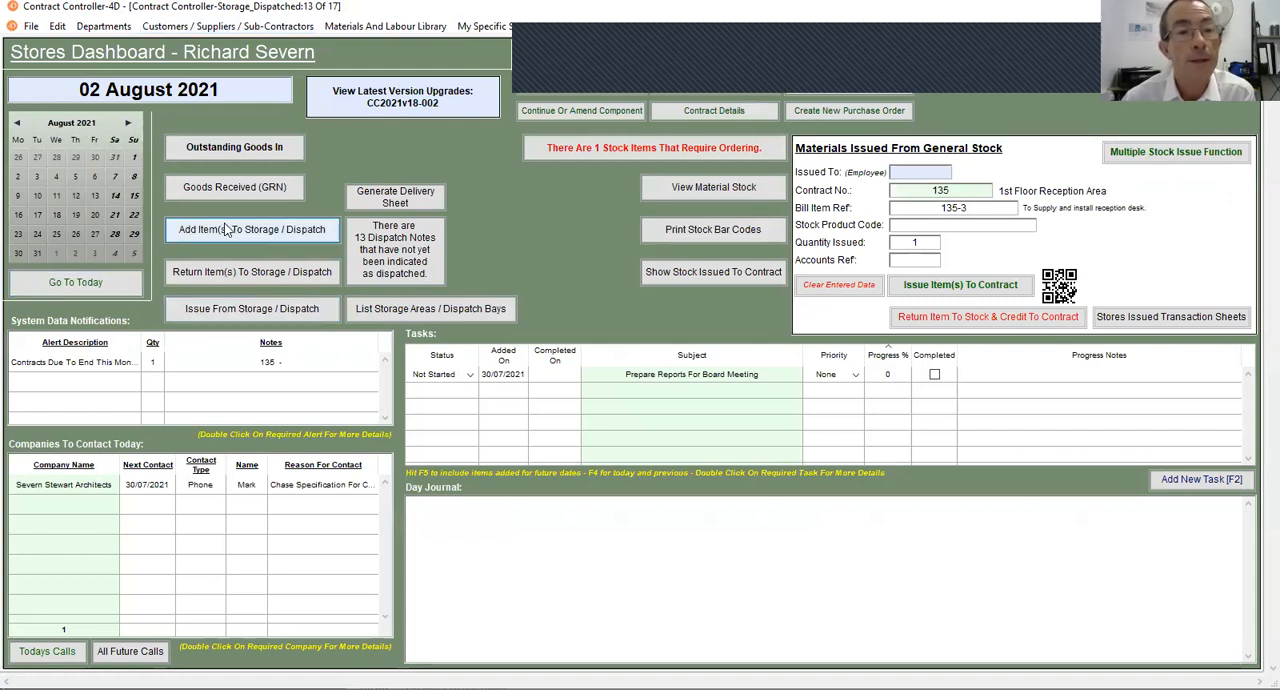
# - Add goods received item 38-2 to storage location BWLC1A1, confirm it as stored, and return to the Stores Dashboard
pyautogui.click(258, 233)
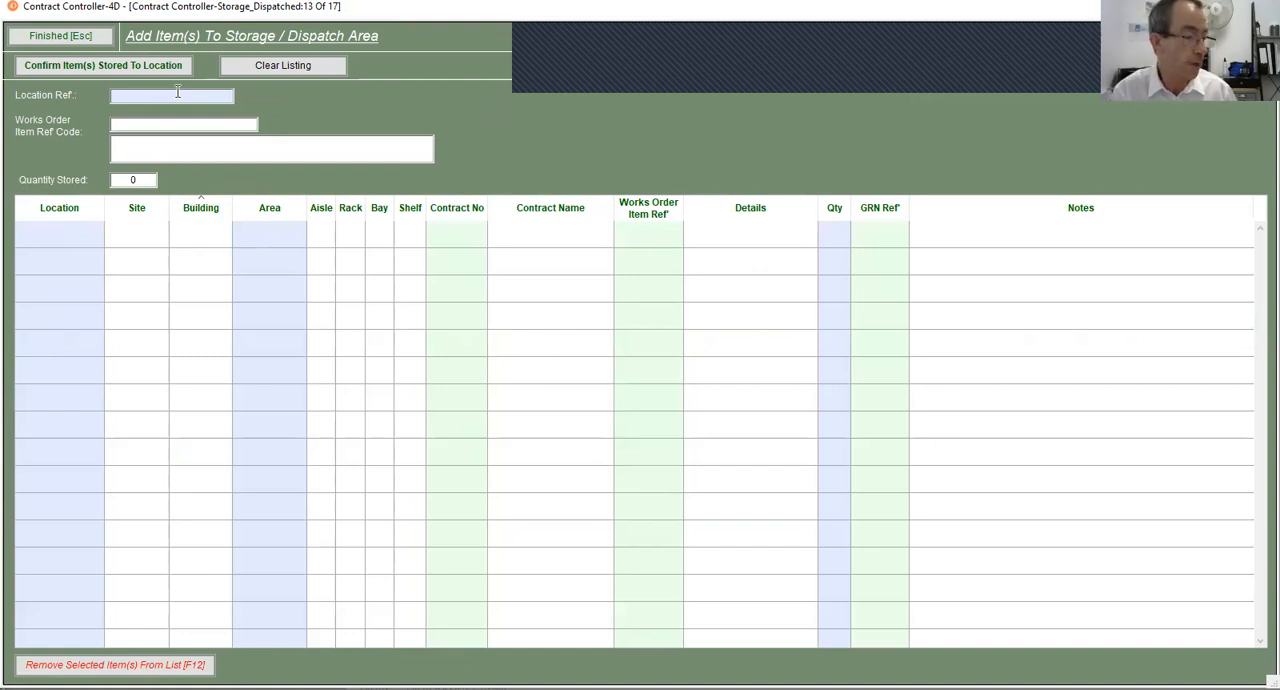
pyautogui.write('BWLC1A1')
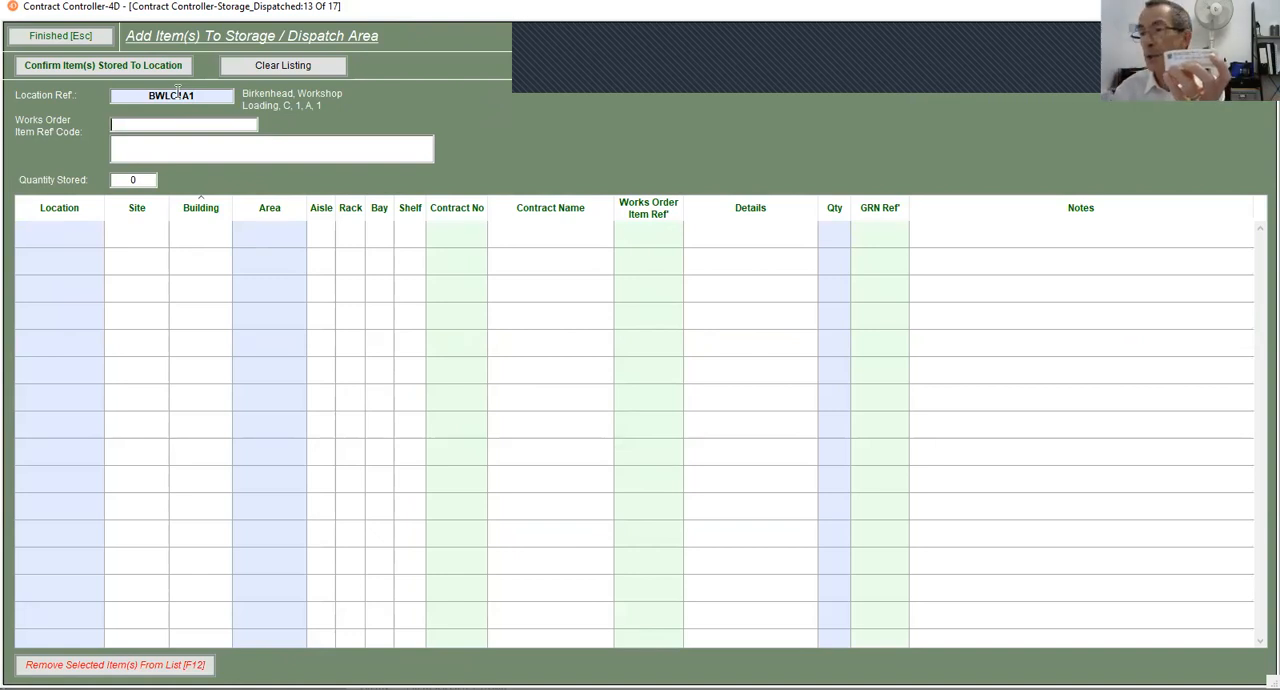
pyautogui.write('38-2')
pyautogui.press('Return')
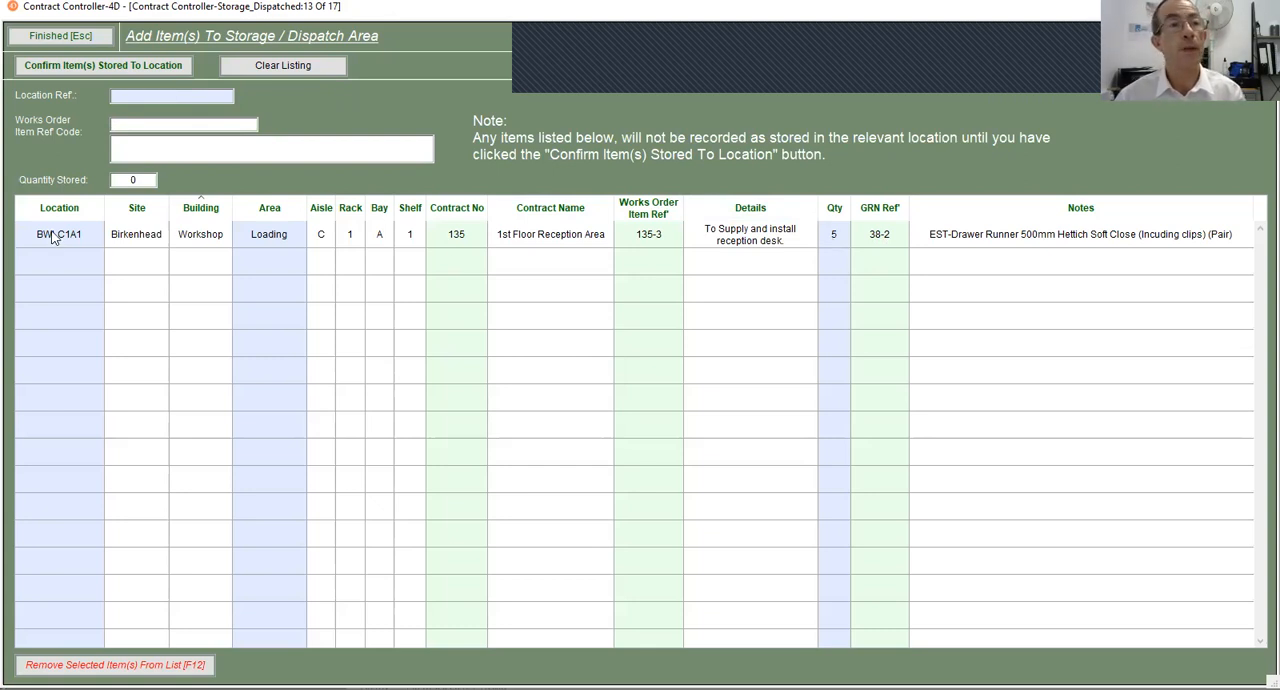
pyautogui.click(121, 71)
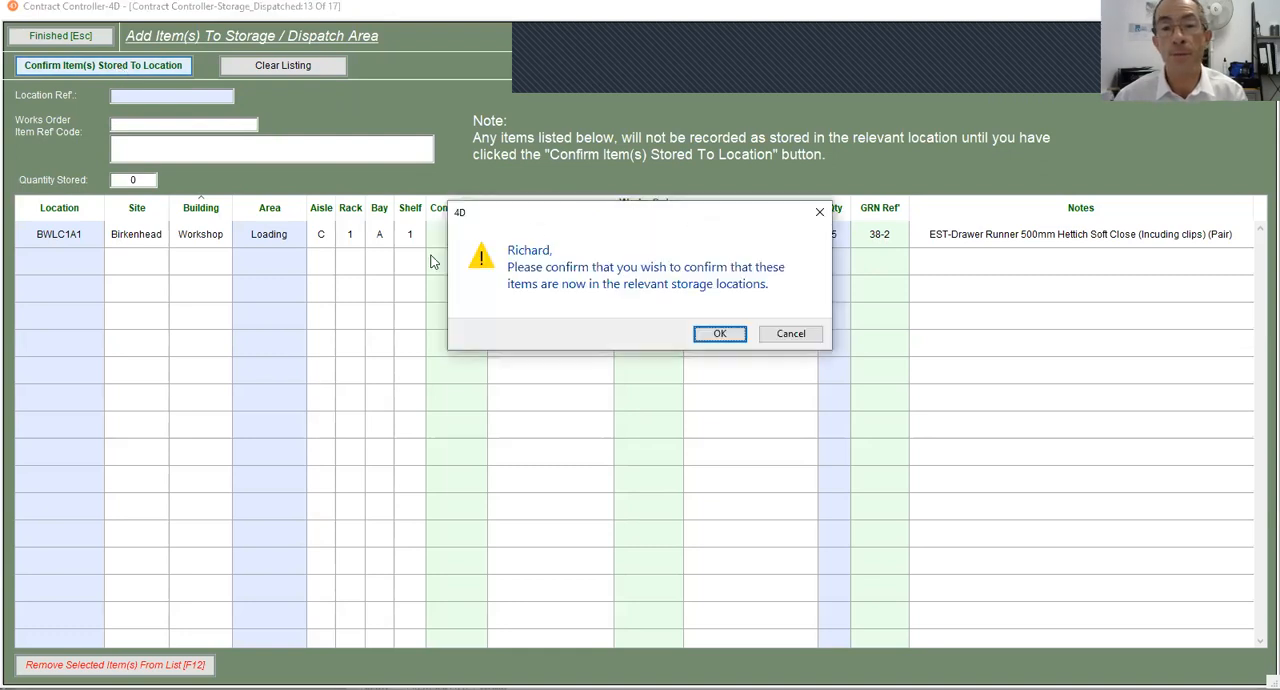
pyautogui.click(724, 336)
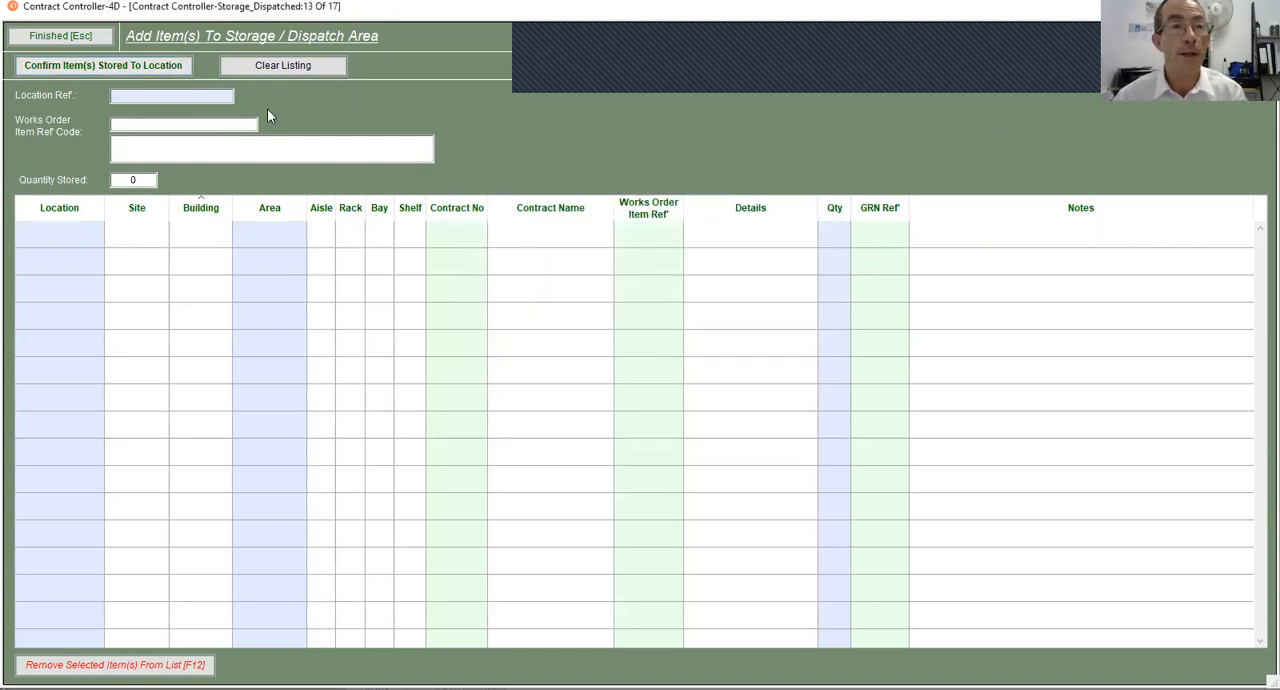
pyautogui.click(62, 36)
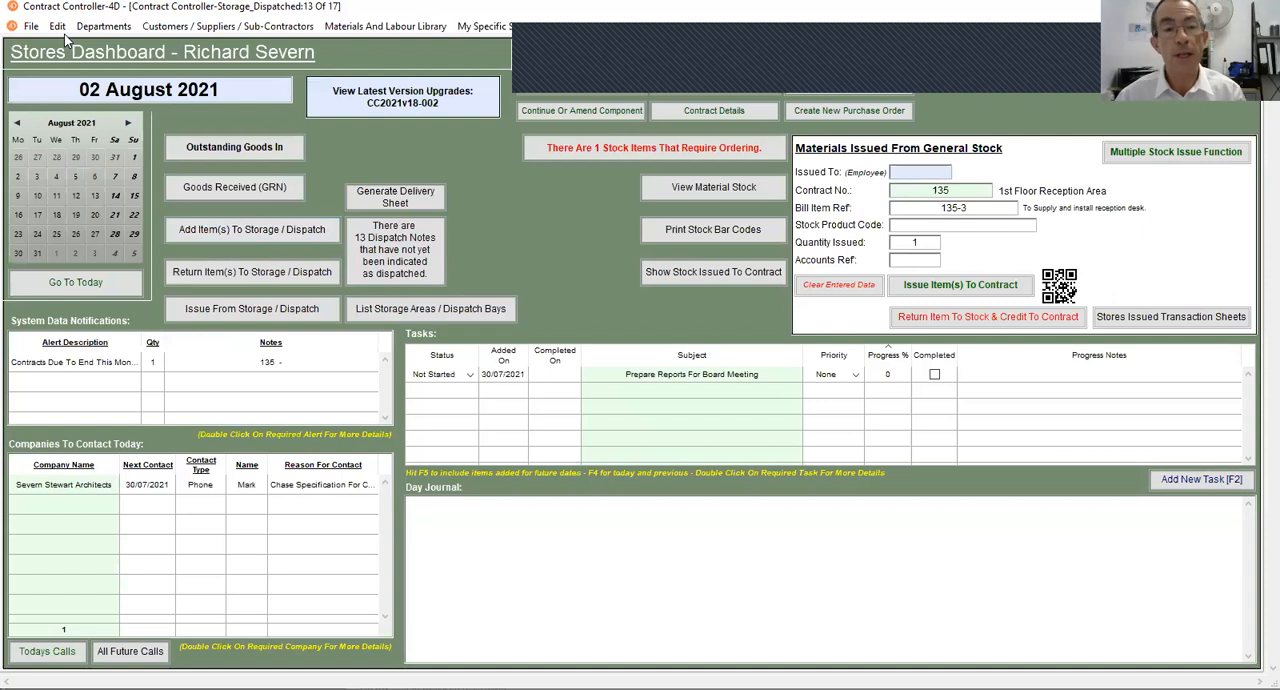
# - Check the BWLC1A1 drawer runner entry in the listing of items held in storage and dispatch areas, then close the listing
pyautogui.click(210, 311)
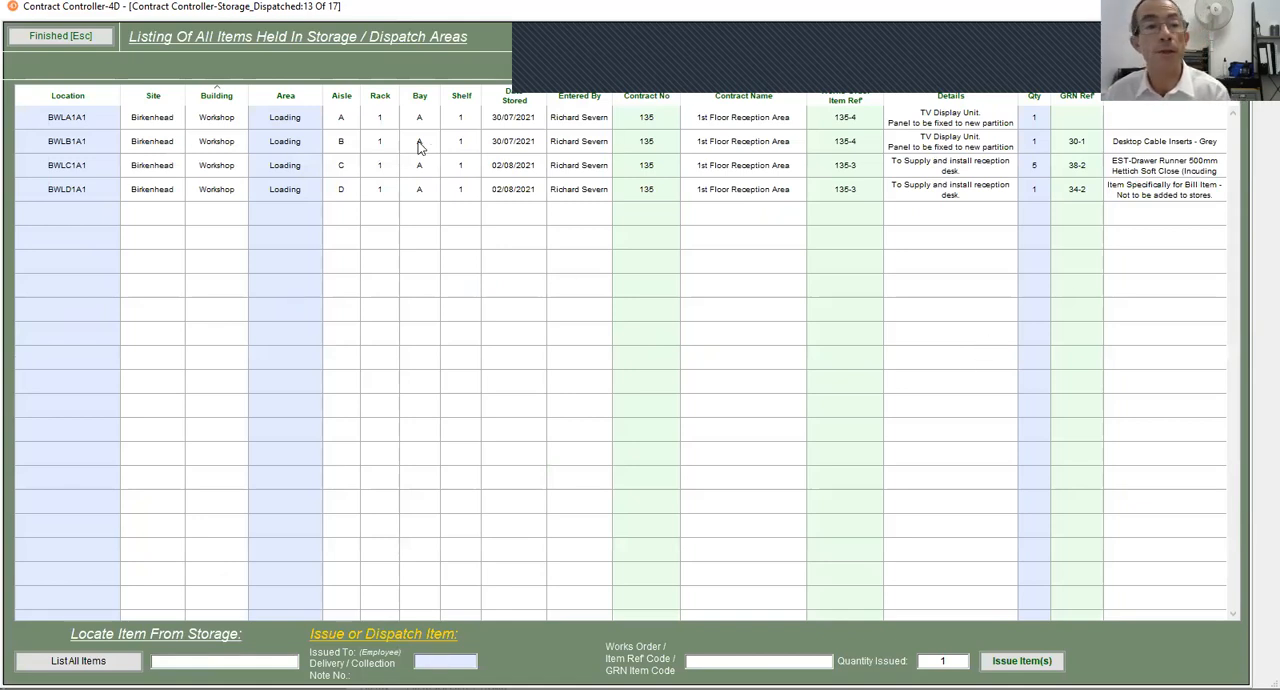
pyautogui.click(343, 170)
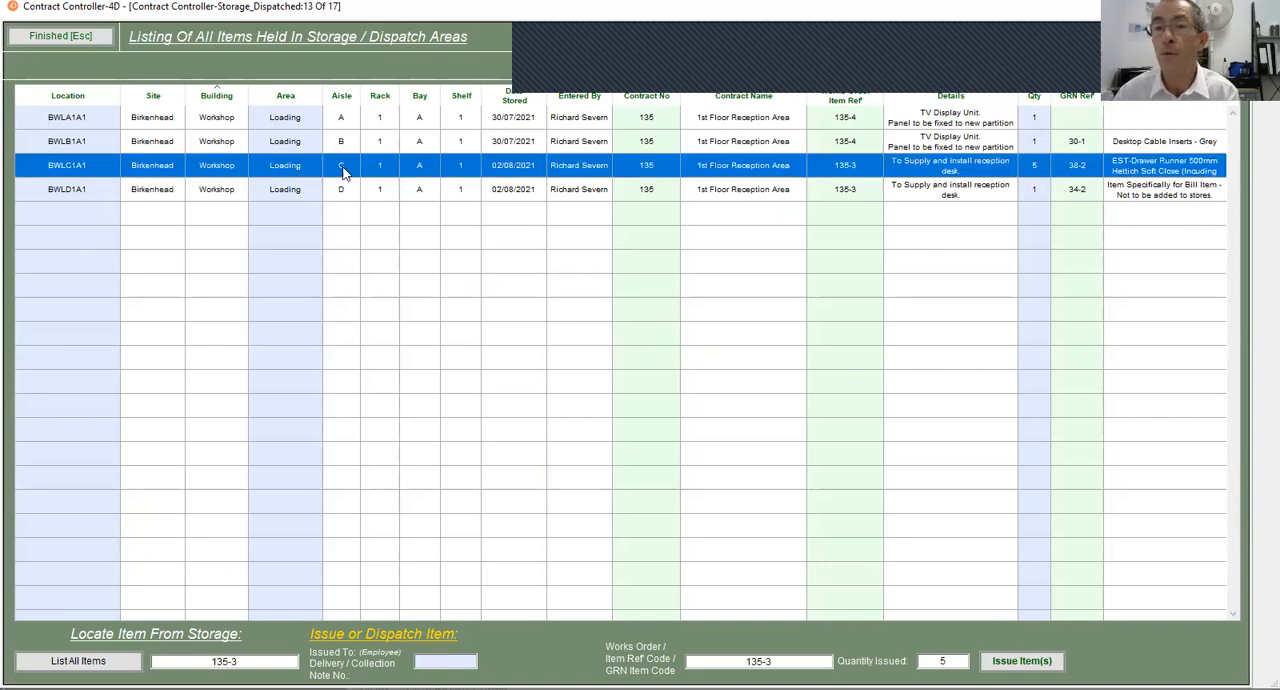
pyautogui.click(73, 40)
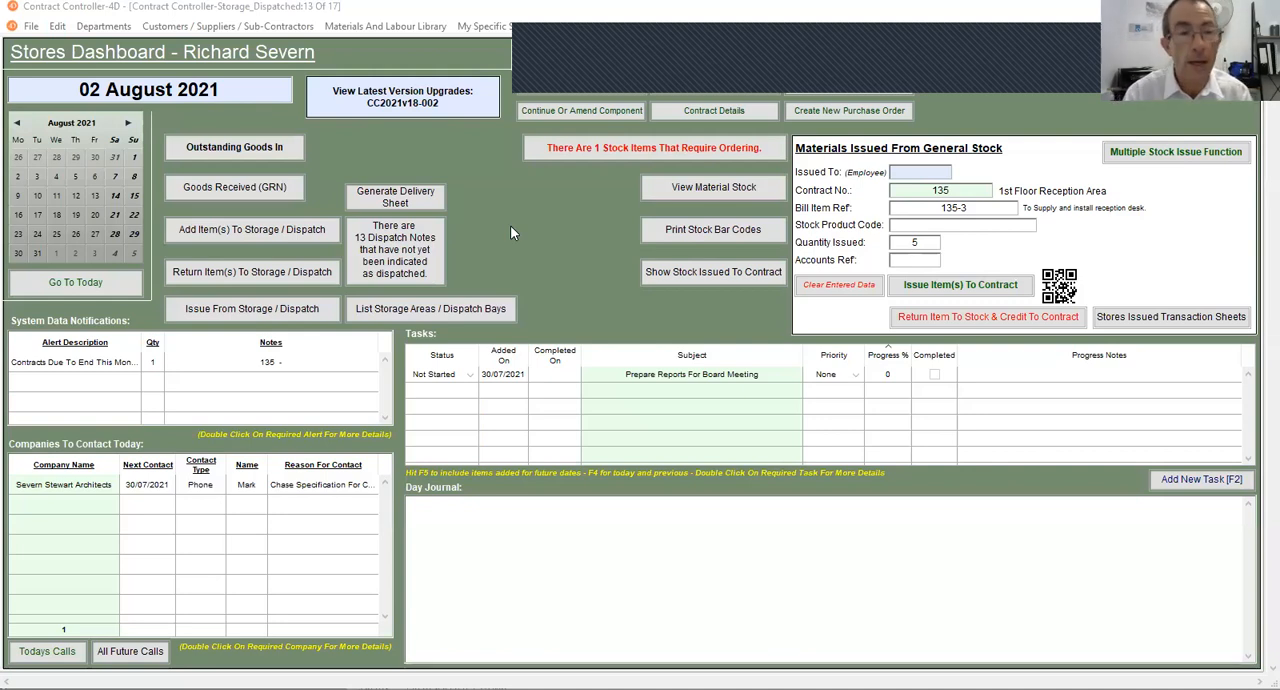
# - Search for contract 135 again and reopen its production tracking
pyautogui.click(576, 239)
pyautogui.hotkey('ctrl', 'f')
pyautogui.write('135')
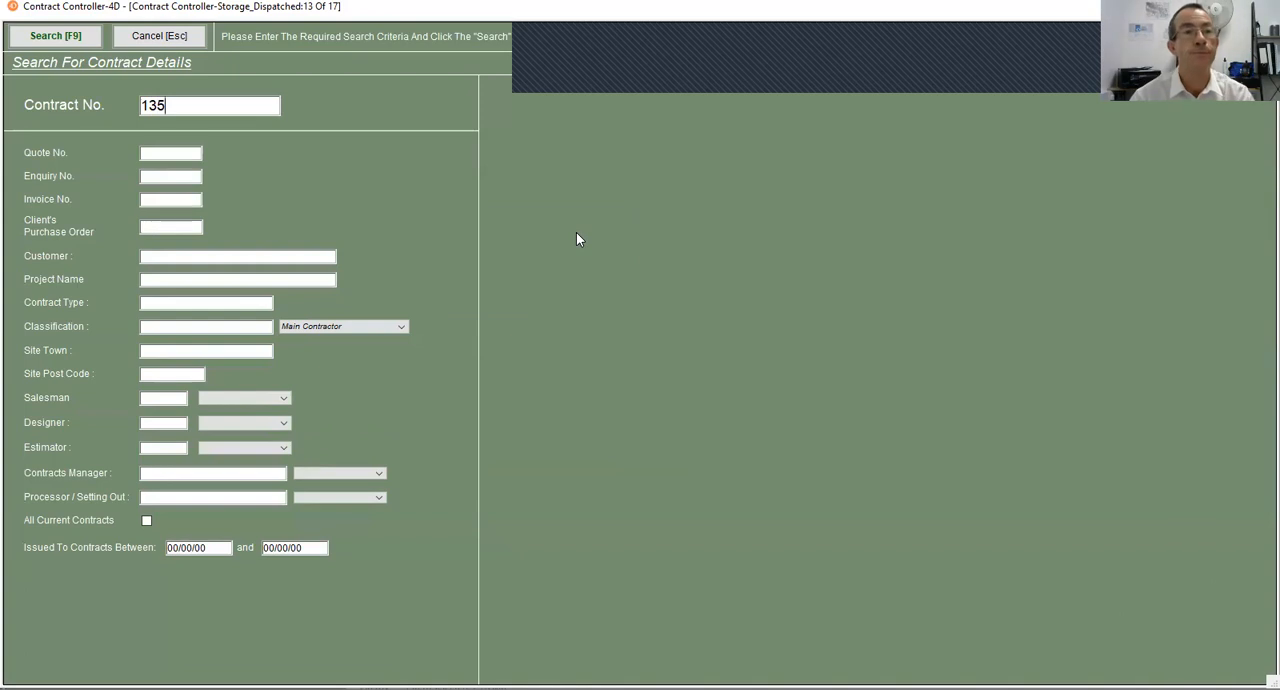
pyautogui.press('F9')
pyautogui.press('F8')
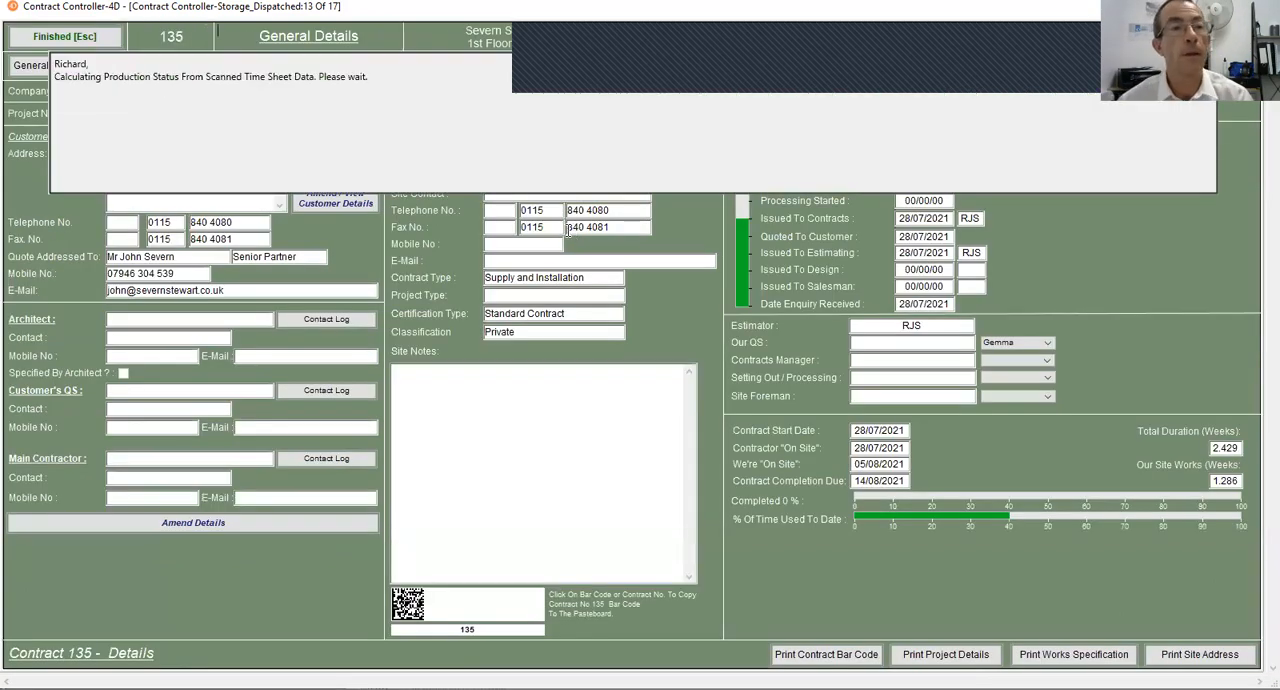
# - Recheck the material costs booked to reception desk item 135-3 in its detailed cost allocation, then return to the Stores Dashboard
pyautogui.doubleClick(215, 288)
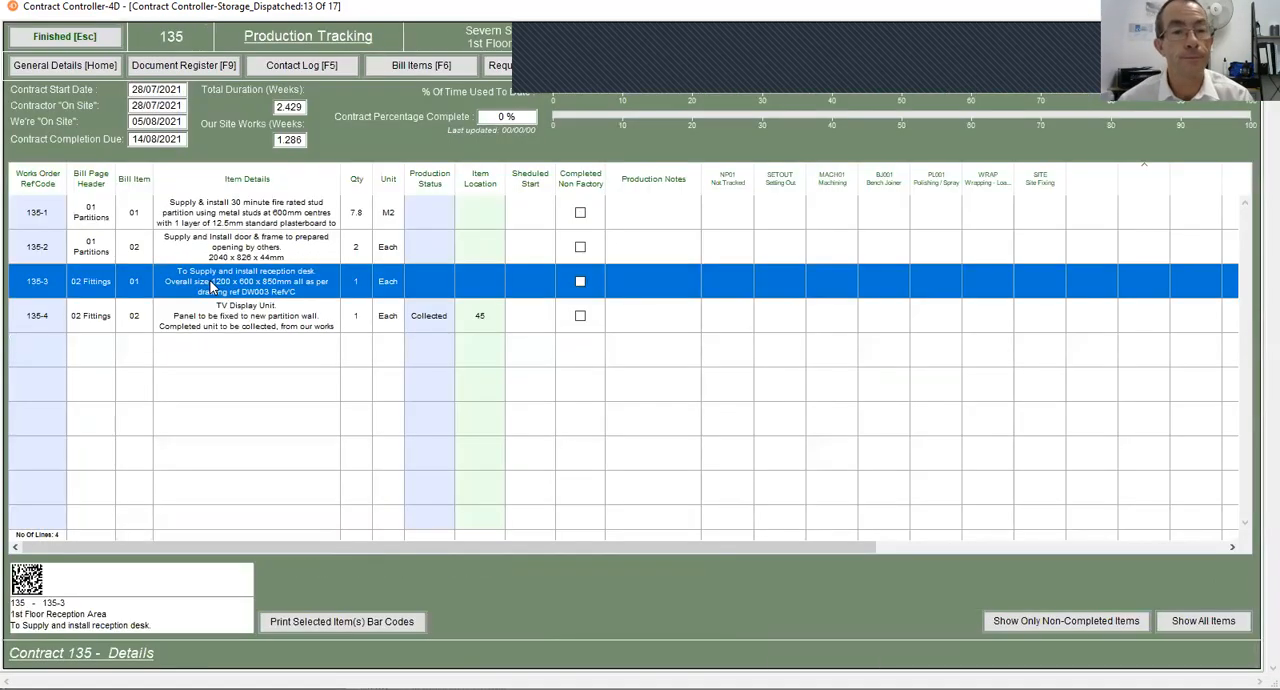
pyautogui.click(650, 333)
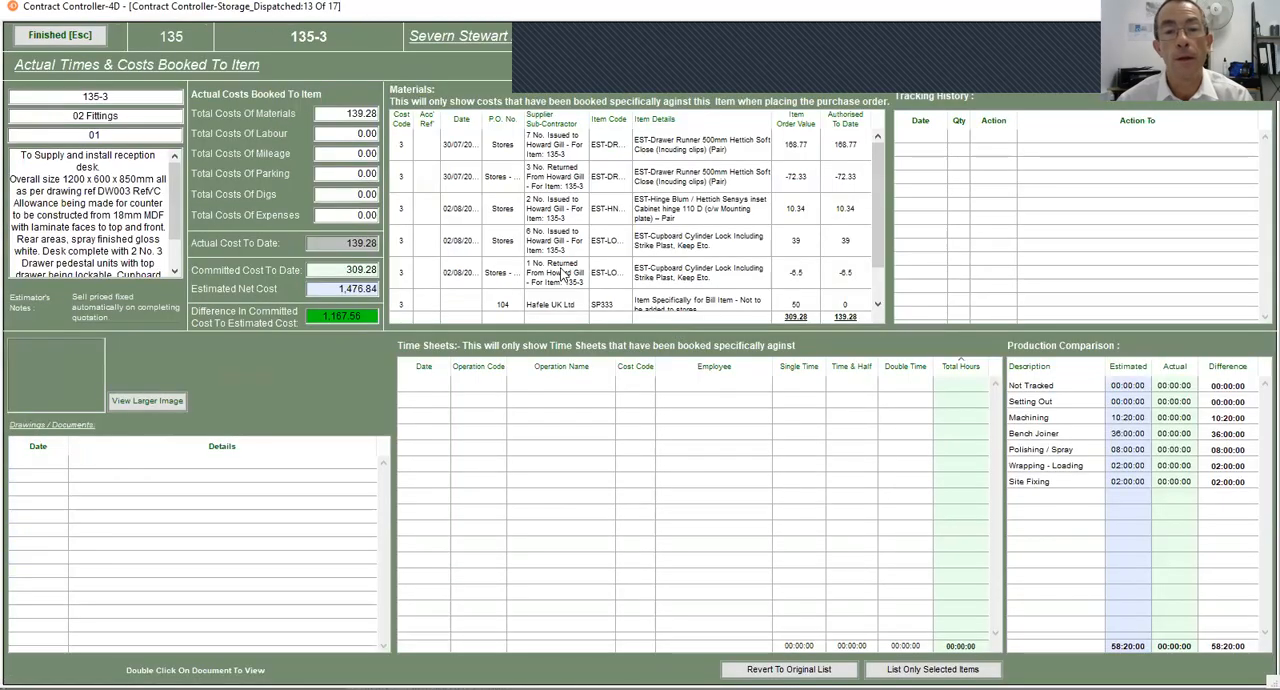
pyautogui.scroll(-1, 538, 287)
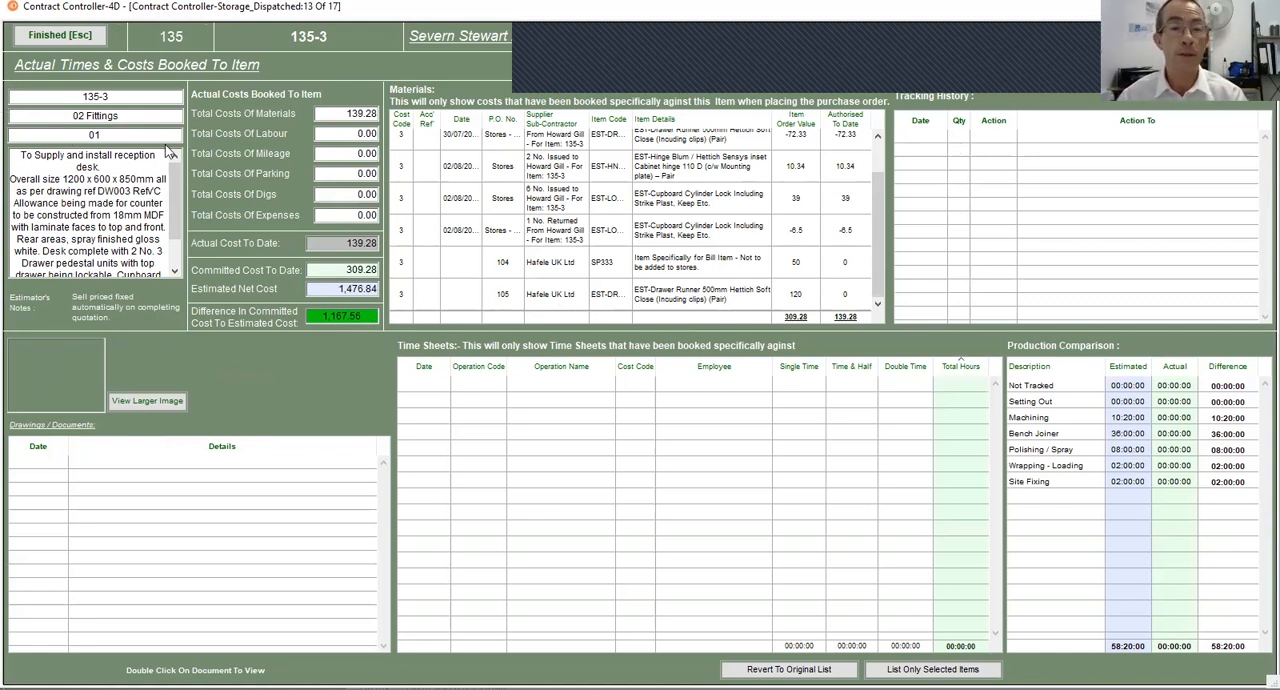
pyautogui.click(70, 38)
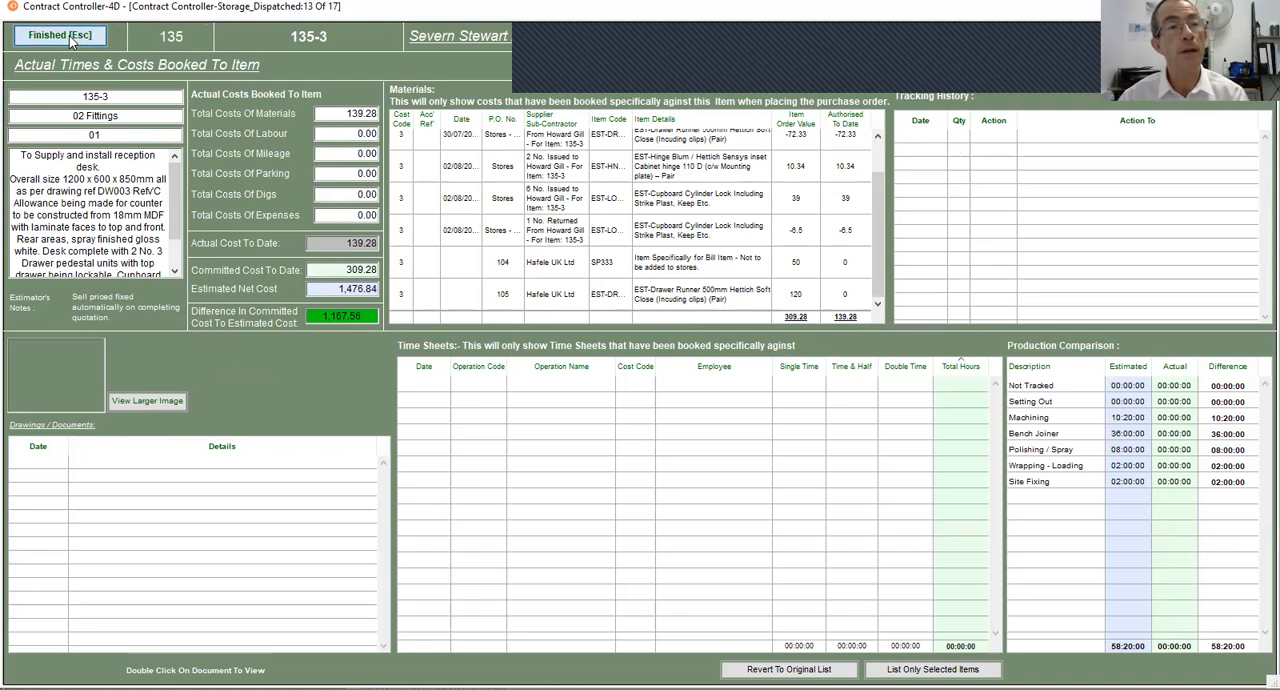
pyautogui.click(66, 38)
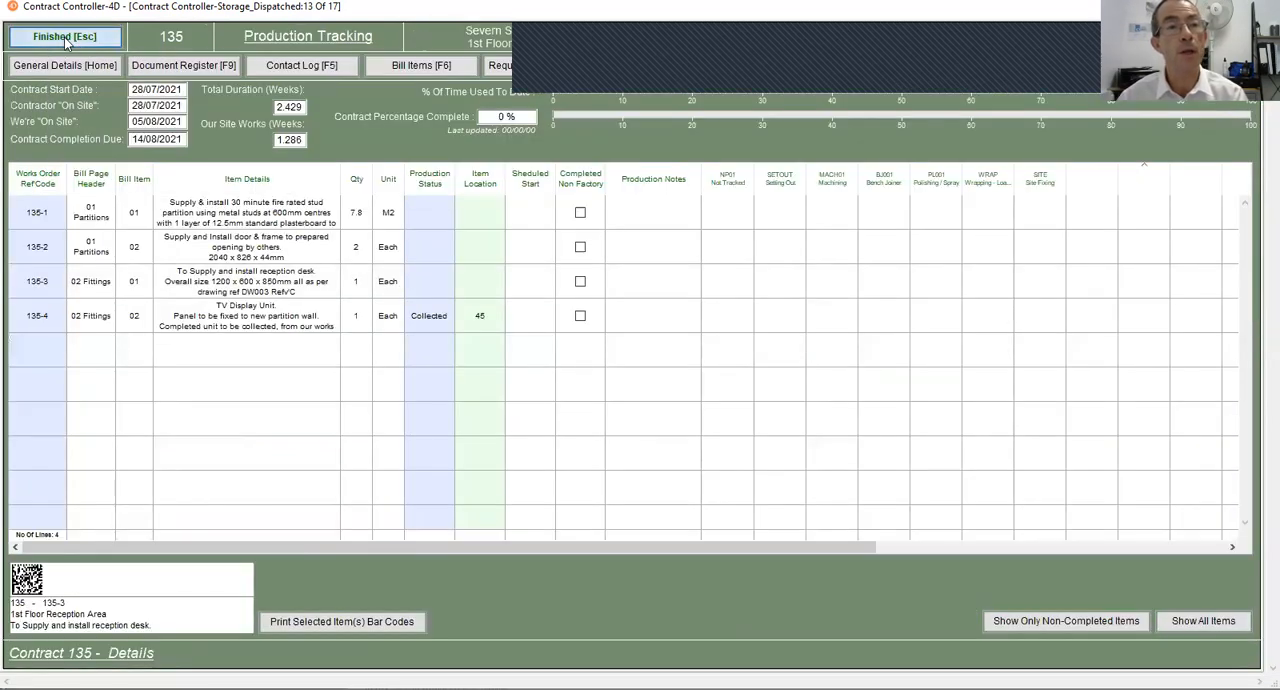
pyautogui.click(150, 37)
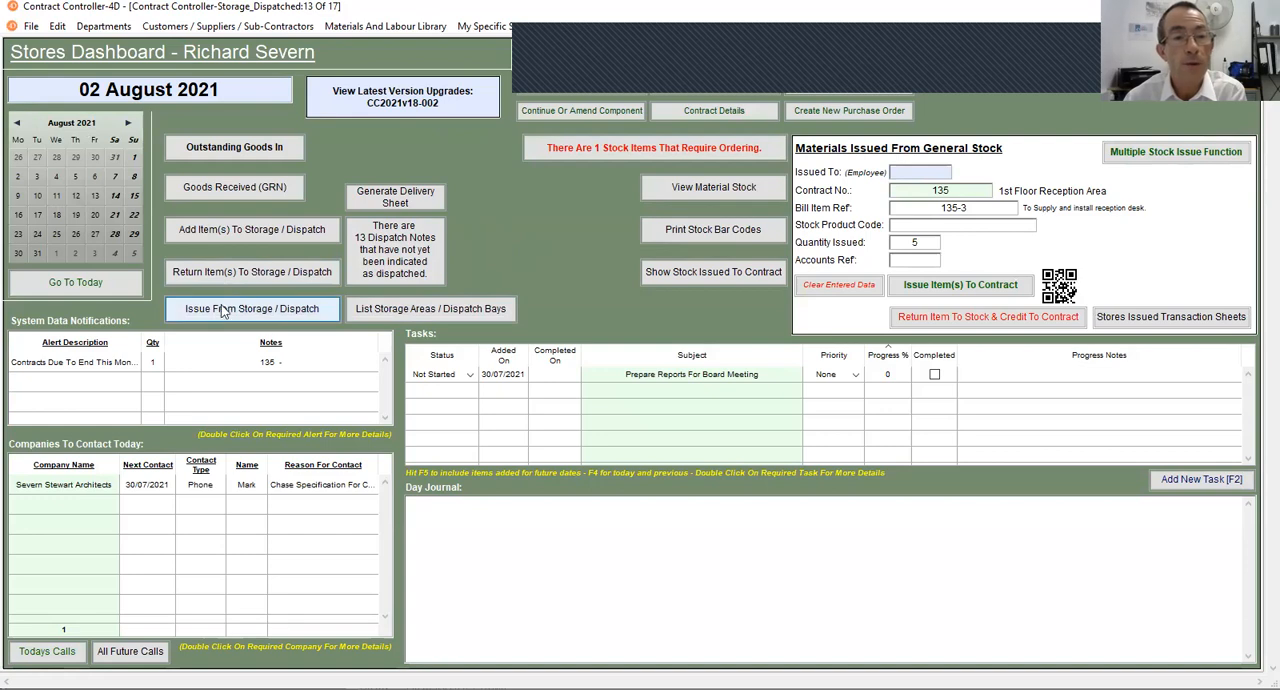
# - Issue 5 of goods received item 38-2 from storage to the employee, entering the employee's code, then close the storage listing
pyautogui.click(253, 308)
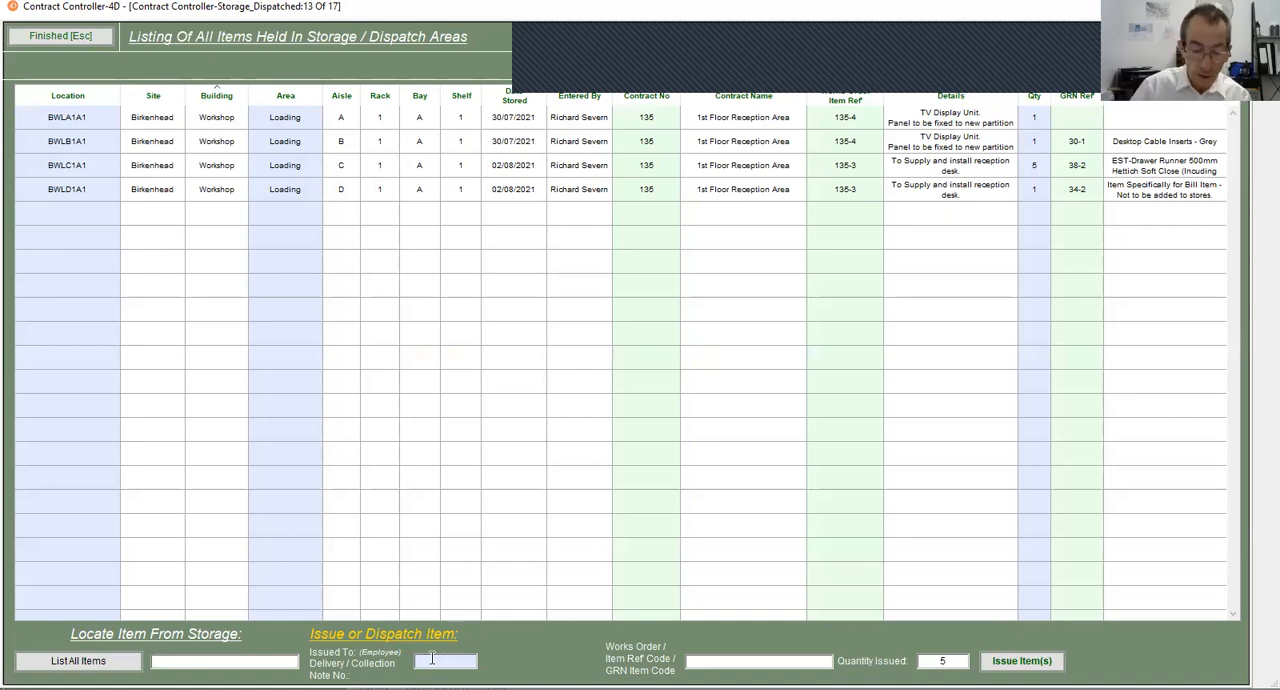
pyautogui.write('HG001')
pyautogui.press('Tab')
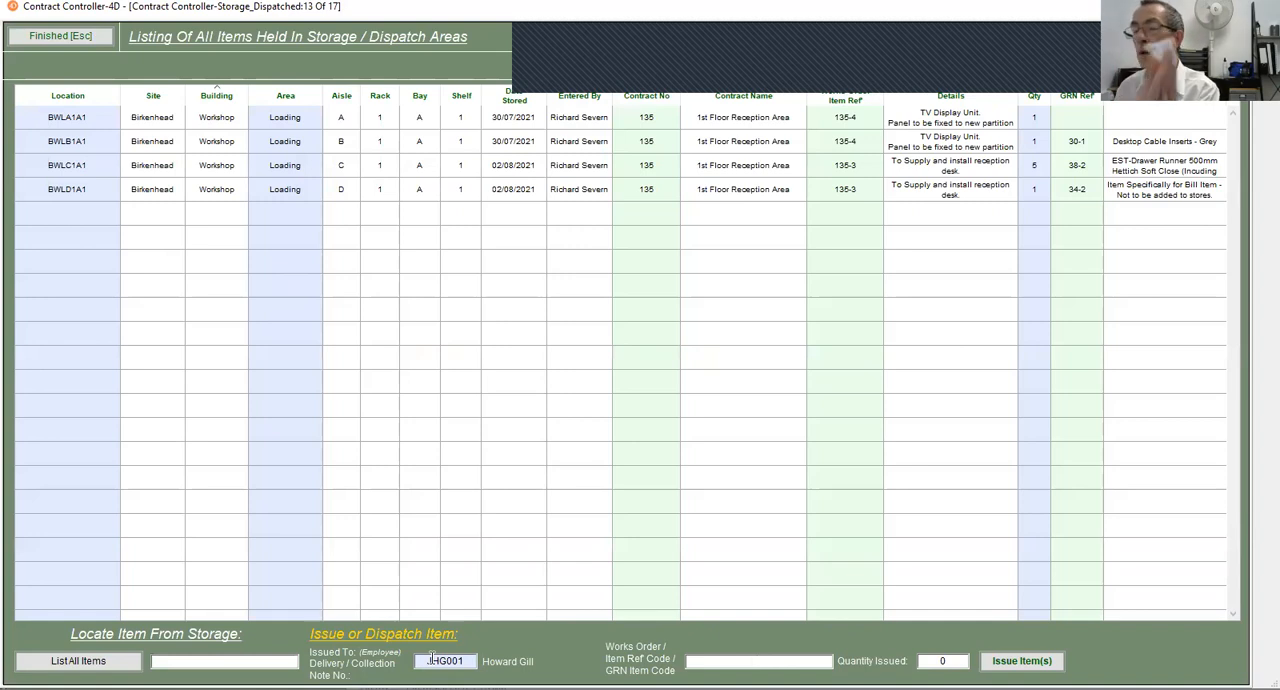
pyautogui.write('38-2')
pyautogui.press('Return')
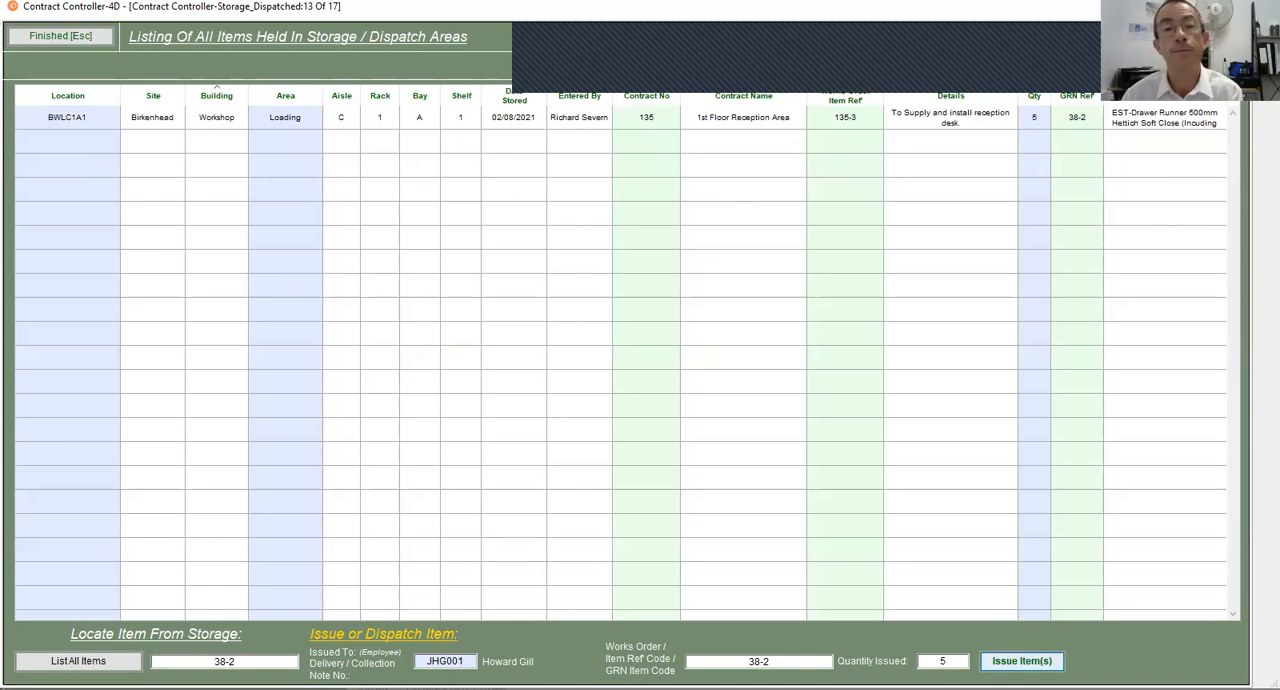
pyautogui.click(1022, 661)
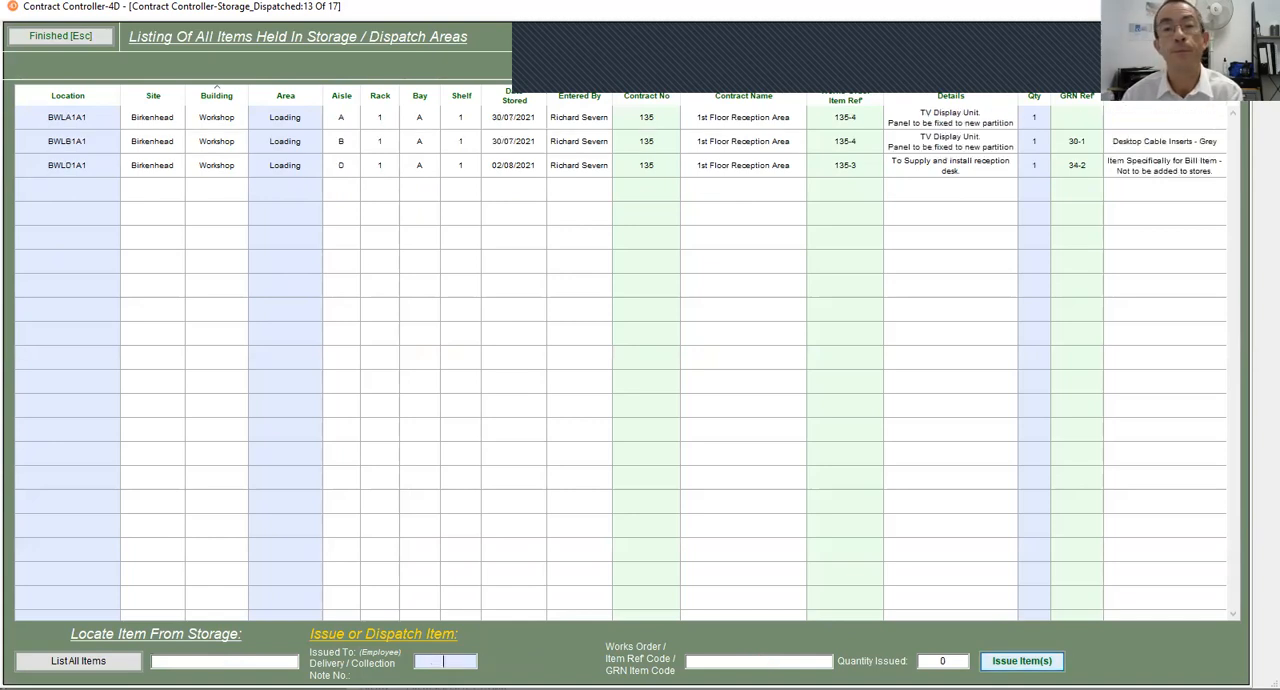
pyautogui.click(62, 36)
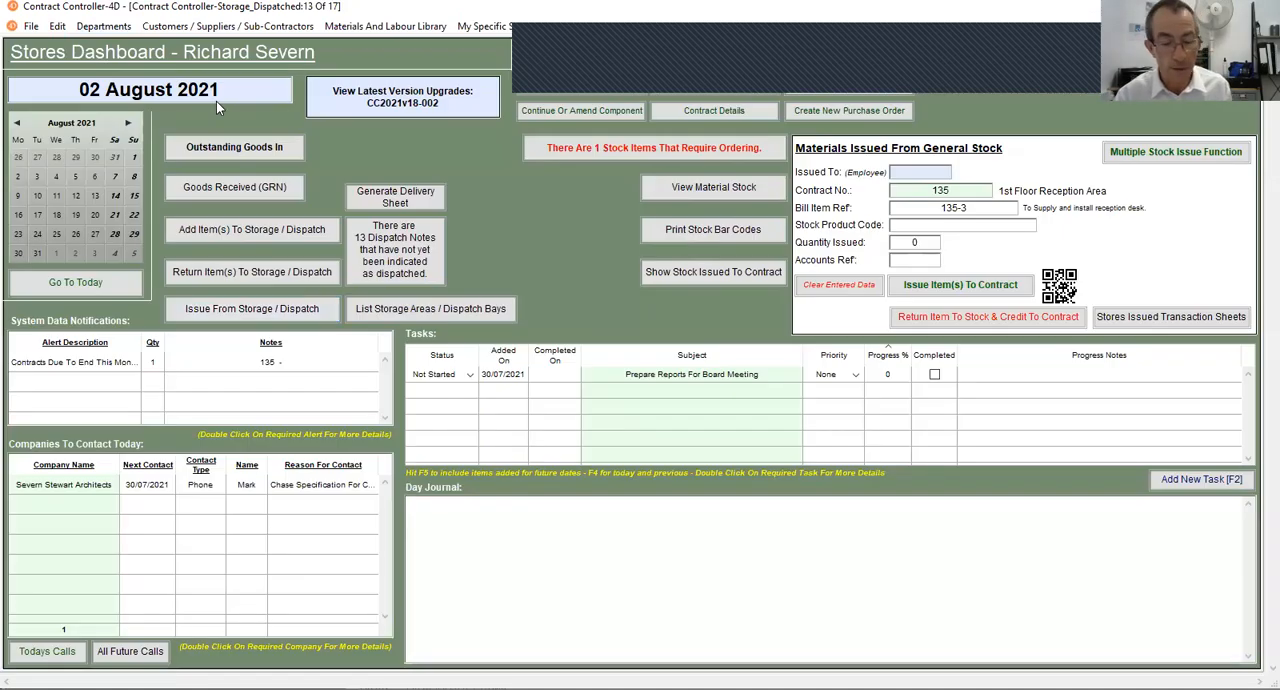
# - Search for contract 135 and open the detailed cost allocation of reception desk item 135-3
pyautogui.click(185, 147)
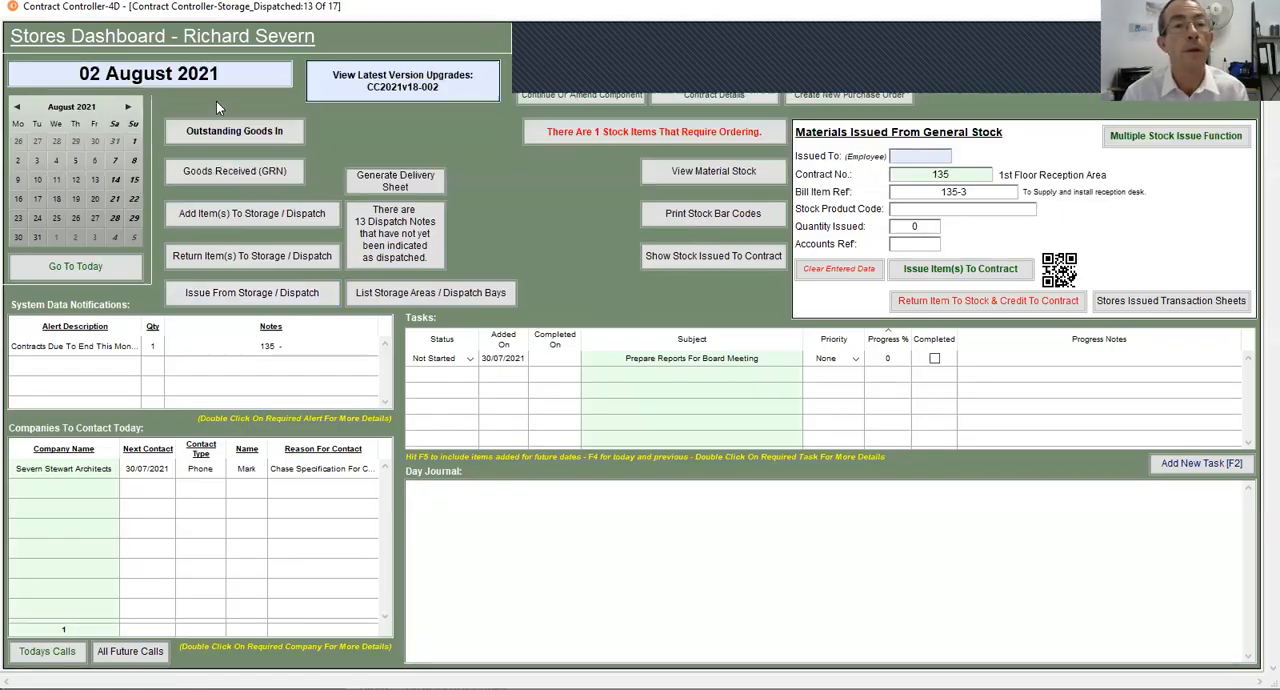
pyautogui.write('135')
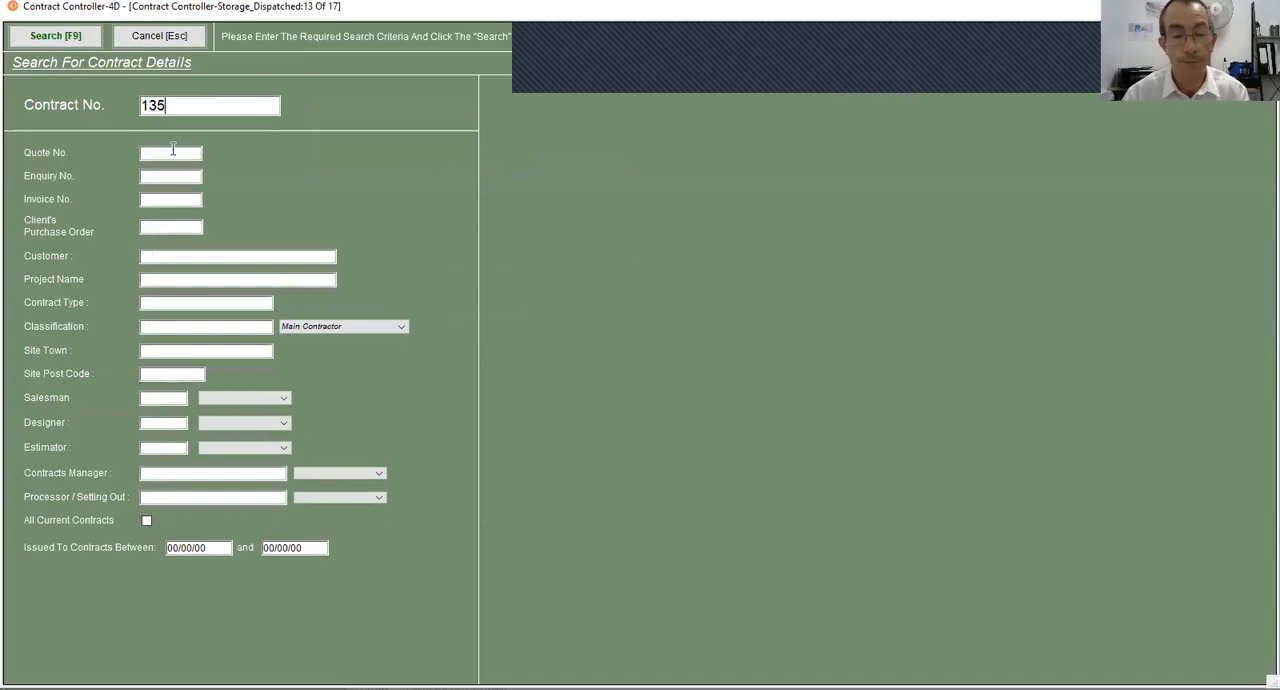
pyautogui.press('Return')
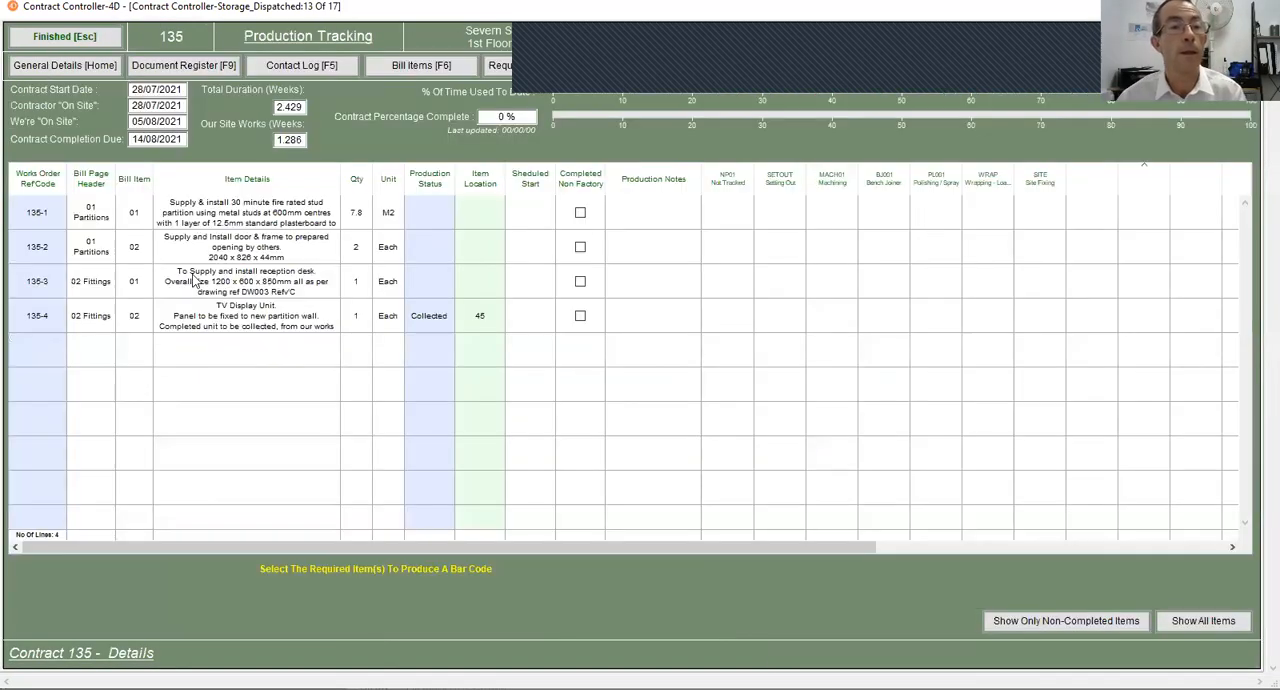
pyautogui.click(202, 281)
pyautogui.doubleClick(200, 281)
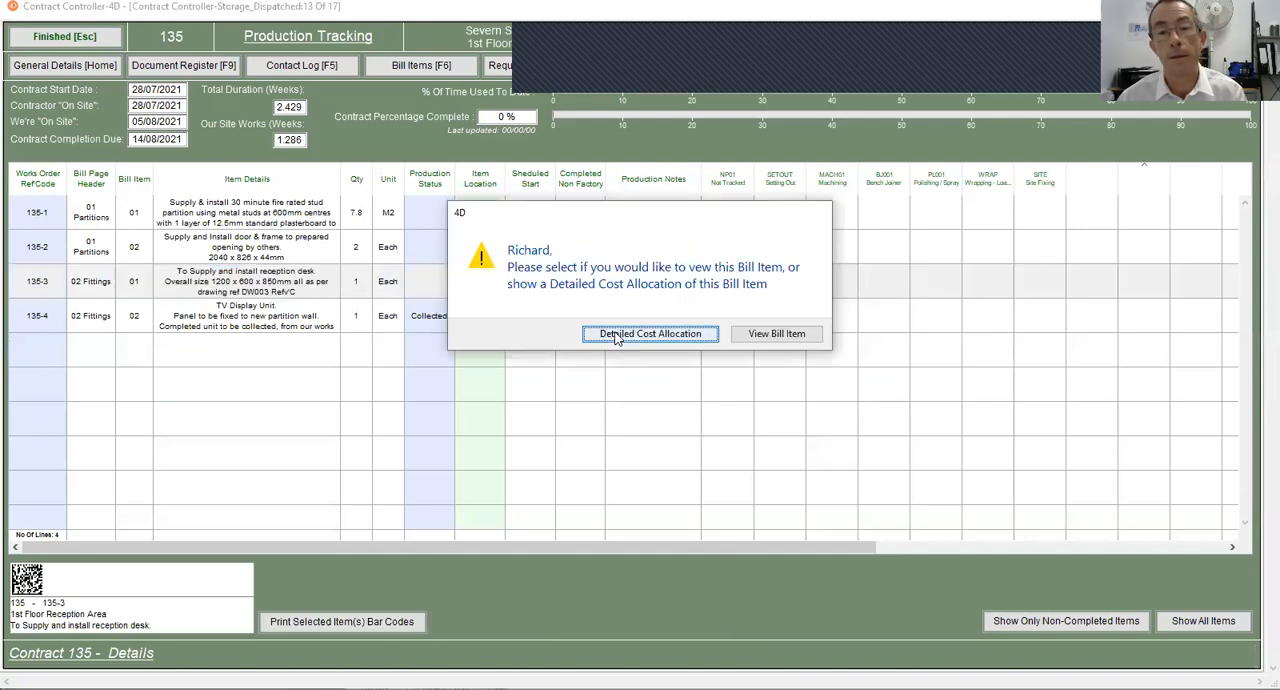
pyautogui.click(650, 334)
# - Examine the tracking history of the order 105 drawer runners with the Action column widened, then return to the Stores Dashboard
pyautogui.scroll(-1, 519, 247)
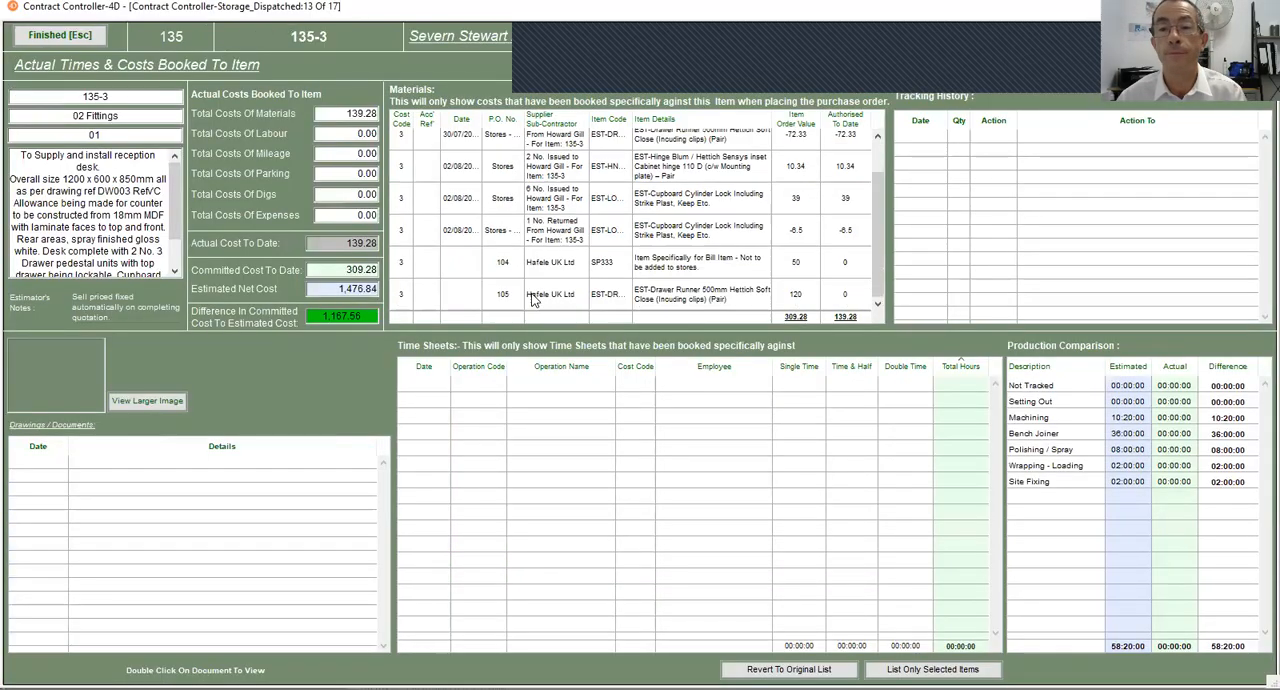
pyautogui.click(535, 295)
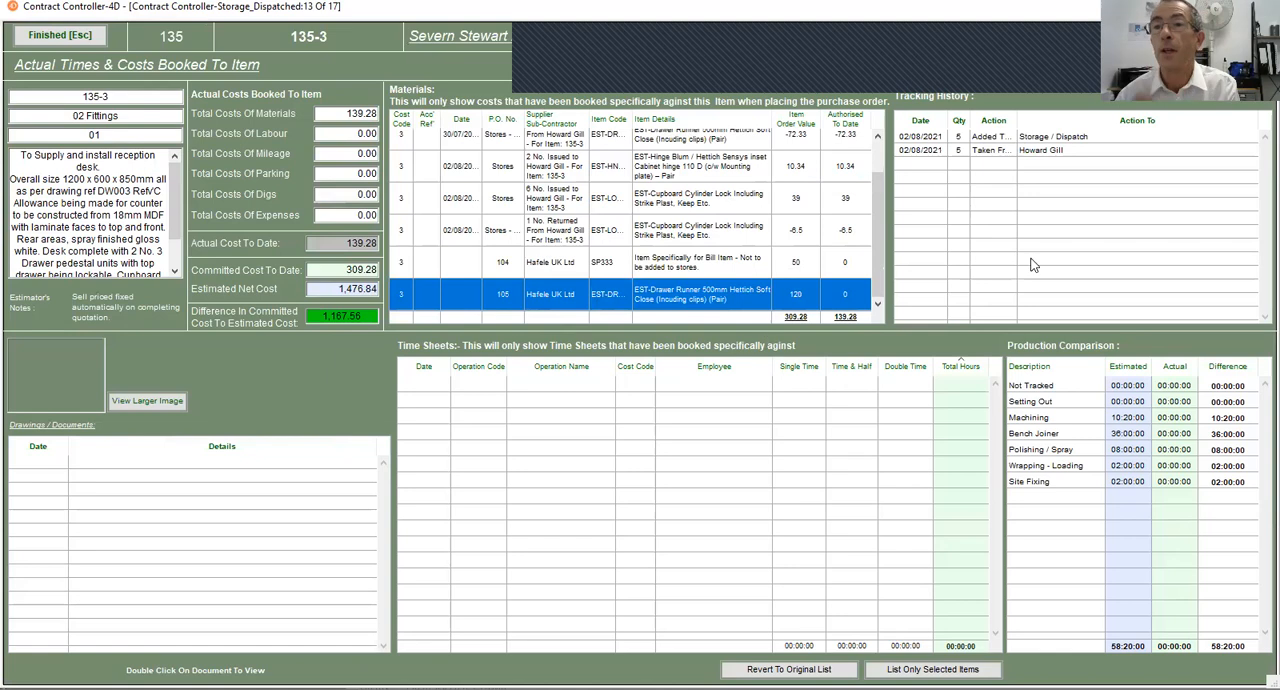
pyautogui.moveTo(1016, 120); pyautogui.dragTo(1056, 124)
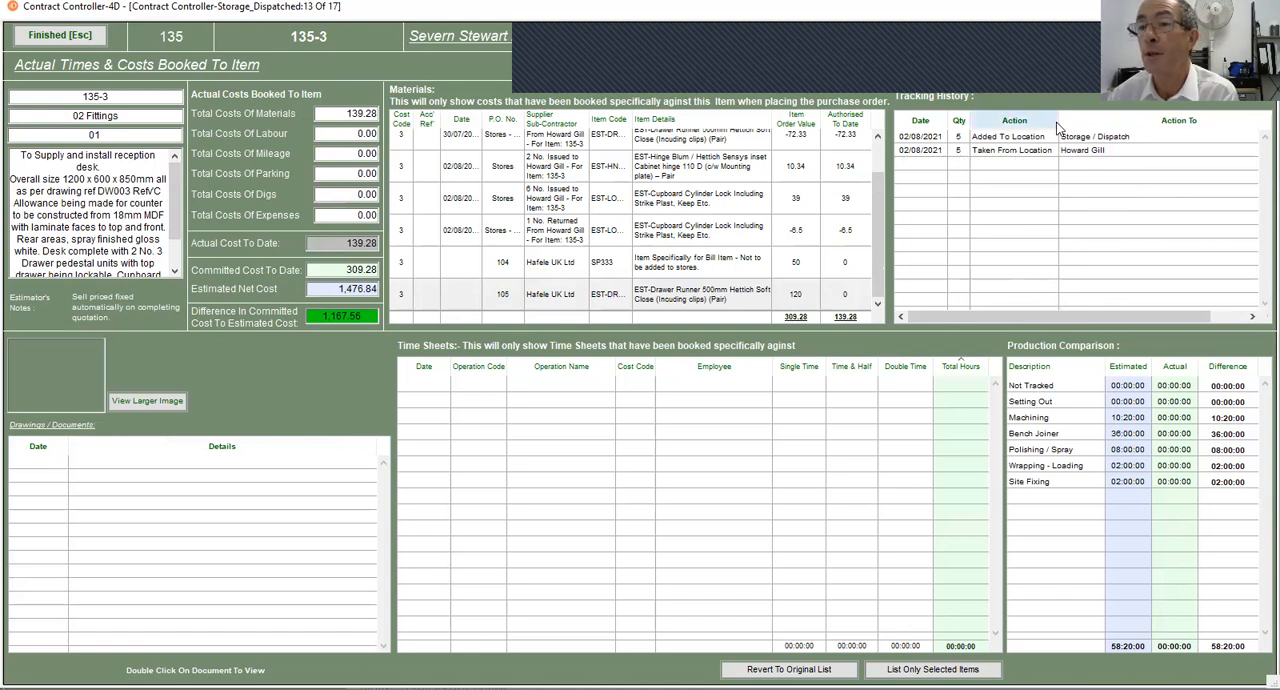
pyautogui.moveTo(1058, 124); pyautogui.dragTo(1067, 124)
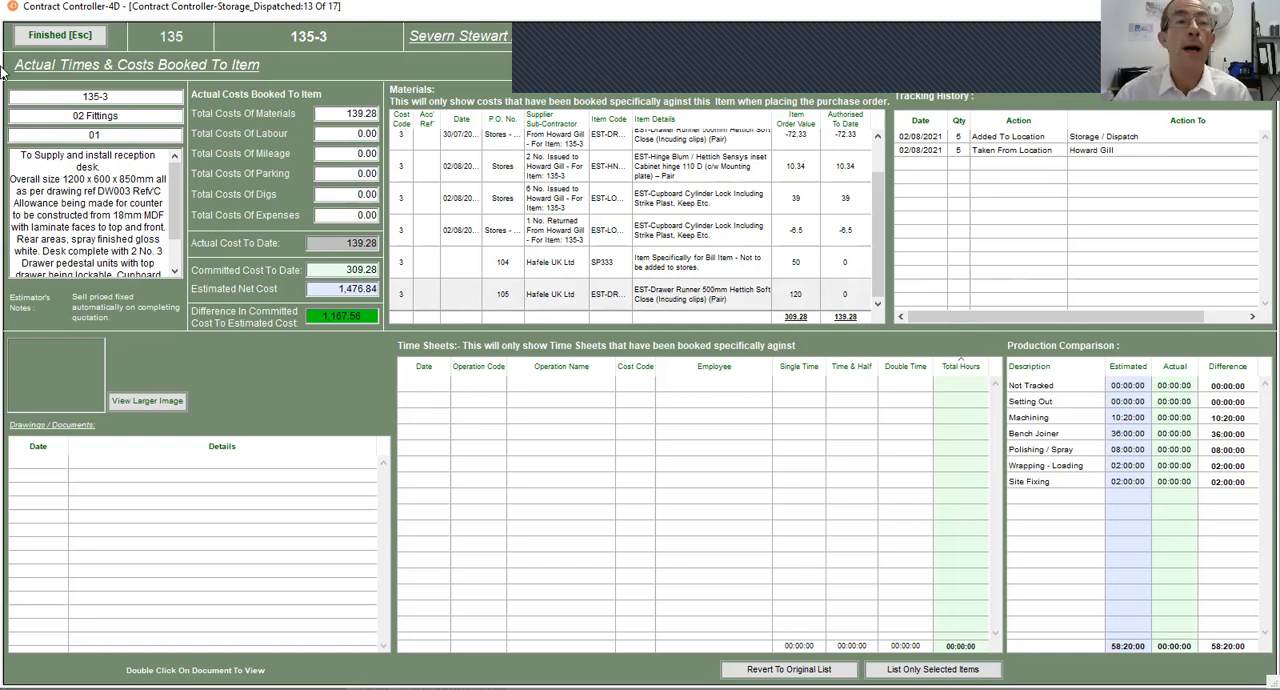
pyautogui.click(56, 36)
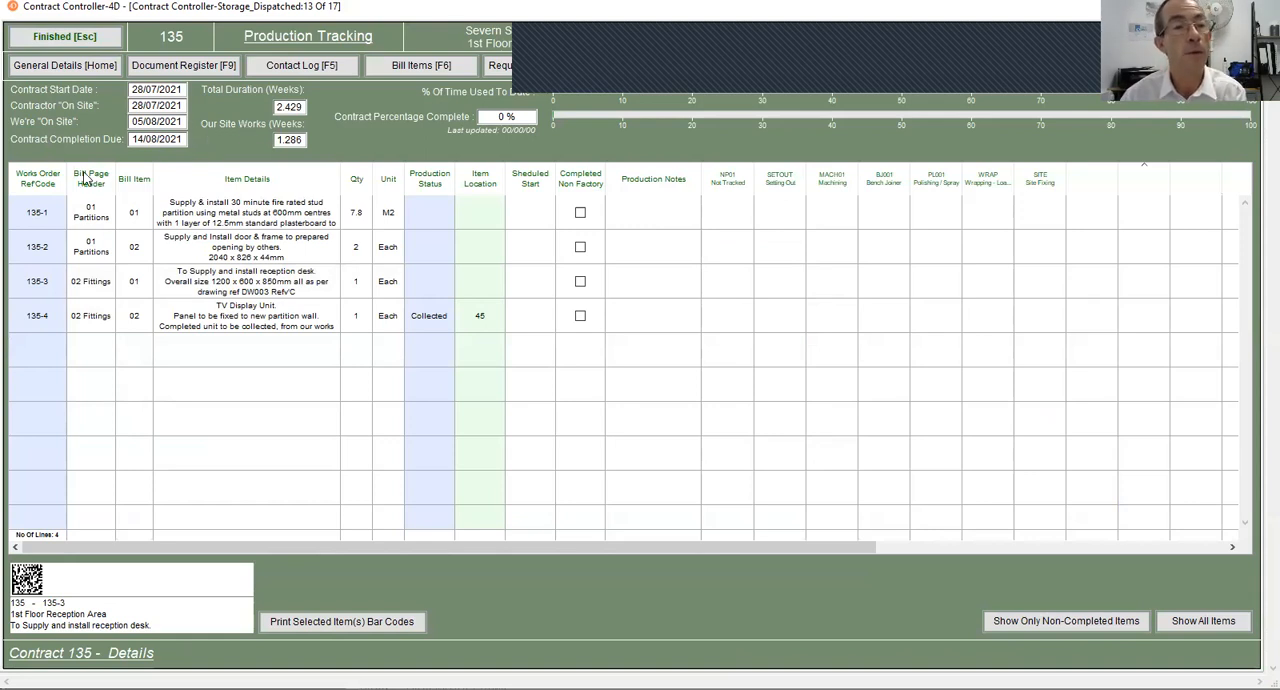
pyautogui.click(54, 37)
pyautogui.click(159, 36)
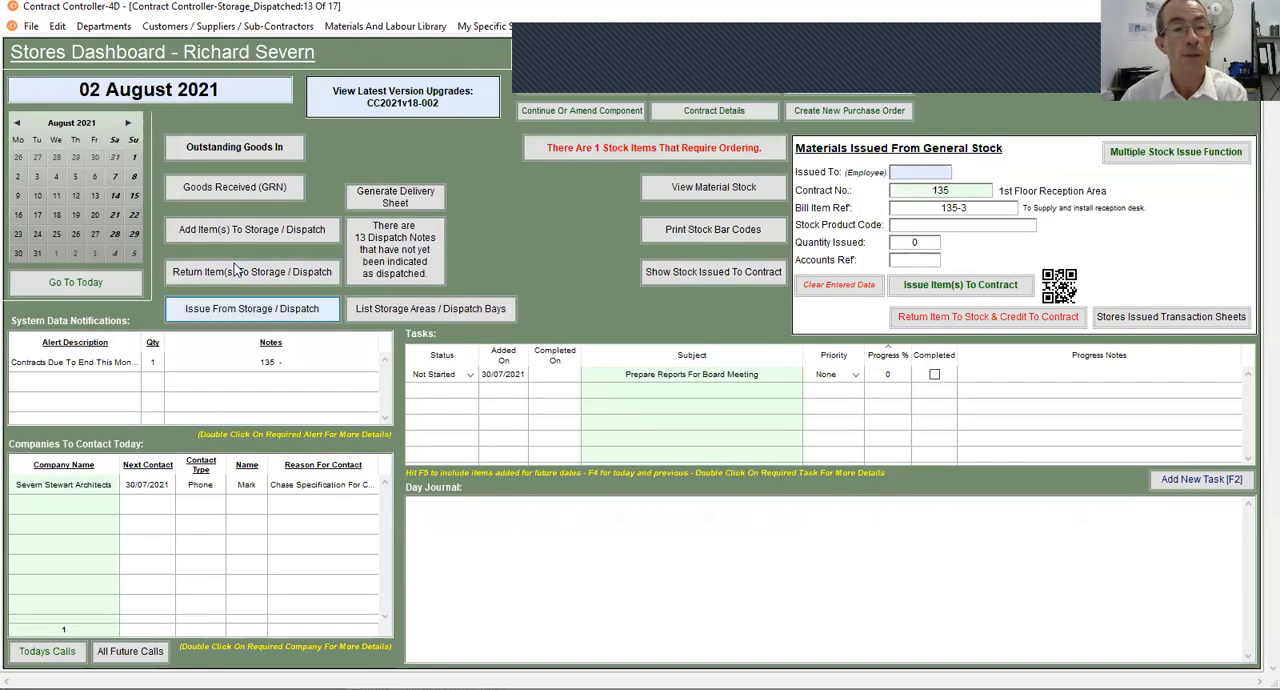
# - Return 1 of item 38-2 from the employee to location BWLC1A1, then check its entry in the storage listing and close it
pyautogui.click(278, 280)
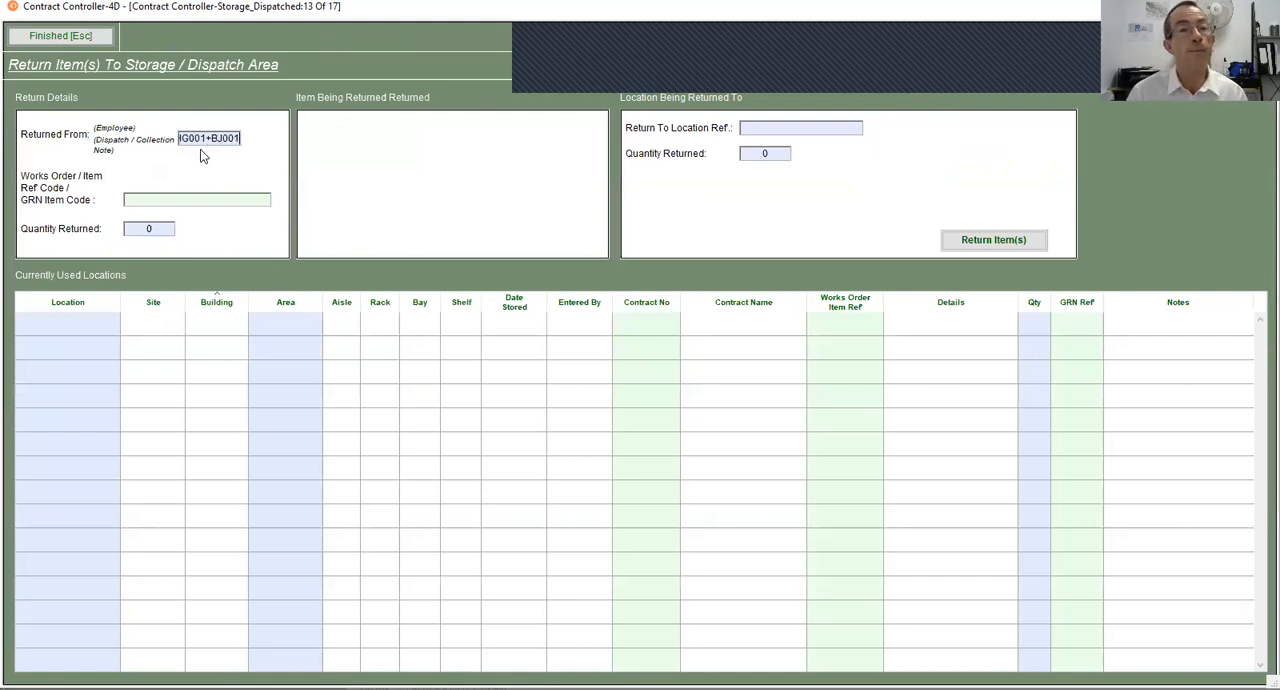
pyautogui.press('Return')
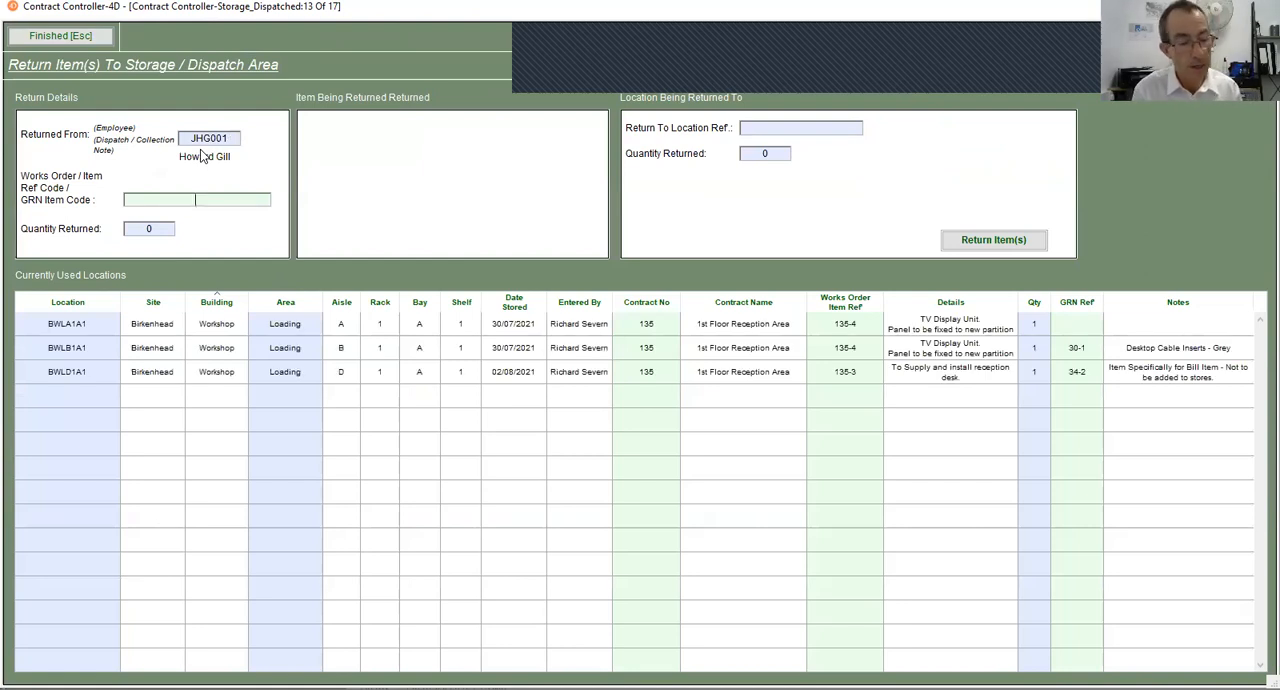
pyautogui.write('38-2')
pyautogui.press('Return')
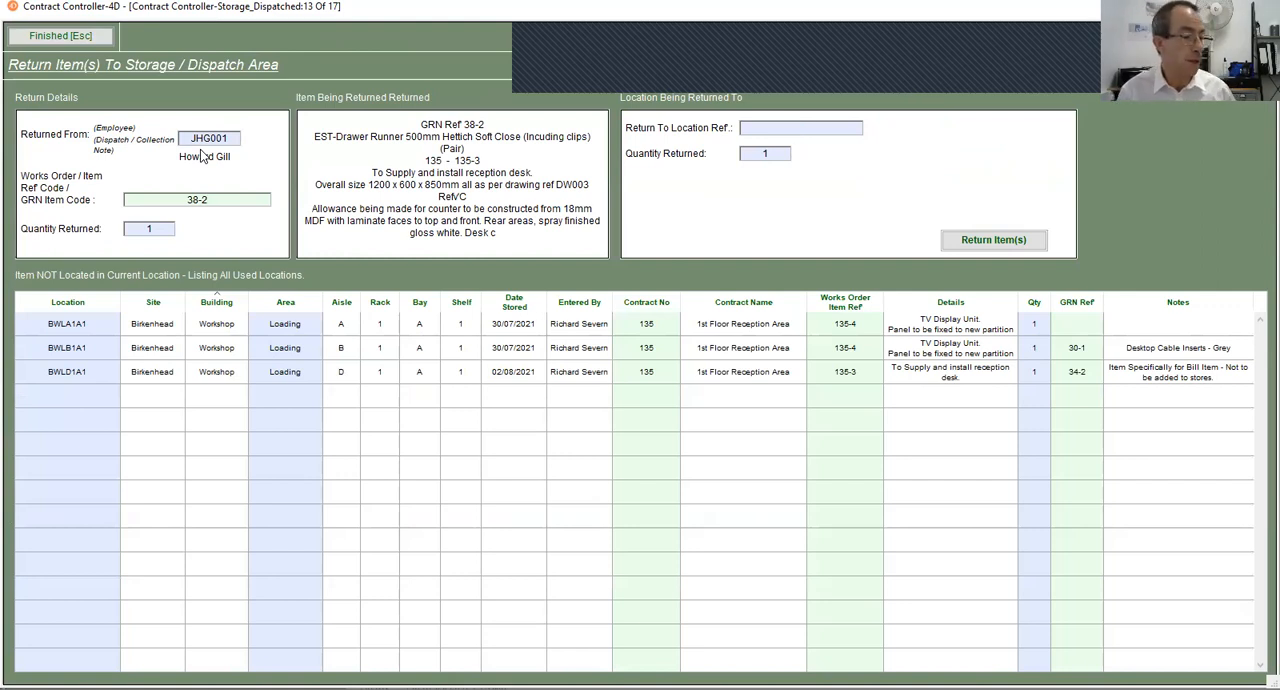
pyautogui.write('BWLC1A1')
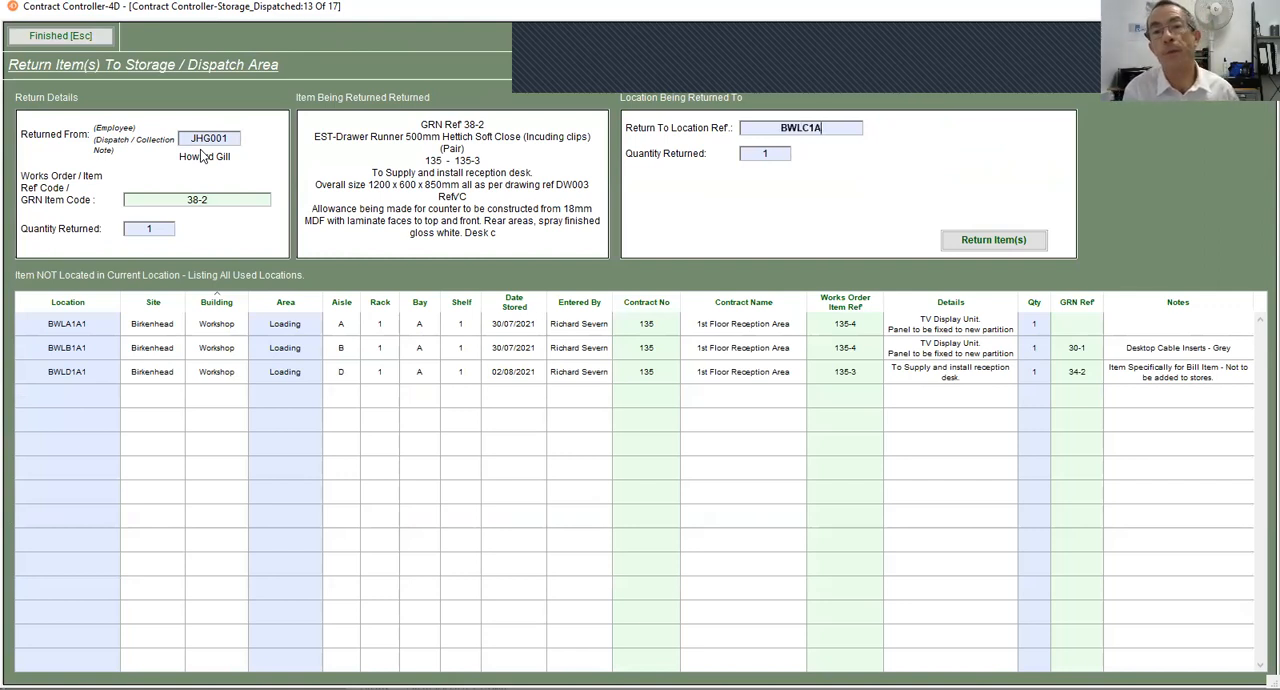
pyautogui.press('Return')
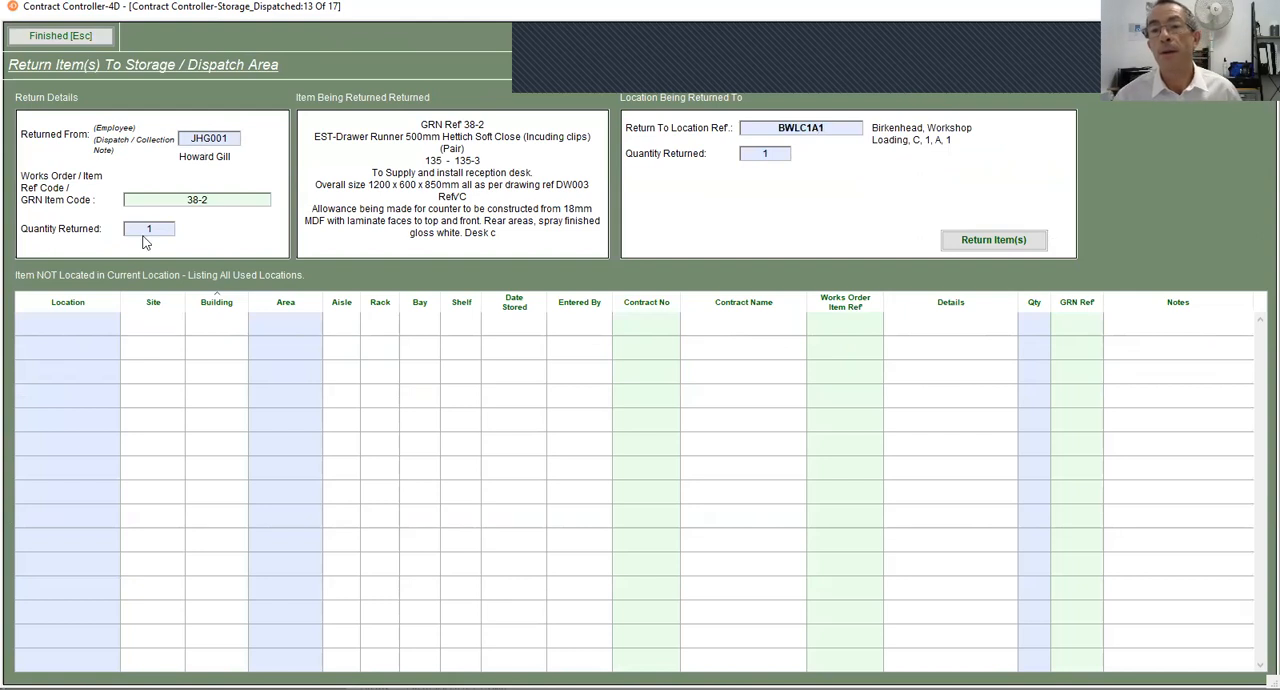
pyautogui.click(970, 237)
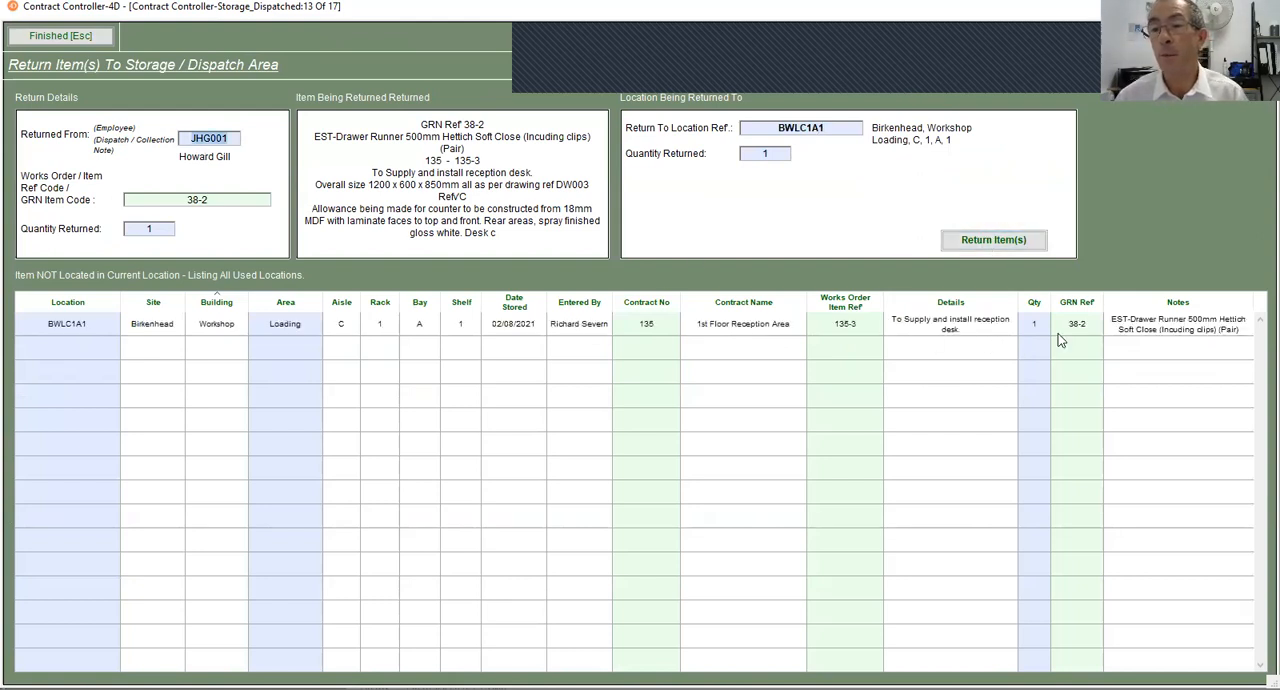
pyautogui.click(80, 37)
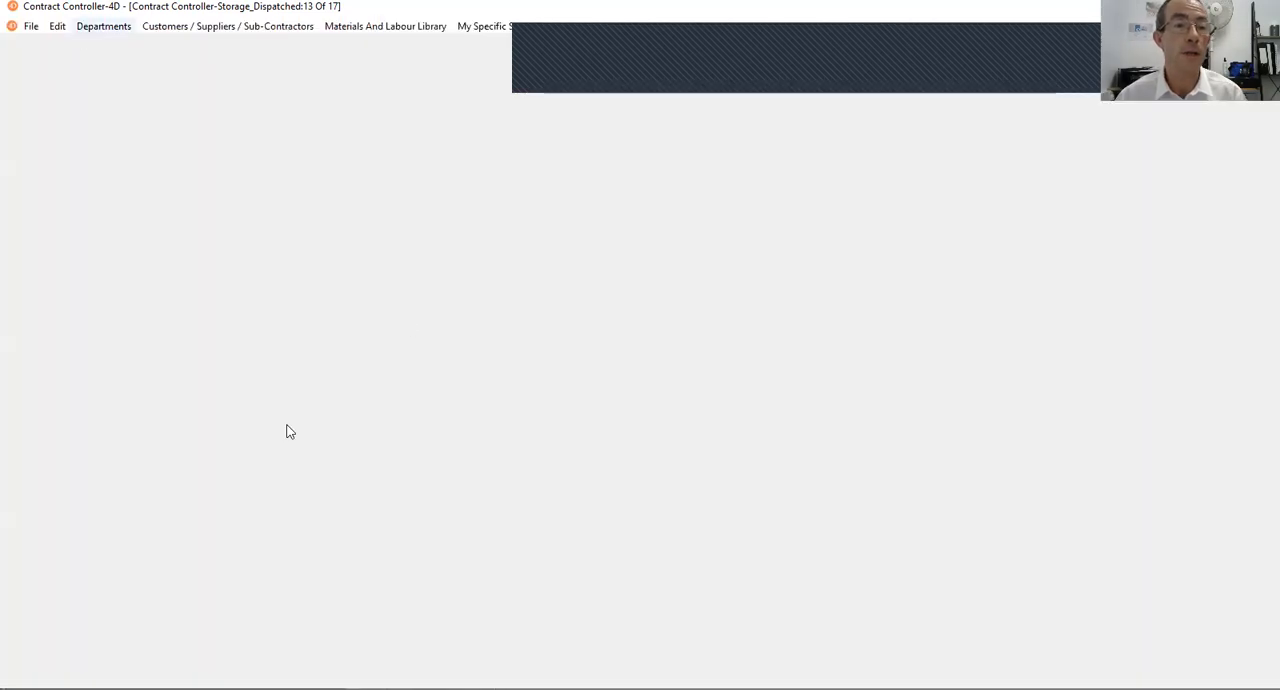
pyautogui.click(228, 313)
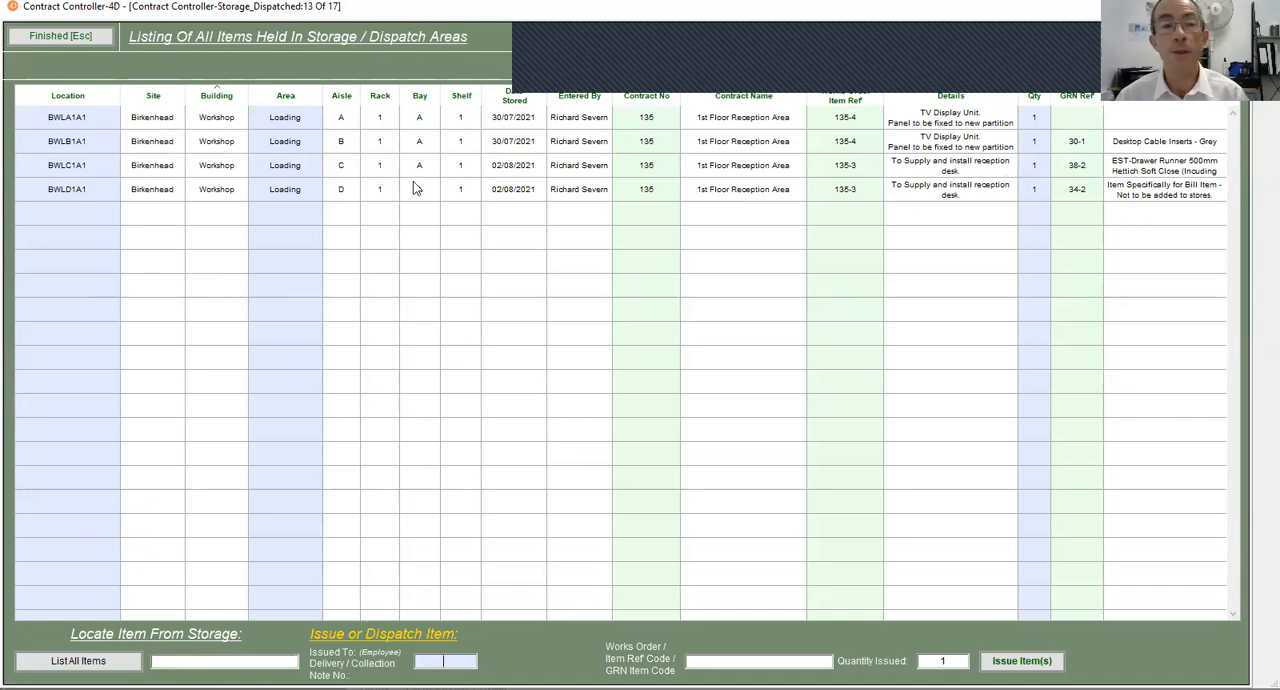
pyautogui.click(81, 38)
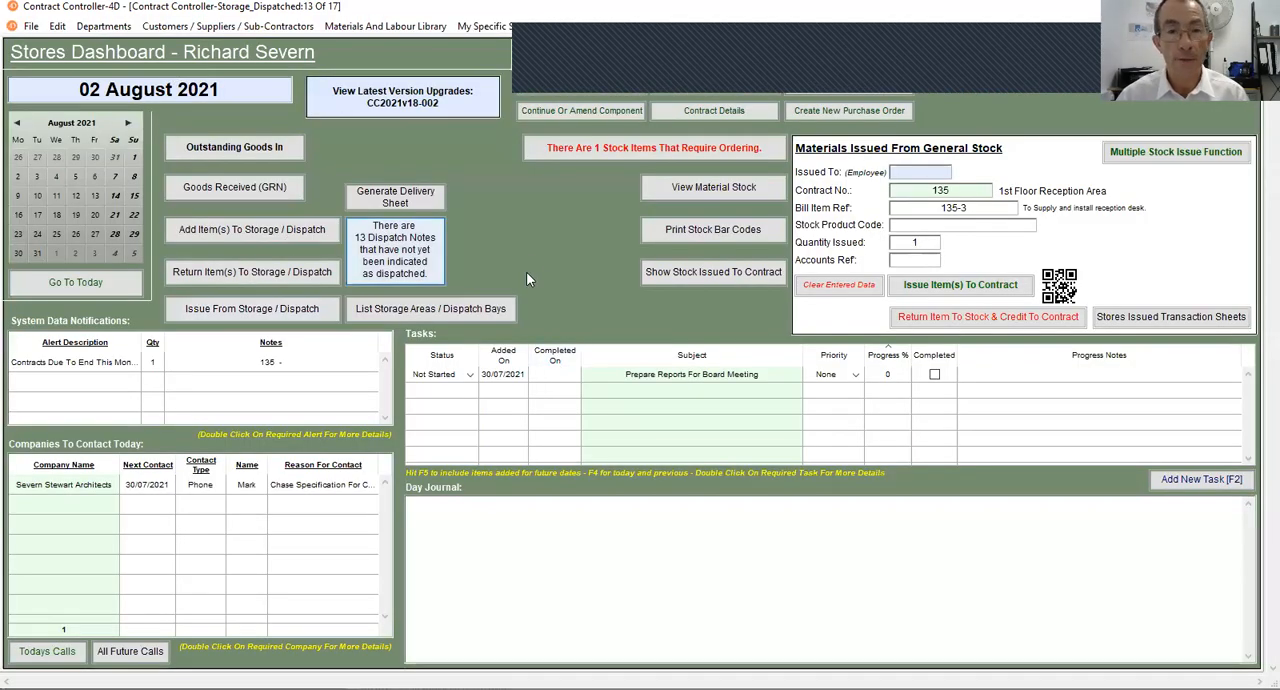
# - Find contract 135 again and reopen the detailed cost allocation for reception desk item 135-3
pyautogui.hotkey('ctrl', 'f')
pyautogui.write('135')
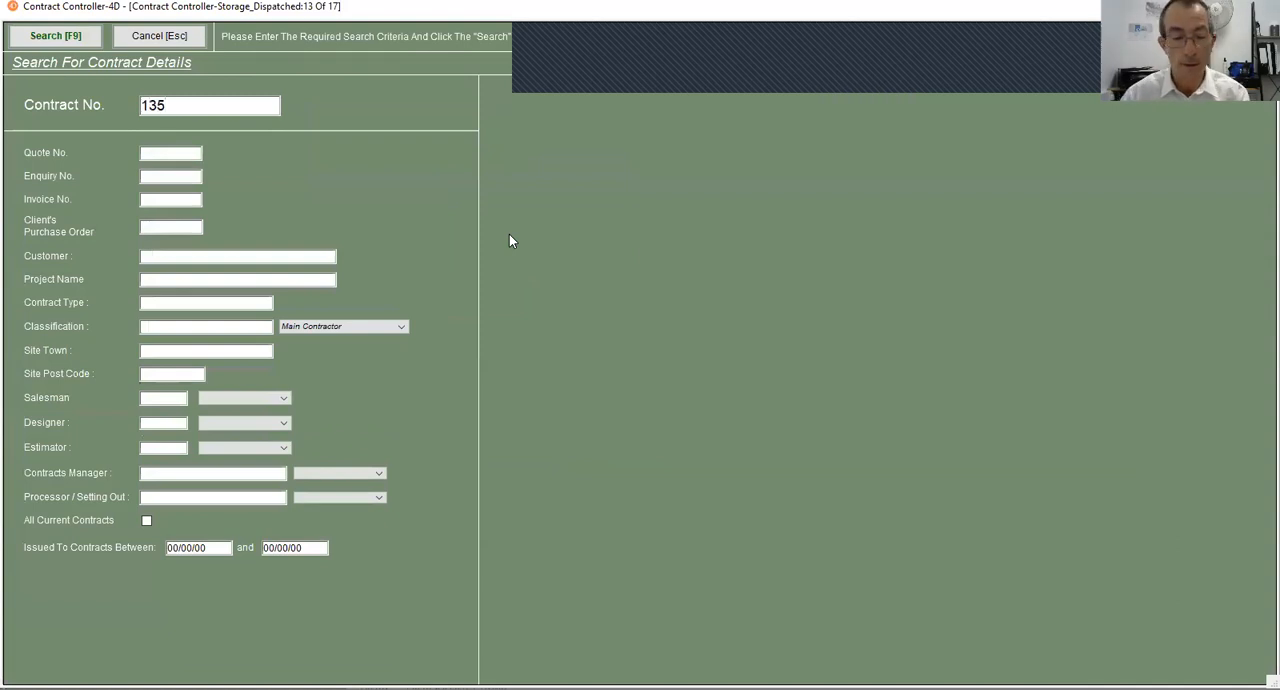
pyautogui.press('Return')
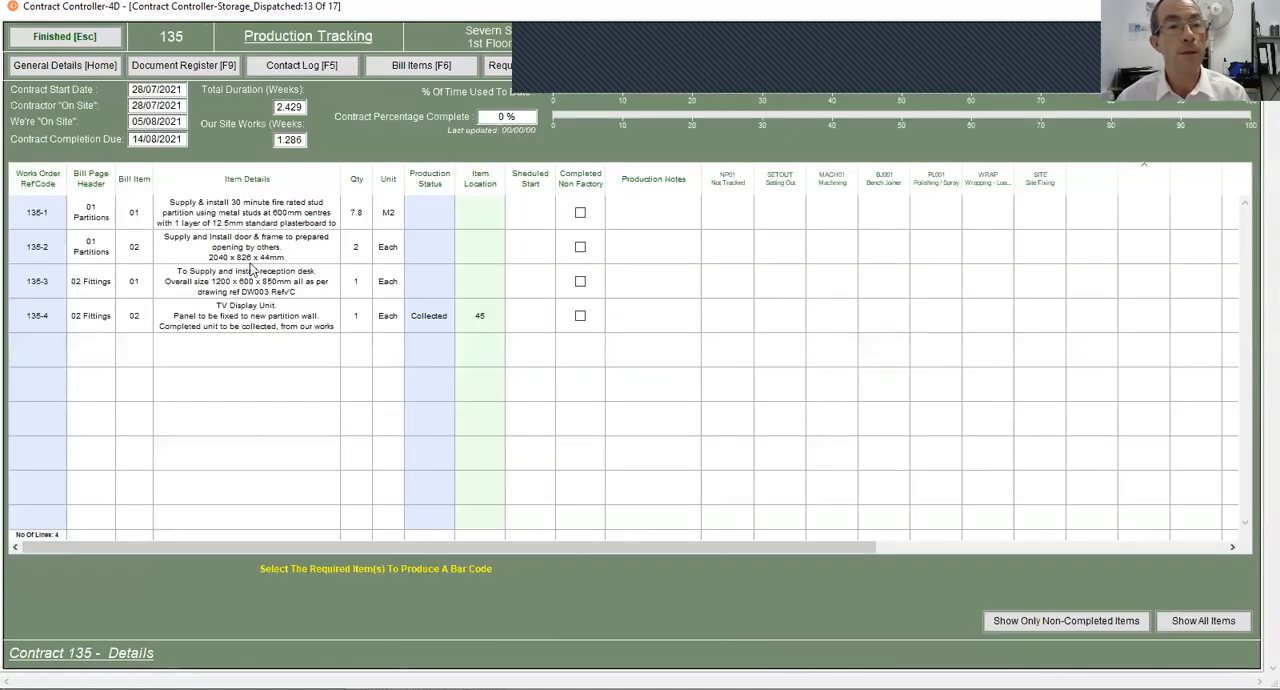
pyautogui.click(230, 284)
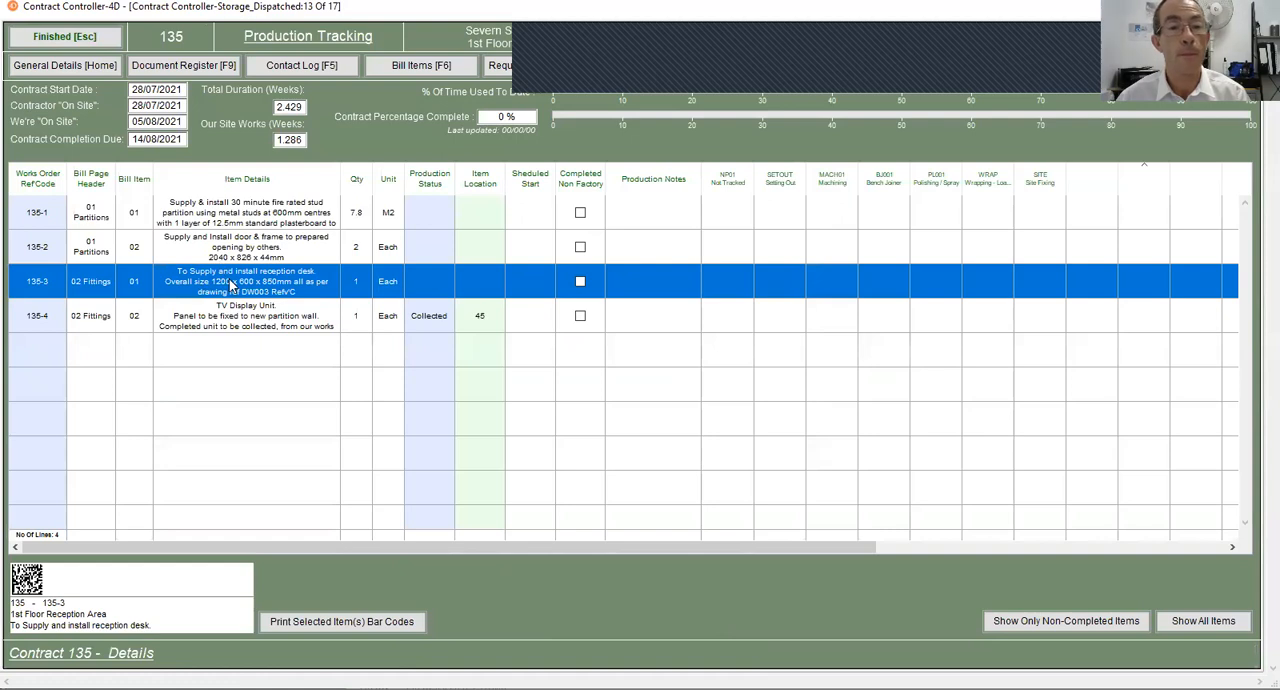
pyautogui.doubleClick(230, 284)
pyautogui.click(574, 336)
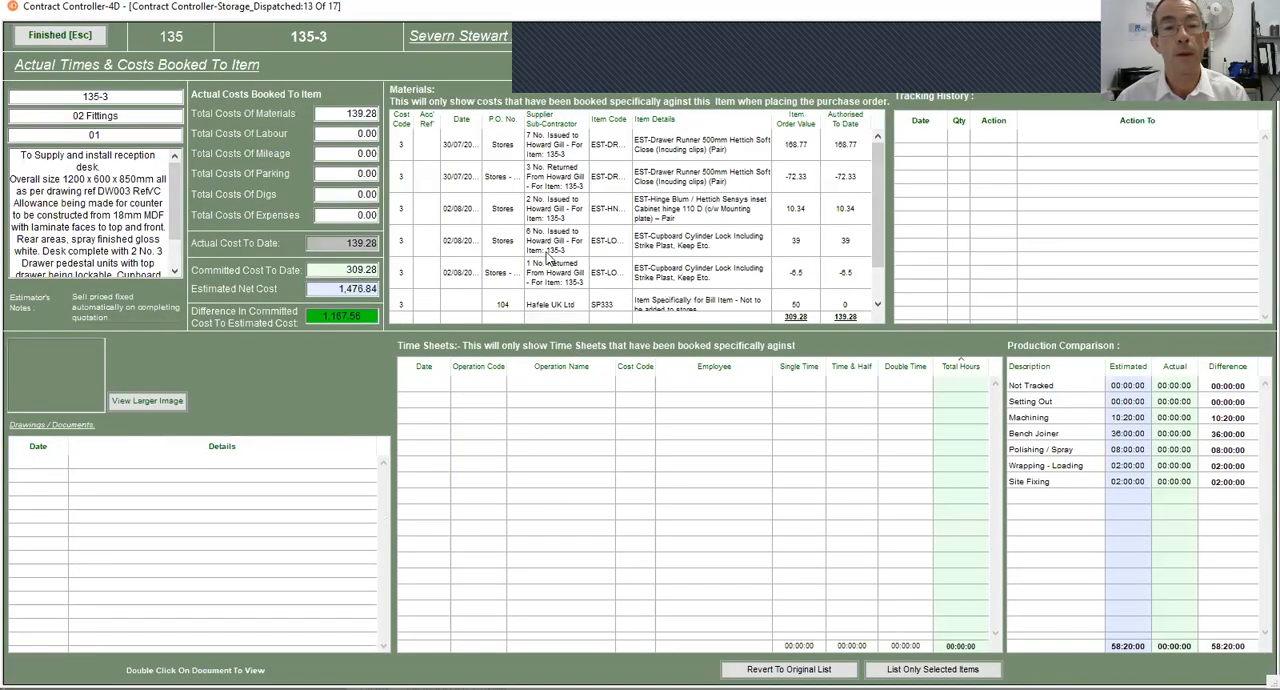
# - Recheck the order 105 drawer runners' tracking history for the returned item, widening the Action column, then go back to the Stores Dashboard
pyautogui.scroll(-1, 770, 265)
pyautogui.click(578, 300)
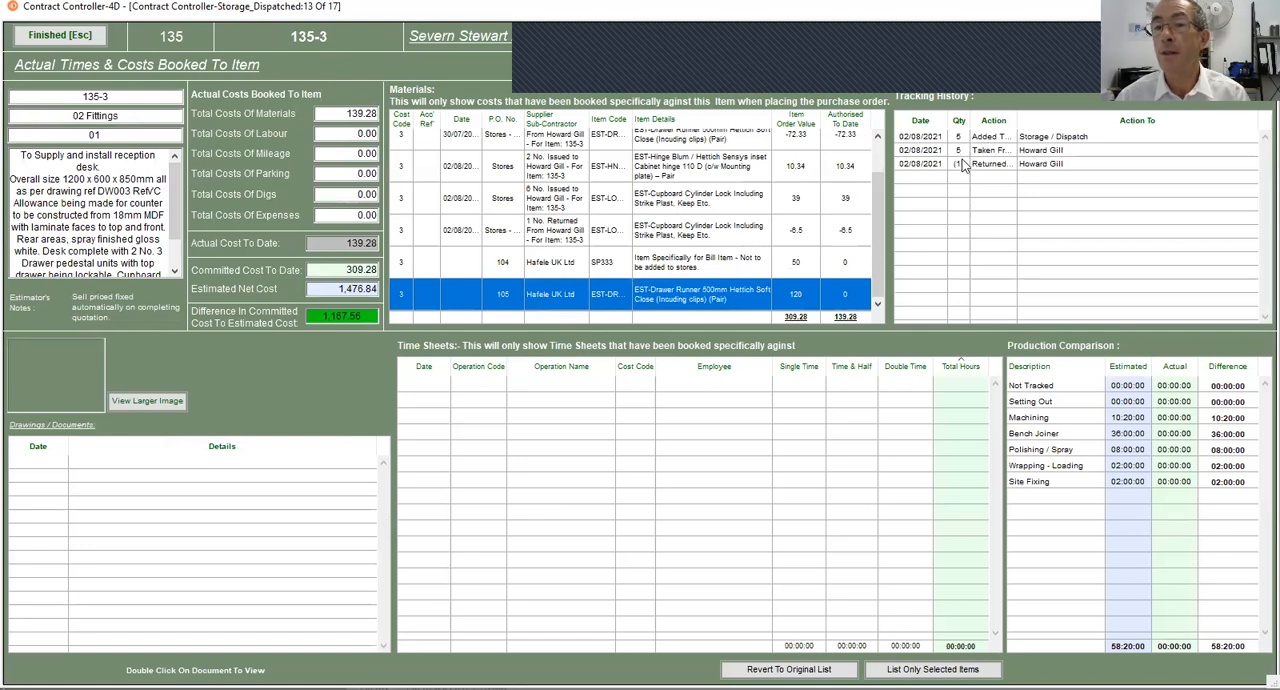
pyautogui.moveTo(1020, 120); pyautogui.dragTo(1062, 120)
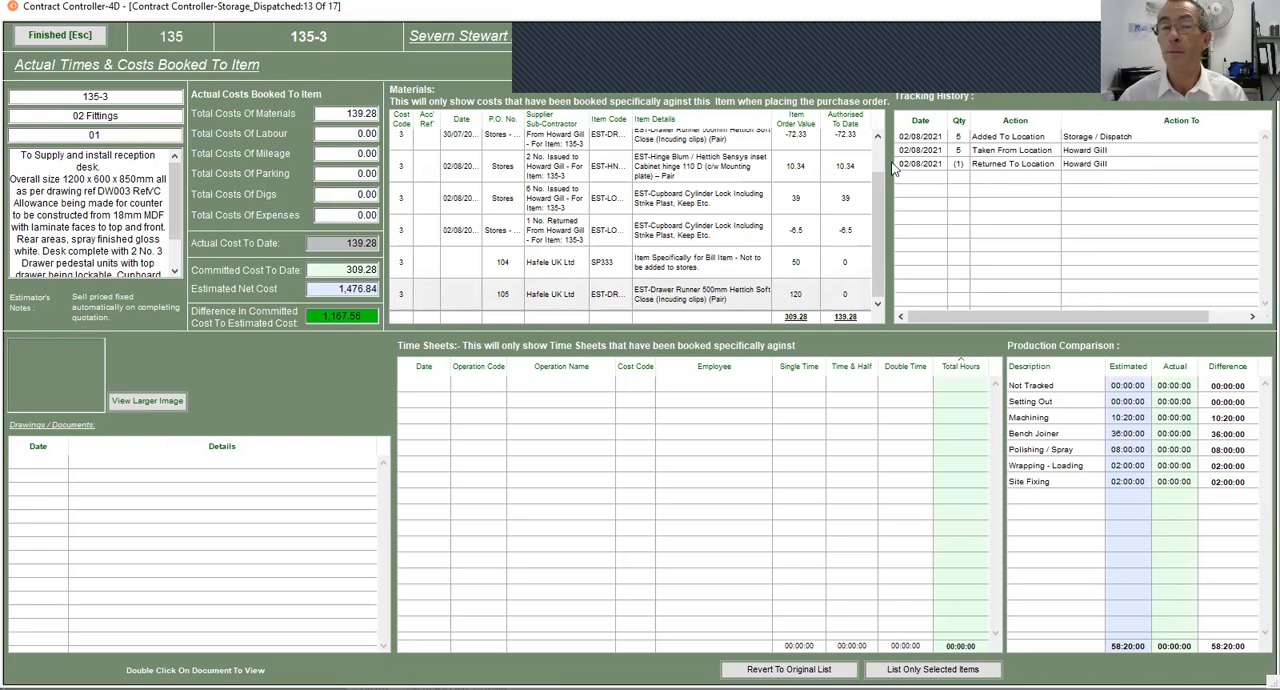
pyautogui.click(98, 38)
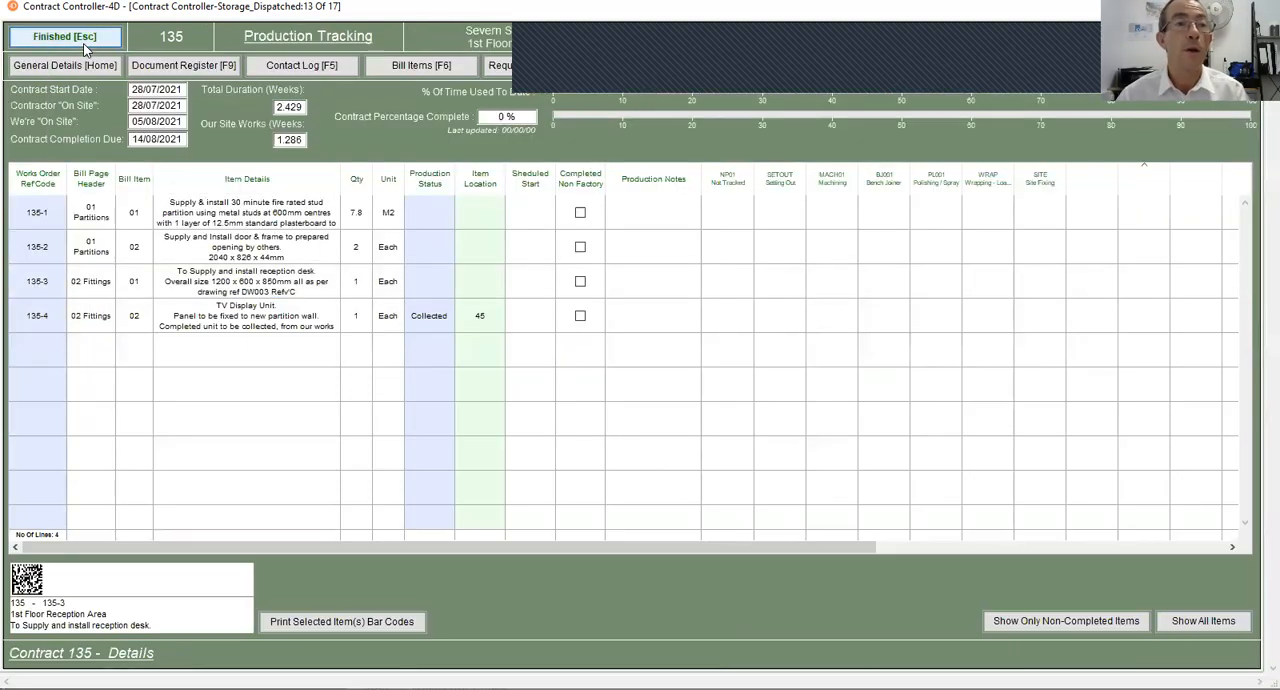
pyautogui.click(82, 39)
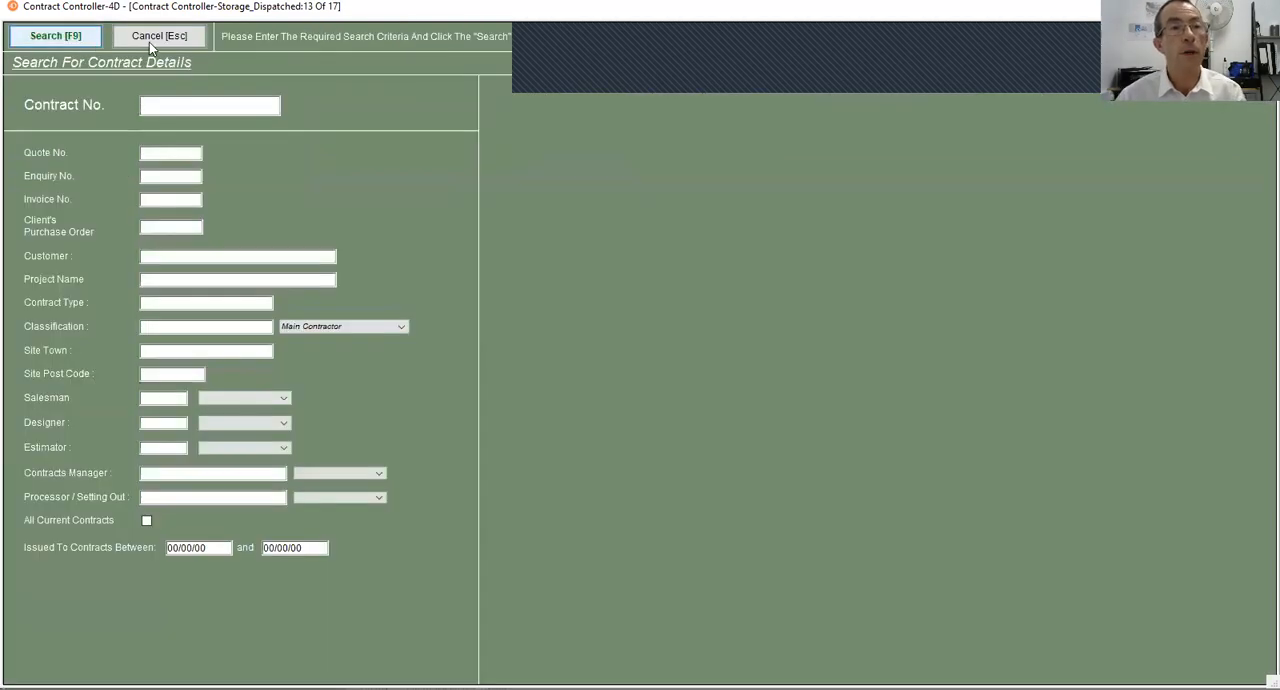
pyautogui.click(155, 37)
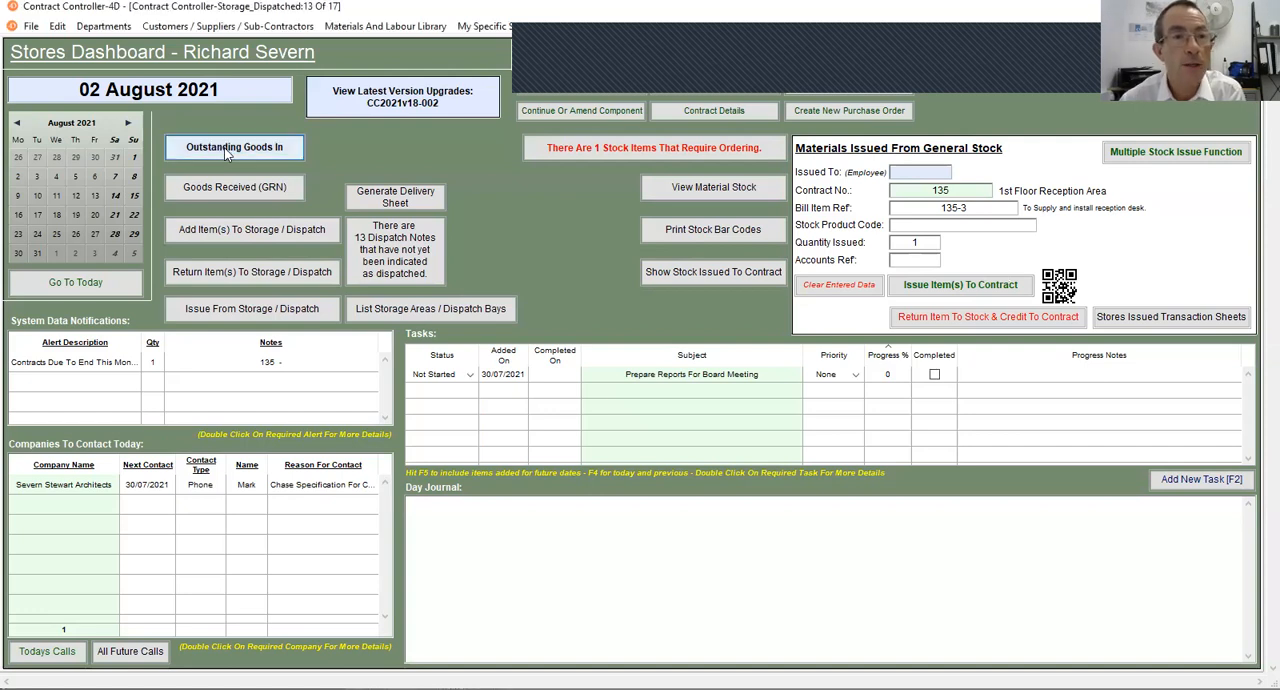
# - Review the factory's outstanding deliveries, then return to the Stores Dashboard
pyautogui.click(226, 150)
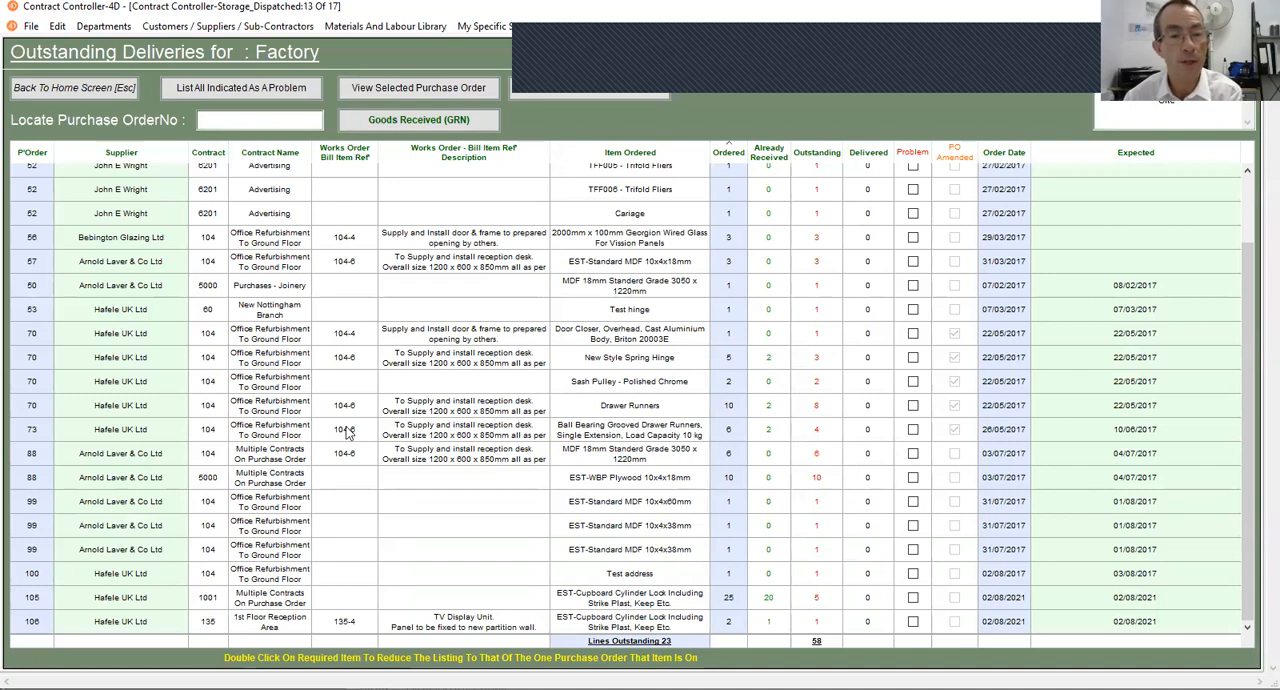
pyautogui.click(50, 90)
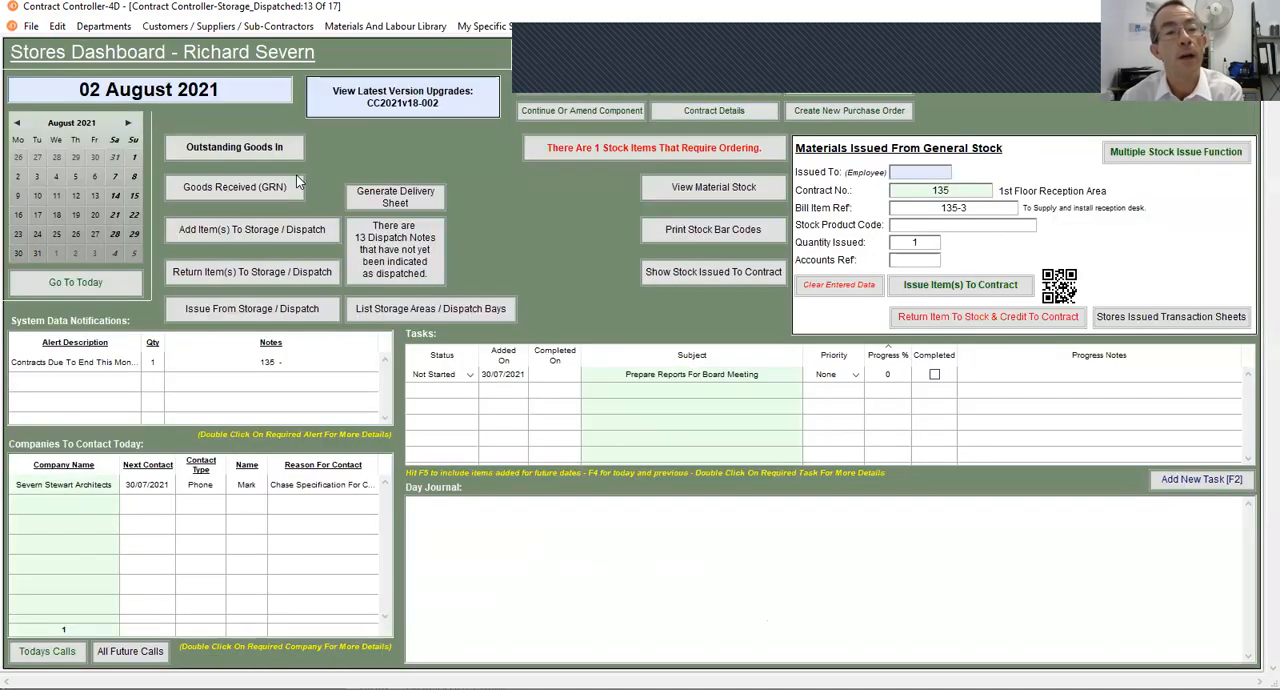
# - Search the existing goods received notes for those with date received 02.08.21
pyautogui.click(250, 188)
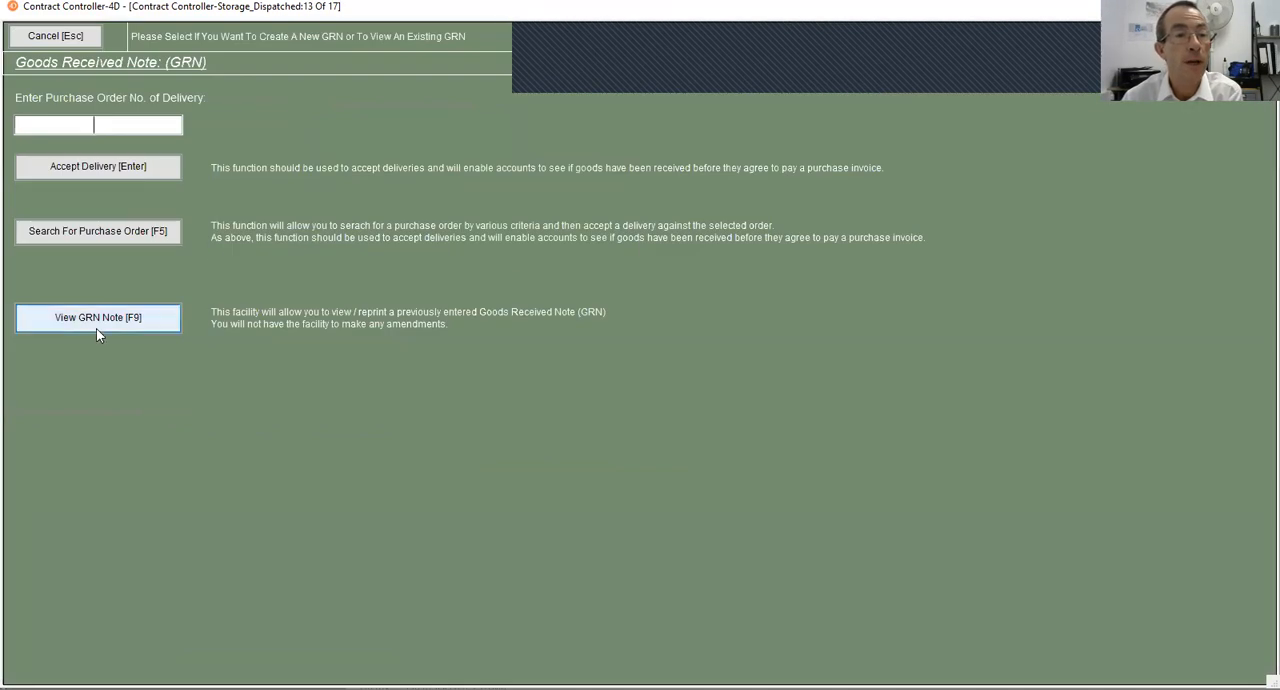
pyautogui.click(120, 320)
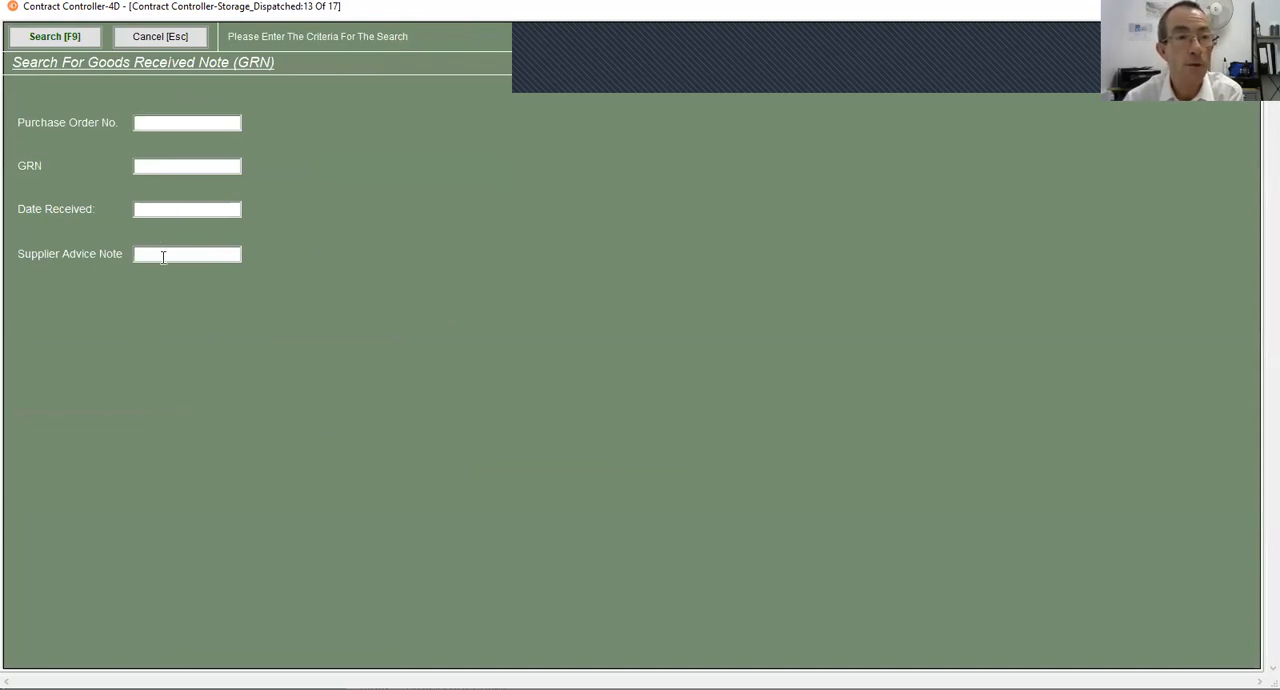
pyautogui.click(178, 208)
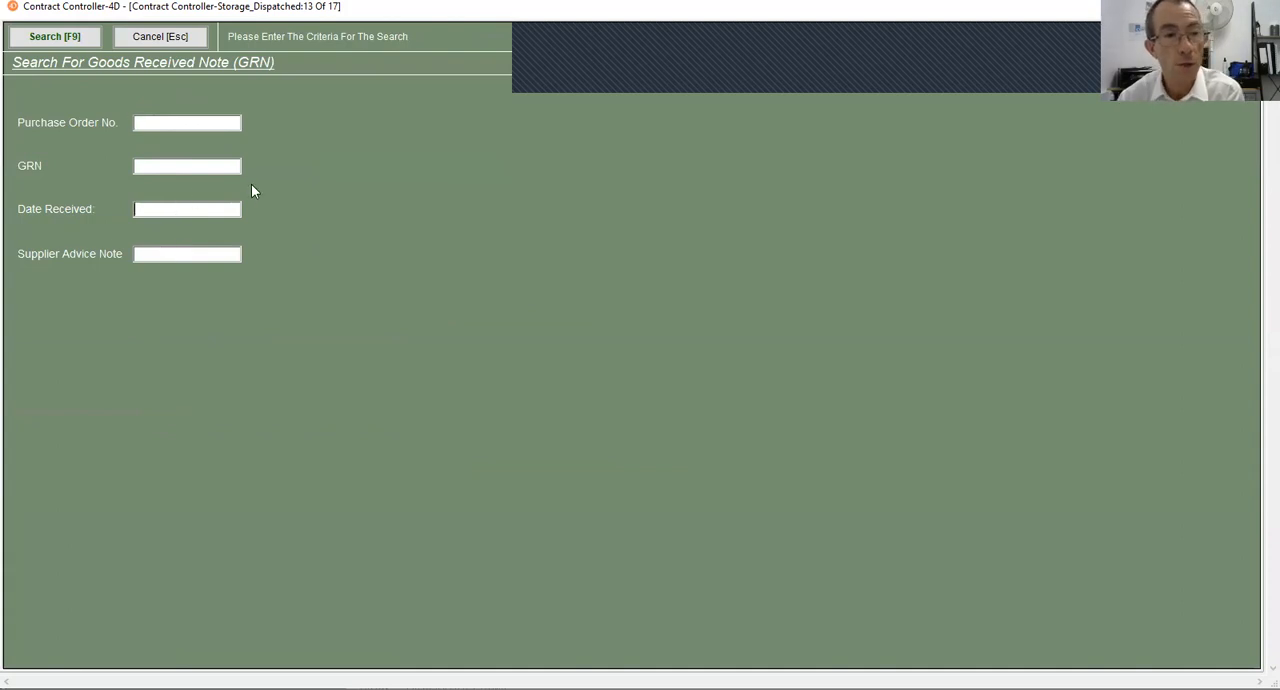
pyautogui.write('02')
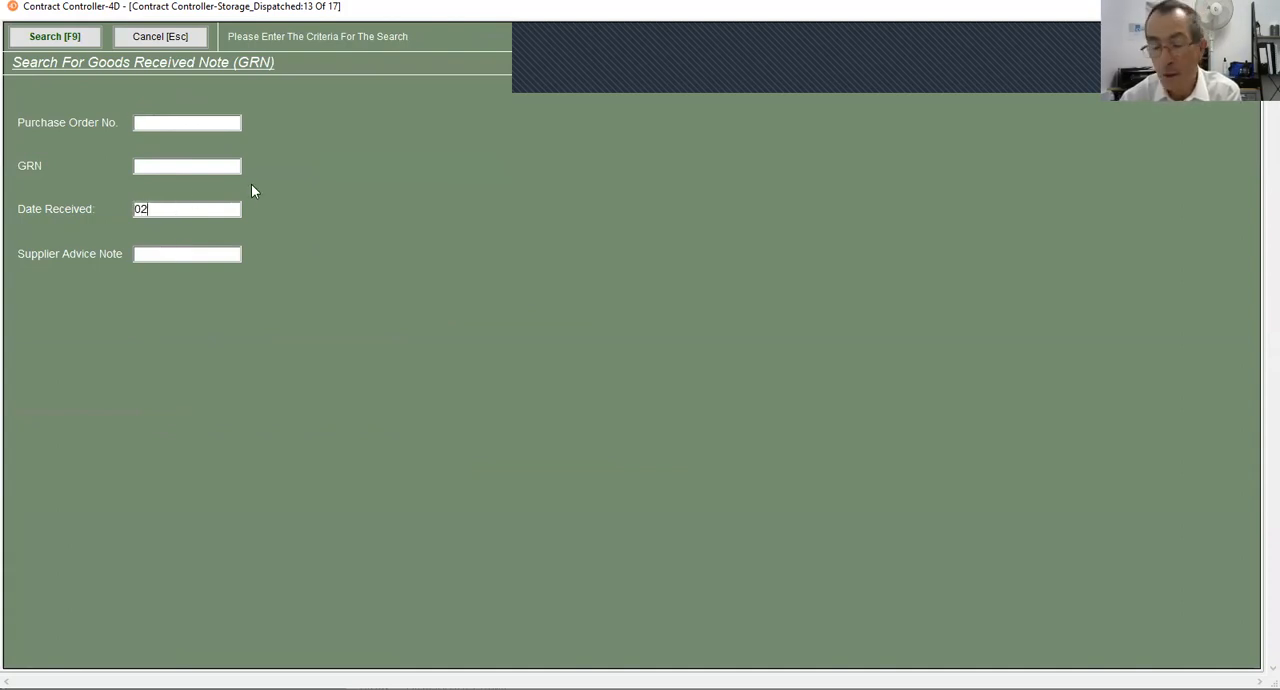
pyautogui.write('.08.21')
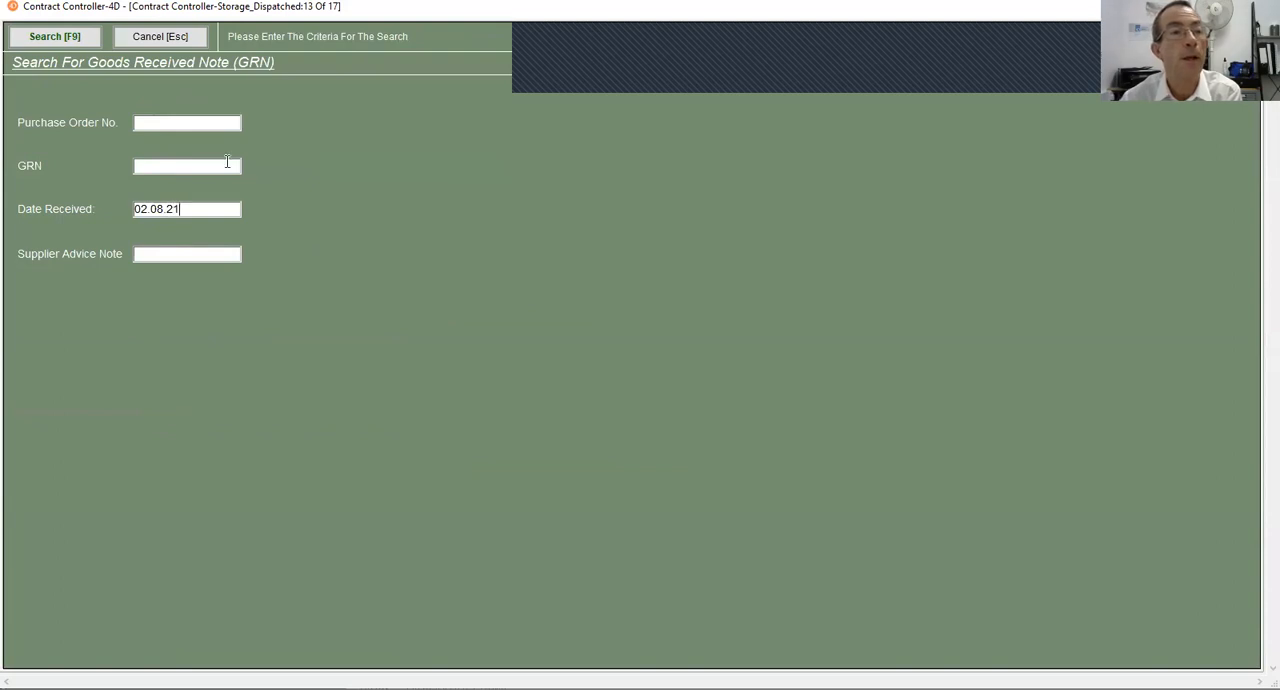
pyautogui.click(45, 40)
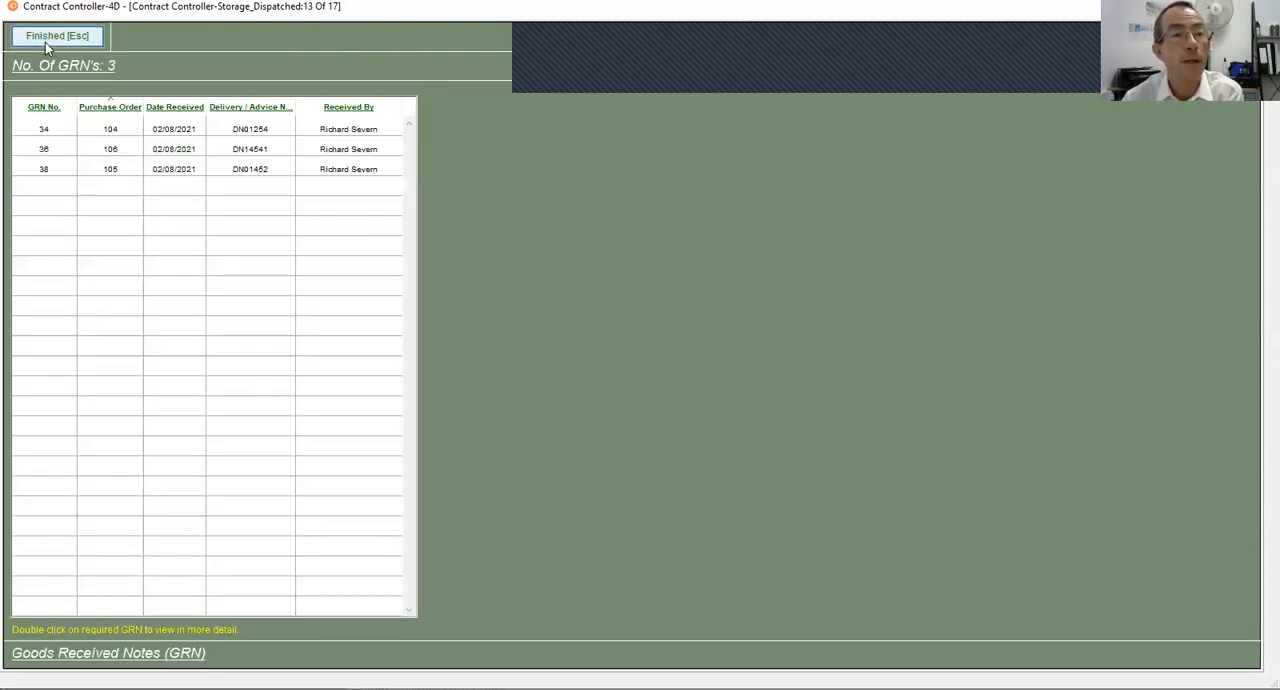
# - View the details of GRN 36, then close it and the list of goods received notes
pyautogui.doubleClick(176, 154)
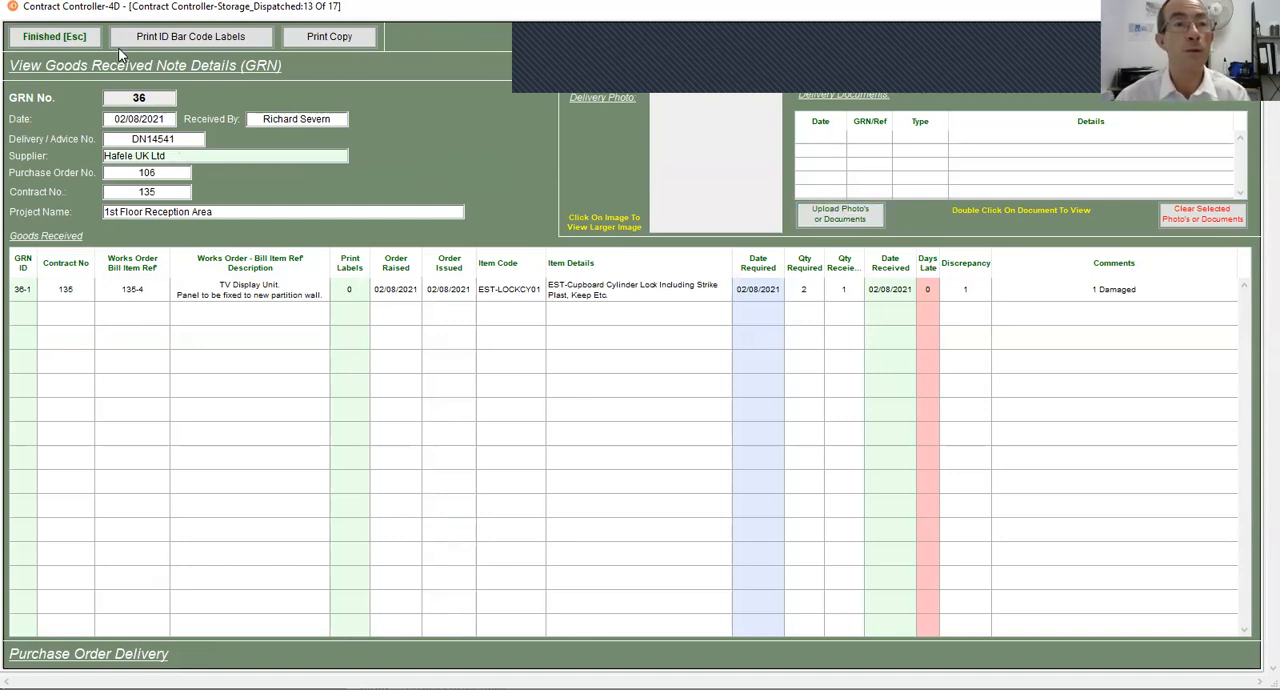
pyautogui.click(45, 37)
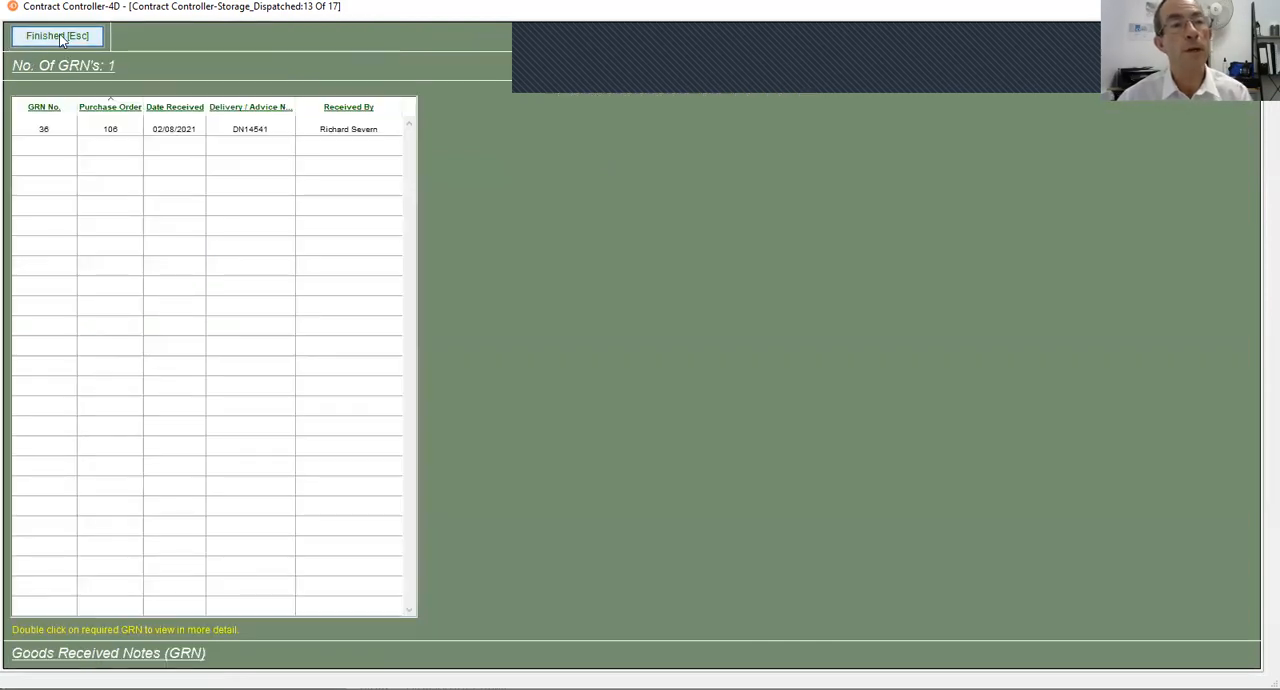
pyautogui.click(60, 36)
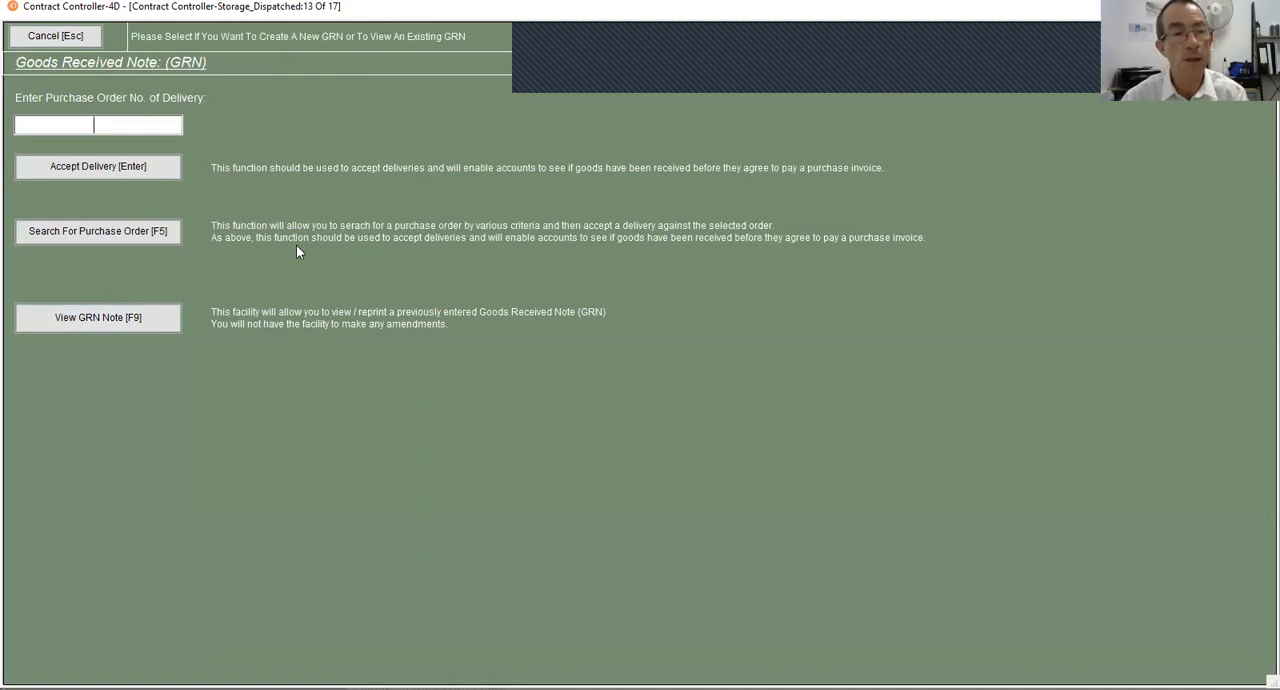
# - Search the goods received notes again for date received 02.08.21 and open GRN 38
pyautogui.click(87, 316)
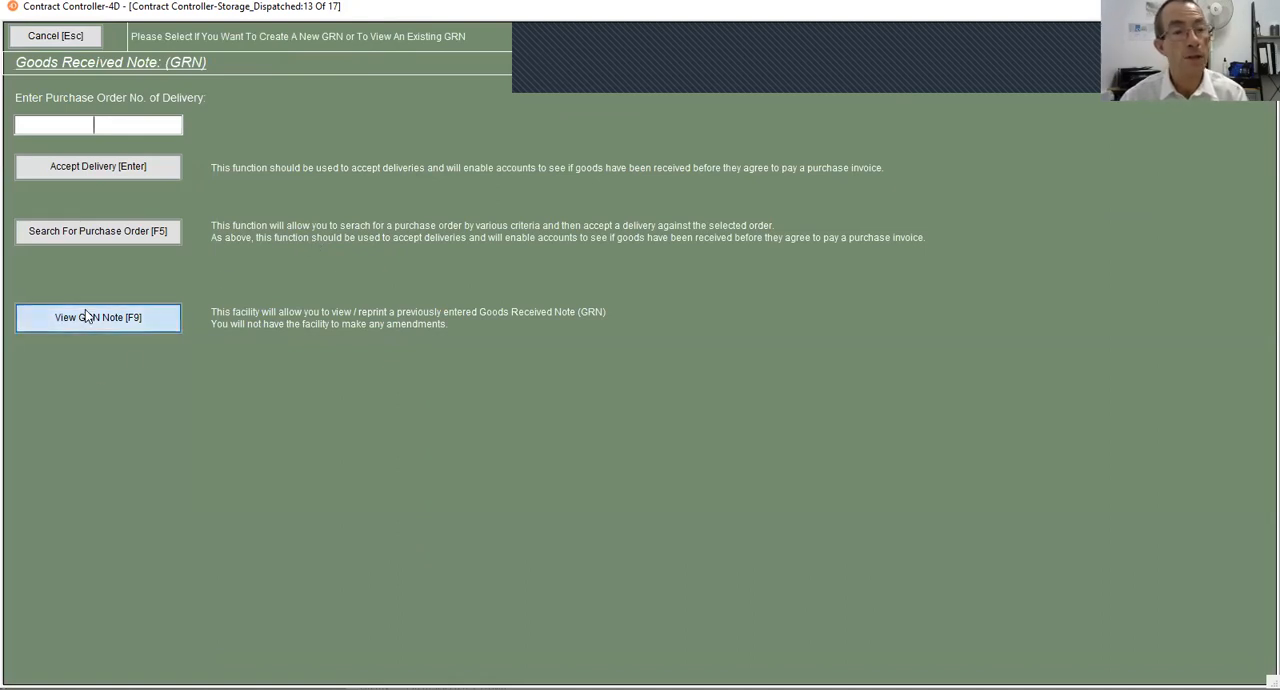
pyautogui.click(166, 208)
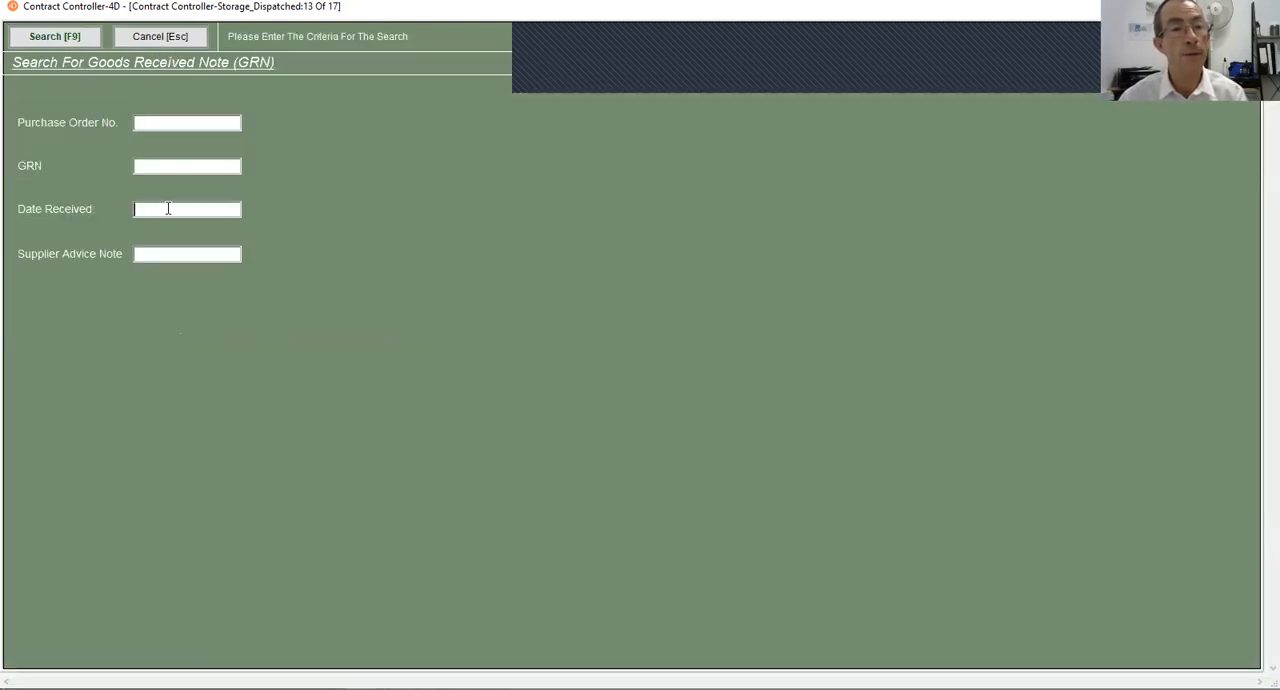
pyautogui.write('02.08.21')
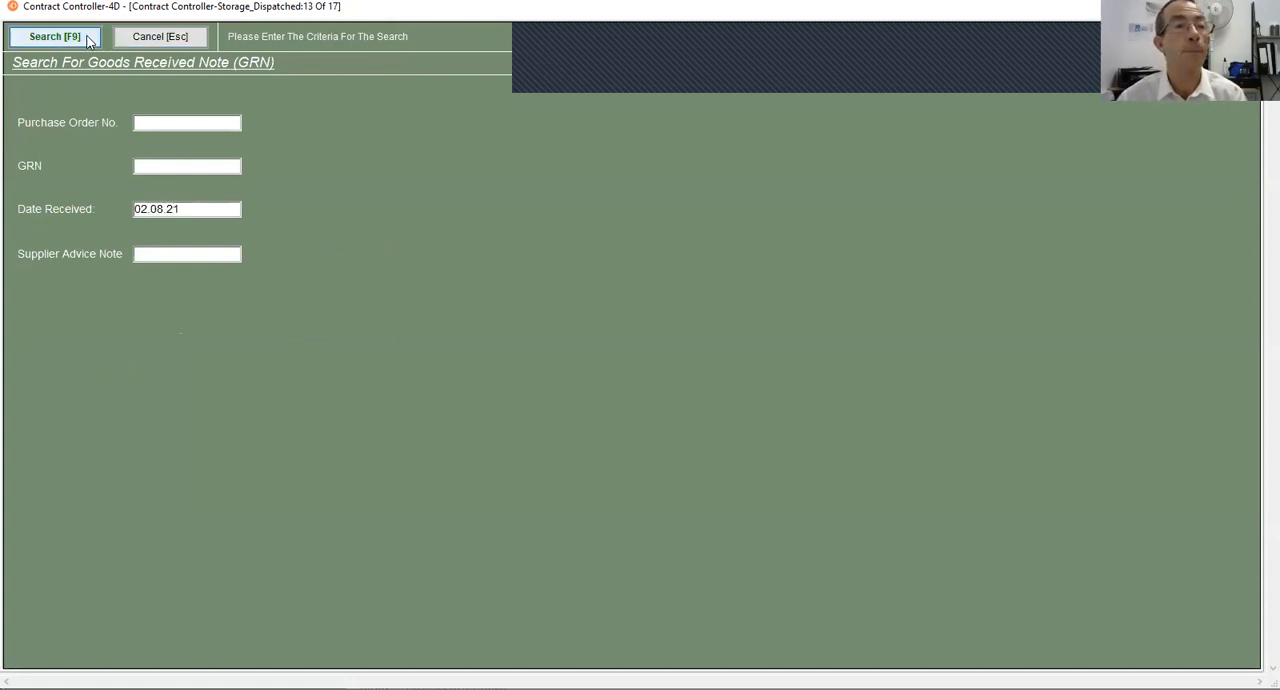
pyautogui.click(55, 36)
pyautogui.doubleClick(133, 170)
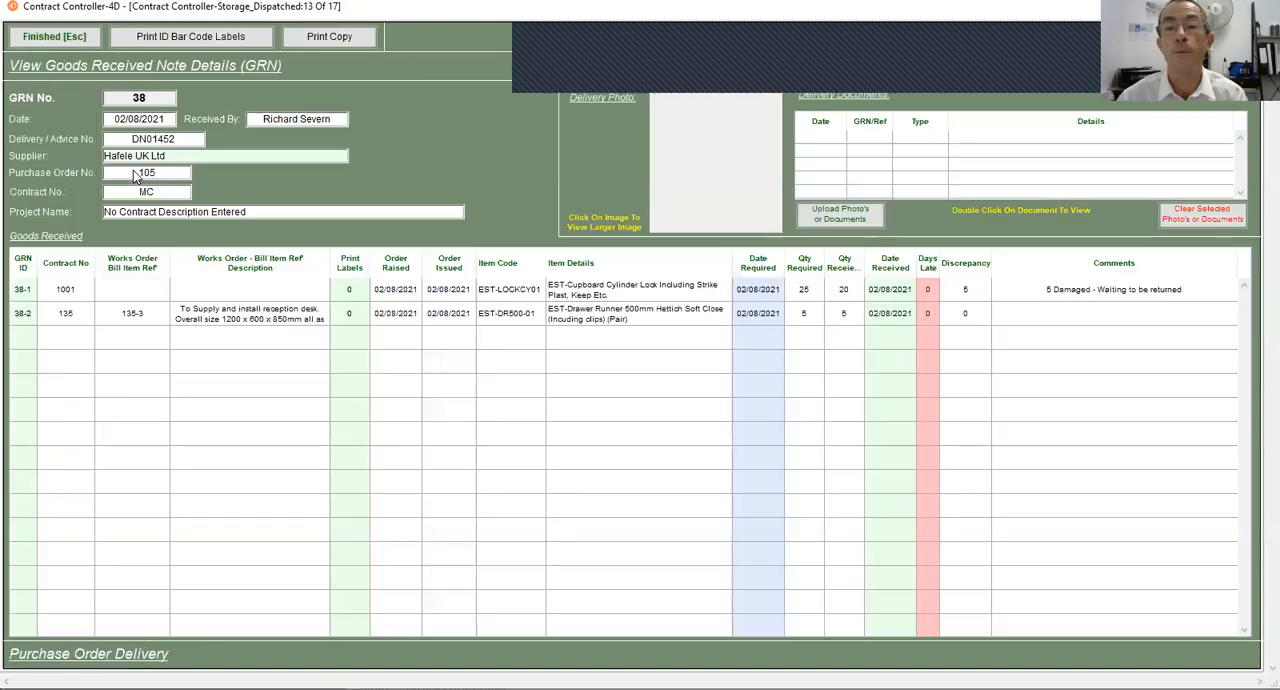
# - Upload Goods Received Document.pdf to GRN 38's delivery documents, then return to the Stores Dashboard
pyautogui.click(840, 216)
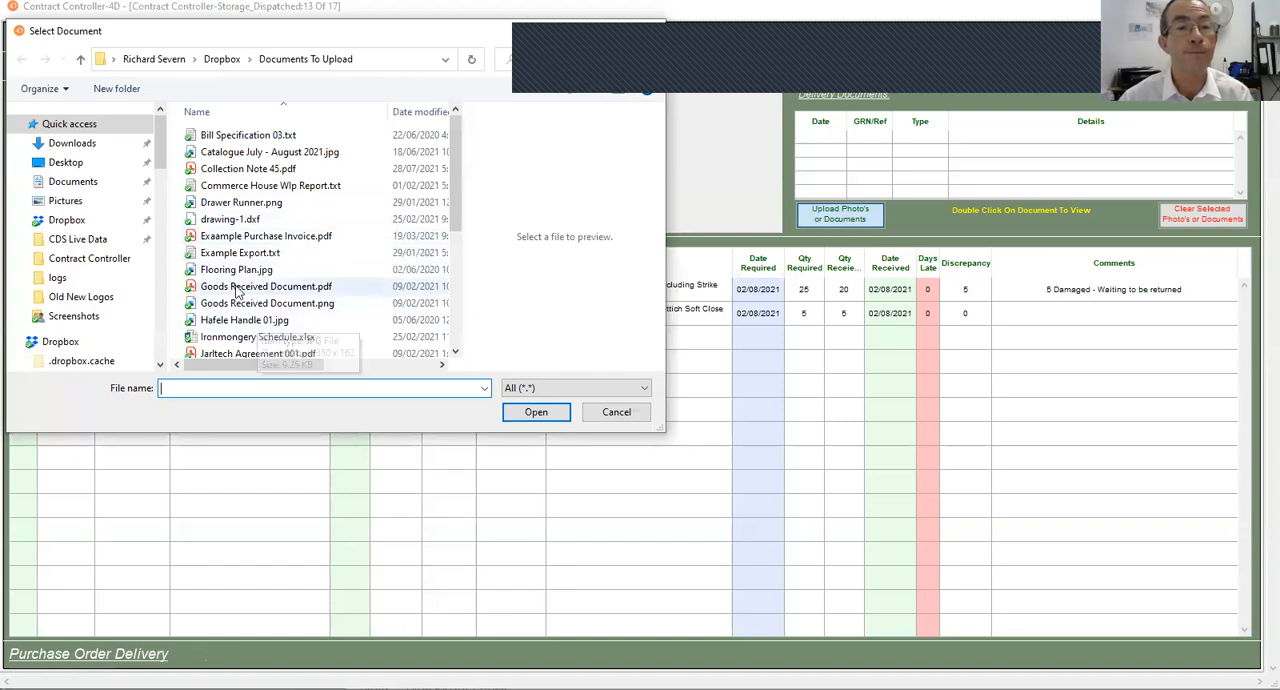
pyautogui.click(240, 287)
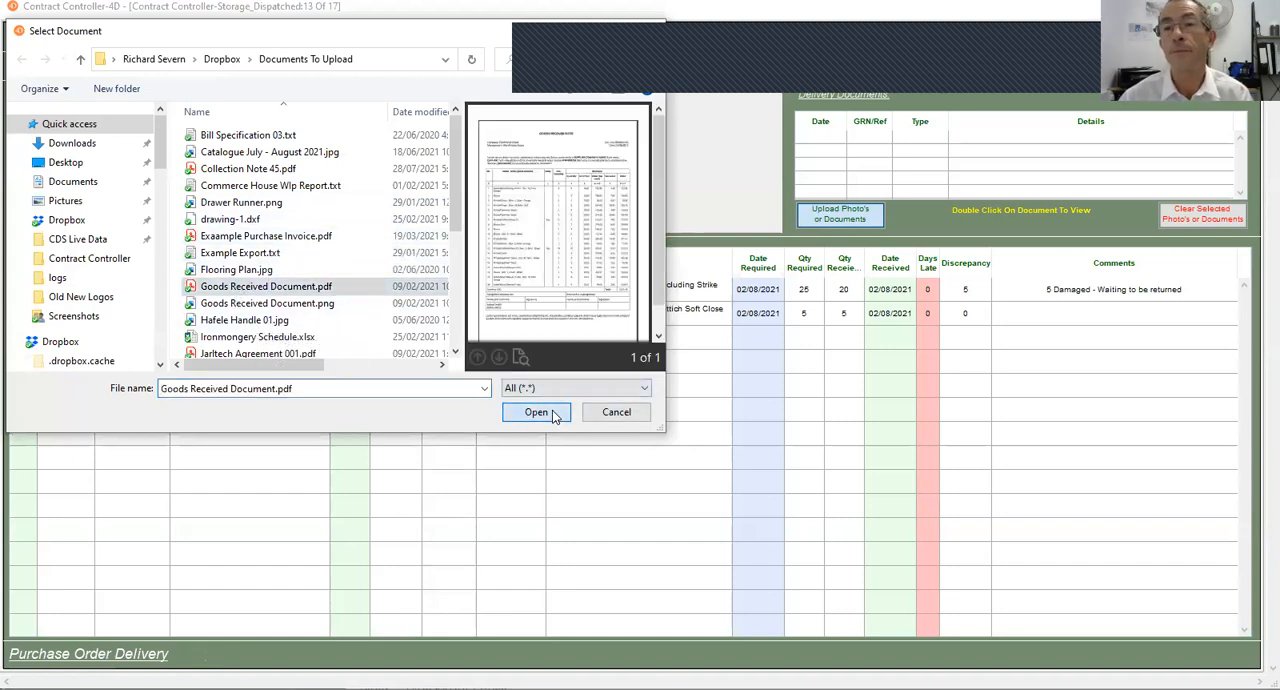
pyautogui.click(536, 412)
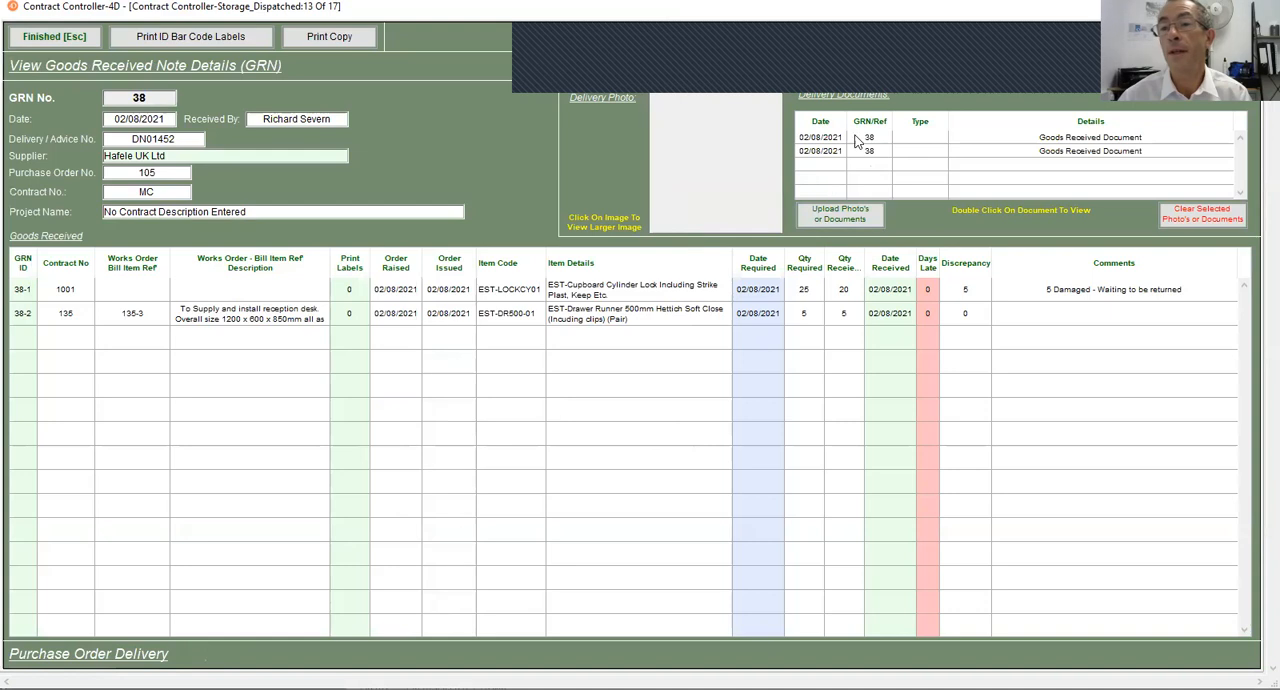
pyautogui.click(88, 36)
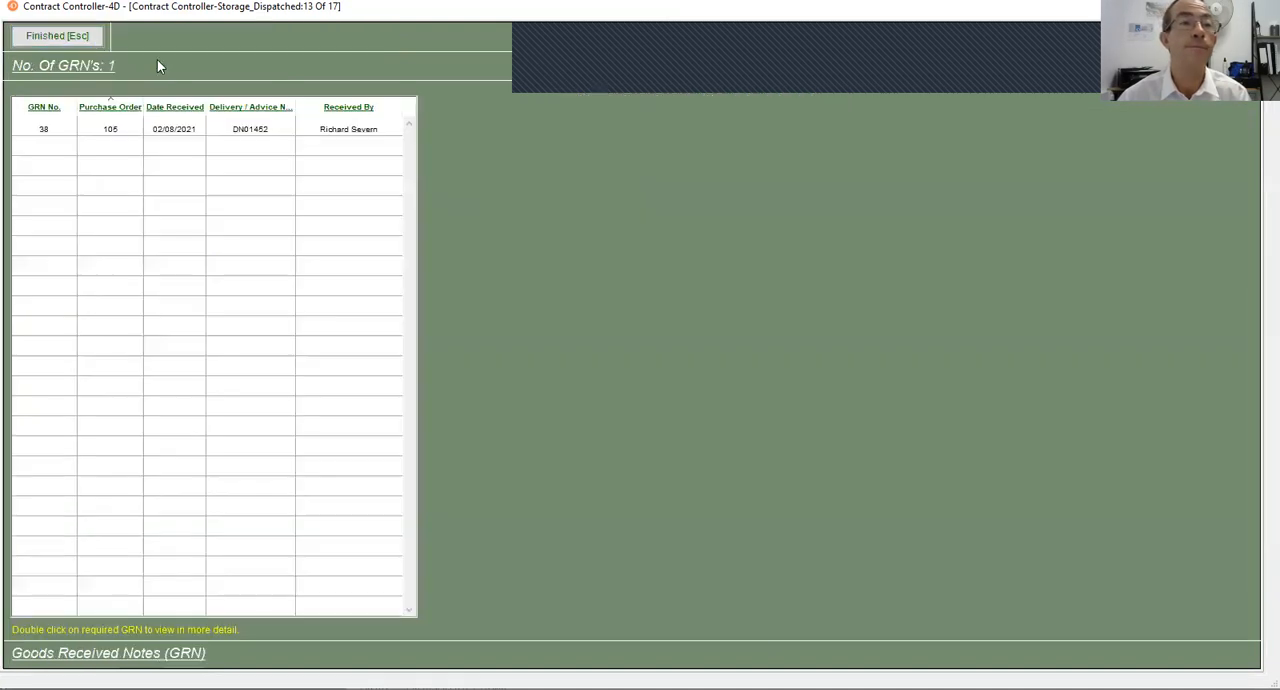
pyautogui.click(66, 36)
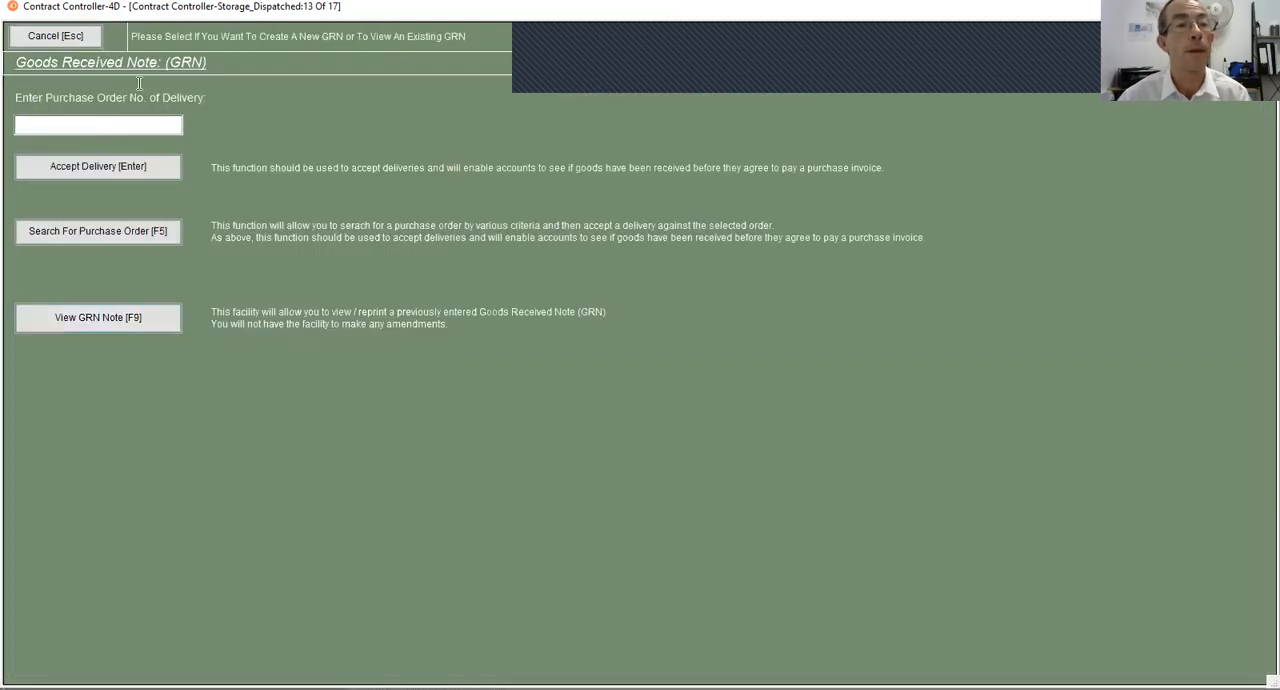
pyautogui.click(66, 36)
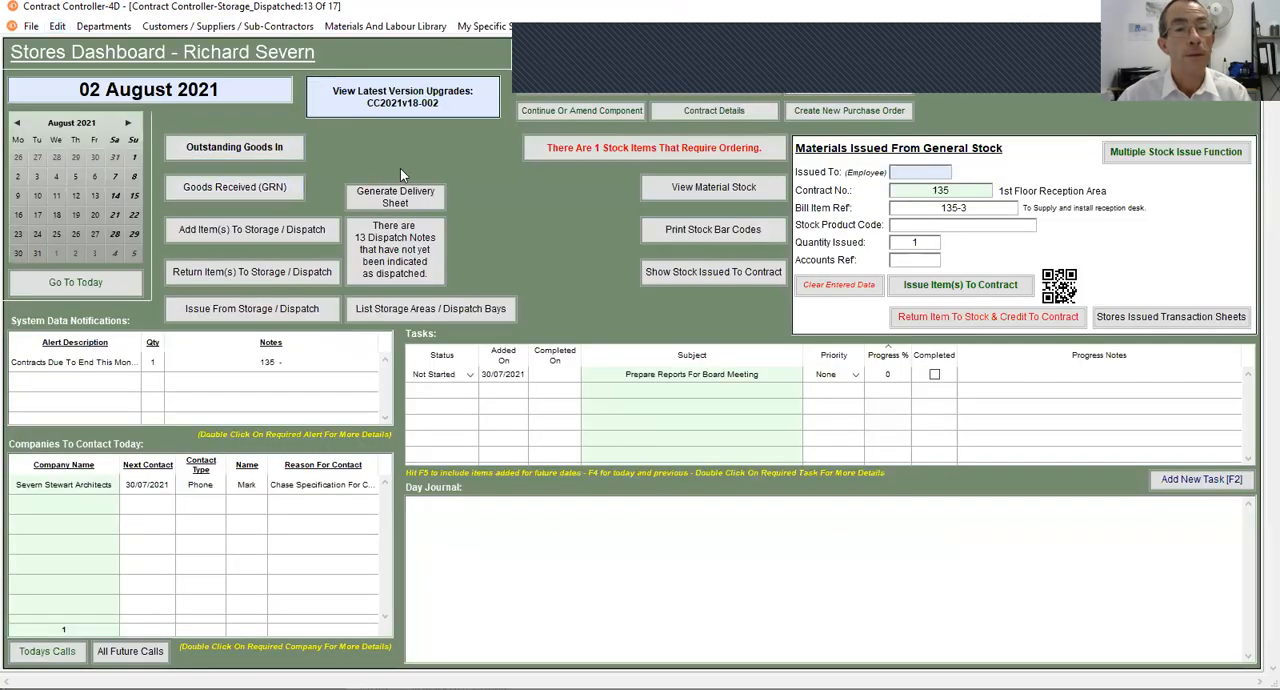